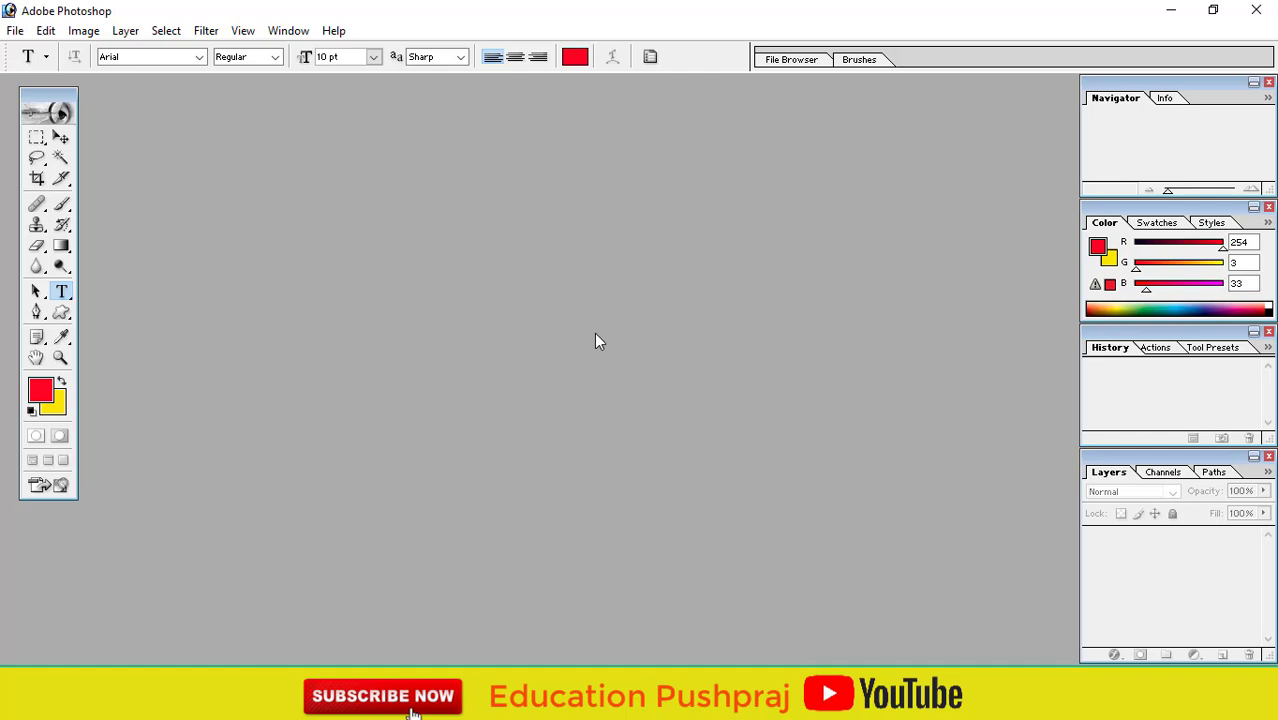
# Create a new 86 × 56 mm document at 300 pixels/inch.
pyautogui.hotkey('ctrl', 'n')
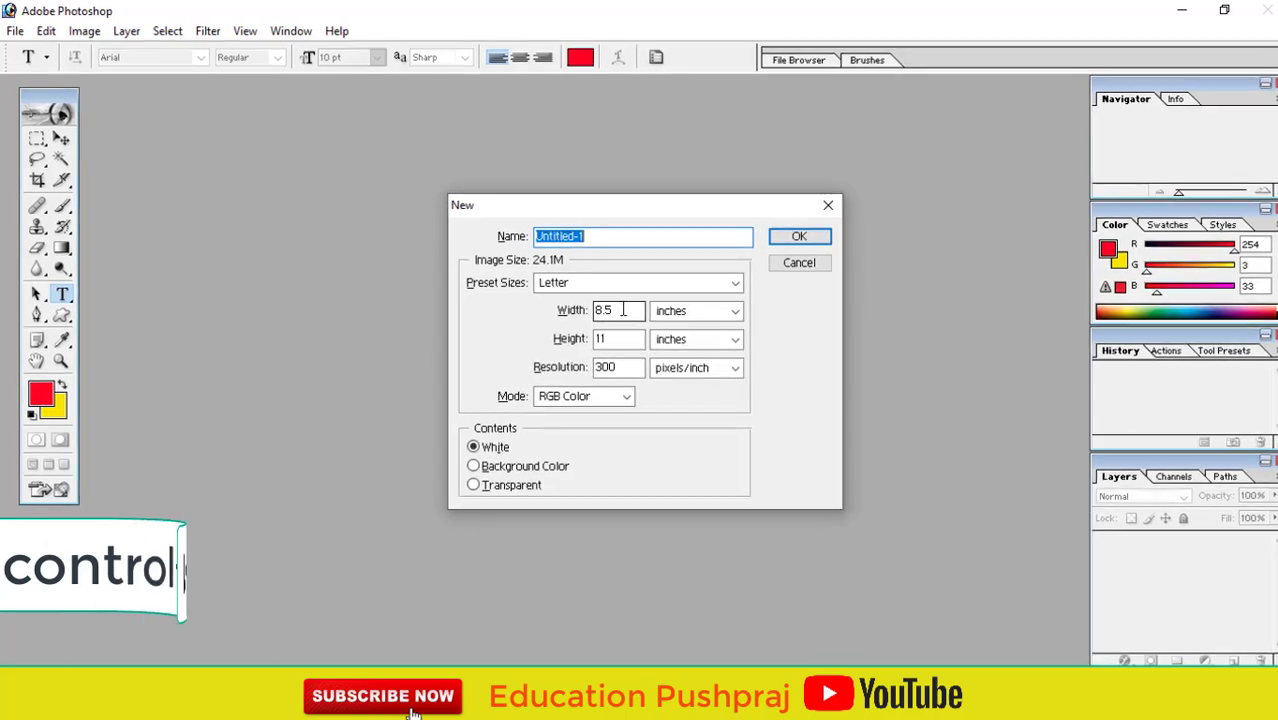
pyautogui.doubleClick(611, 307)
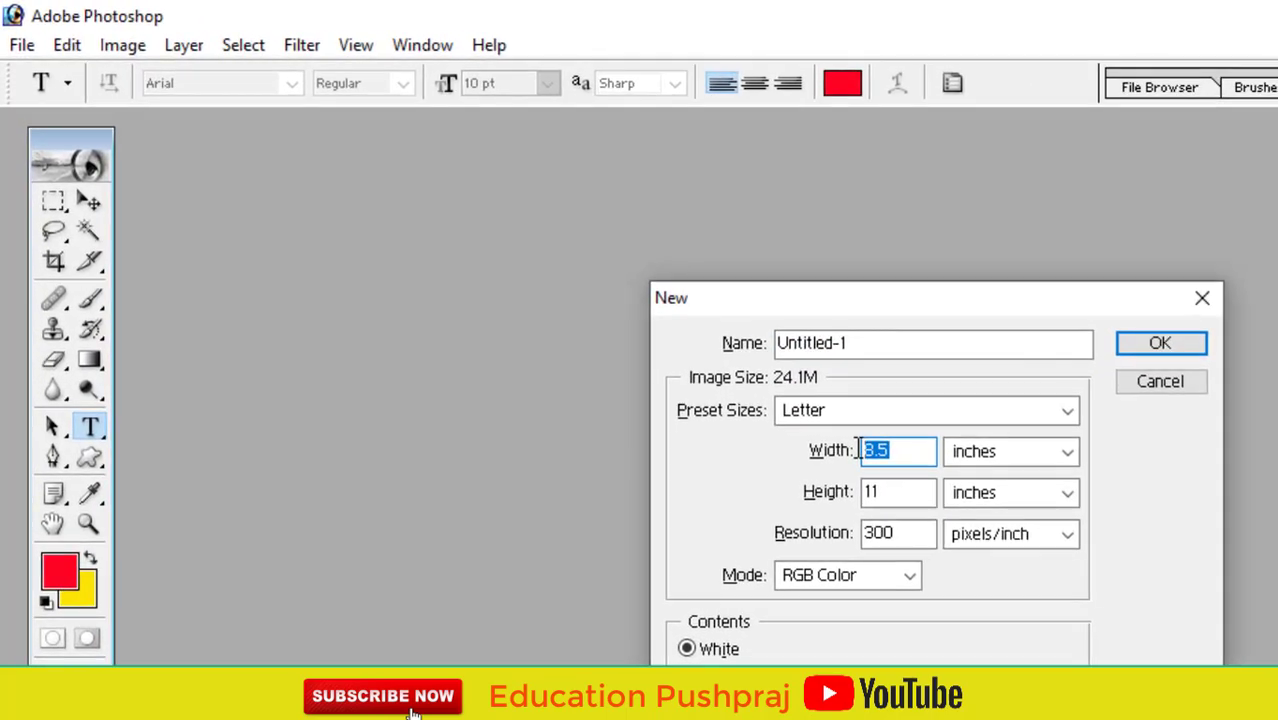
pyautogui.write('86')
pyautogui.click(1000, 455)
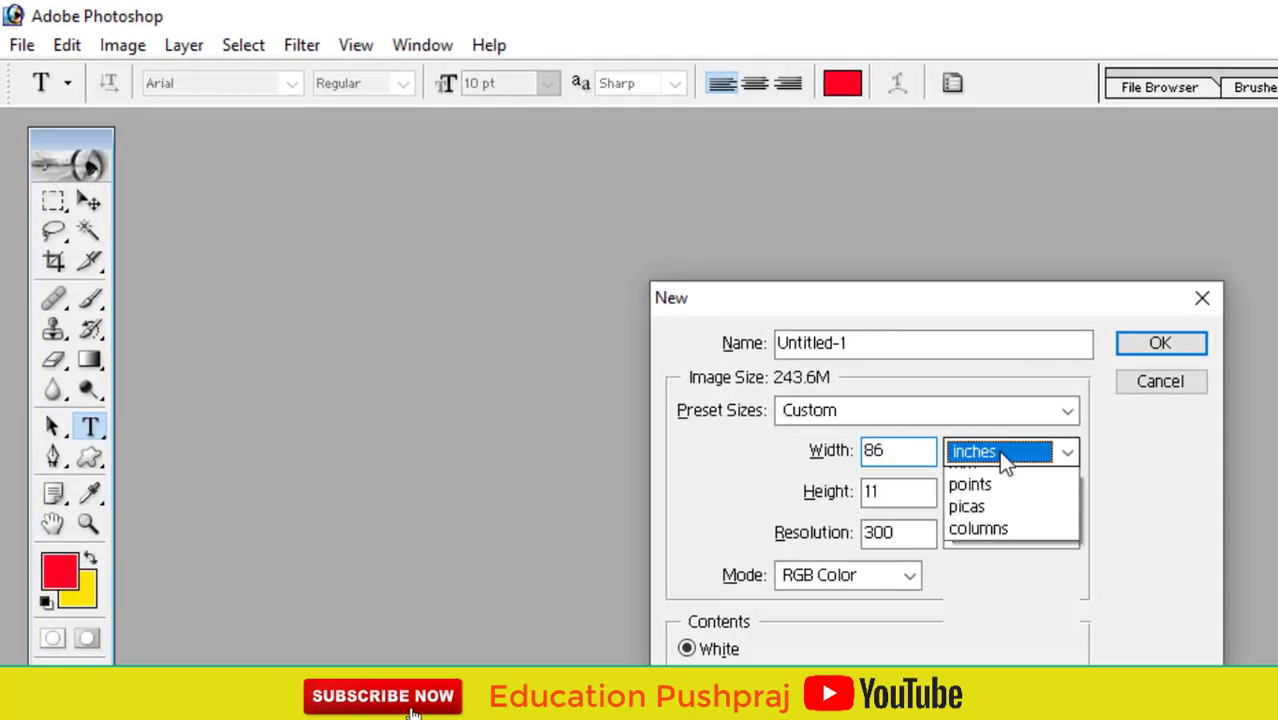
pyautogui.click(993, 543)
pyautogui.doubleClick(858, 491)
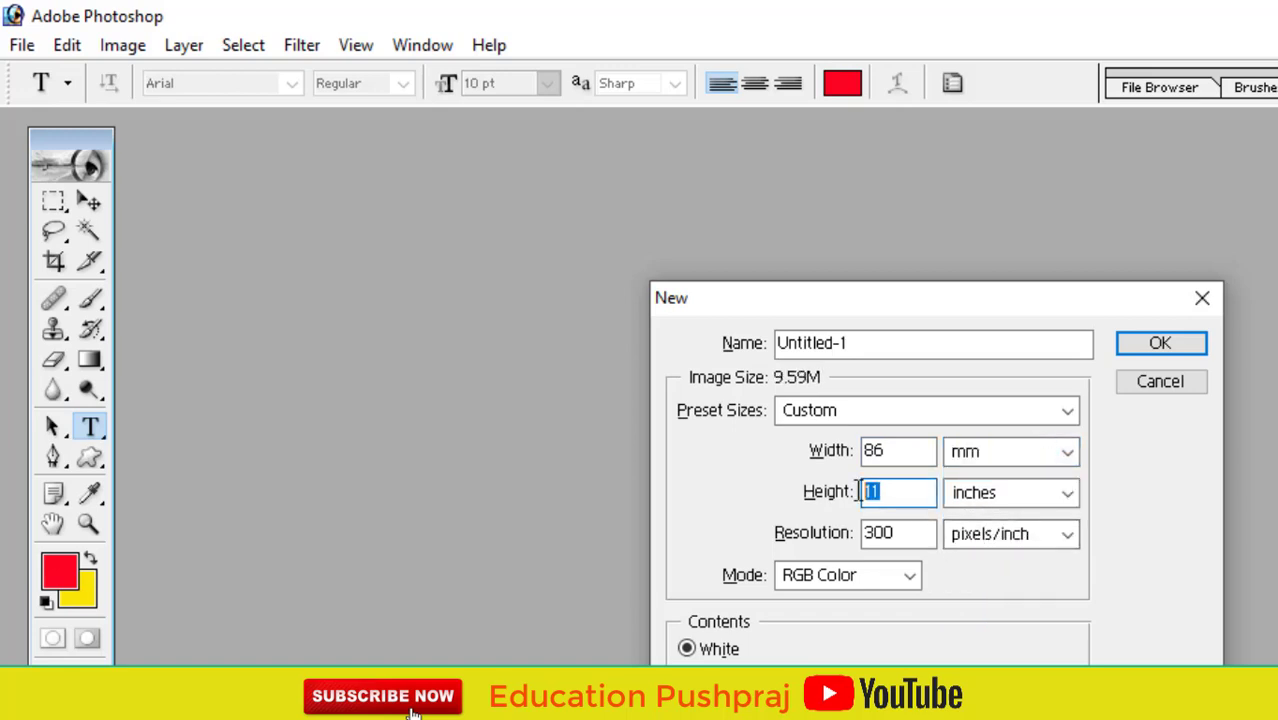
pyautogui.write('56')
pyautogui.click(1030, 500)
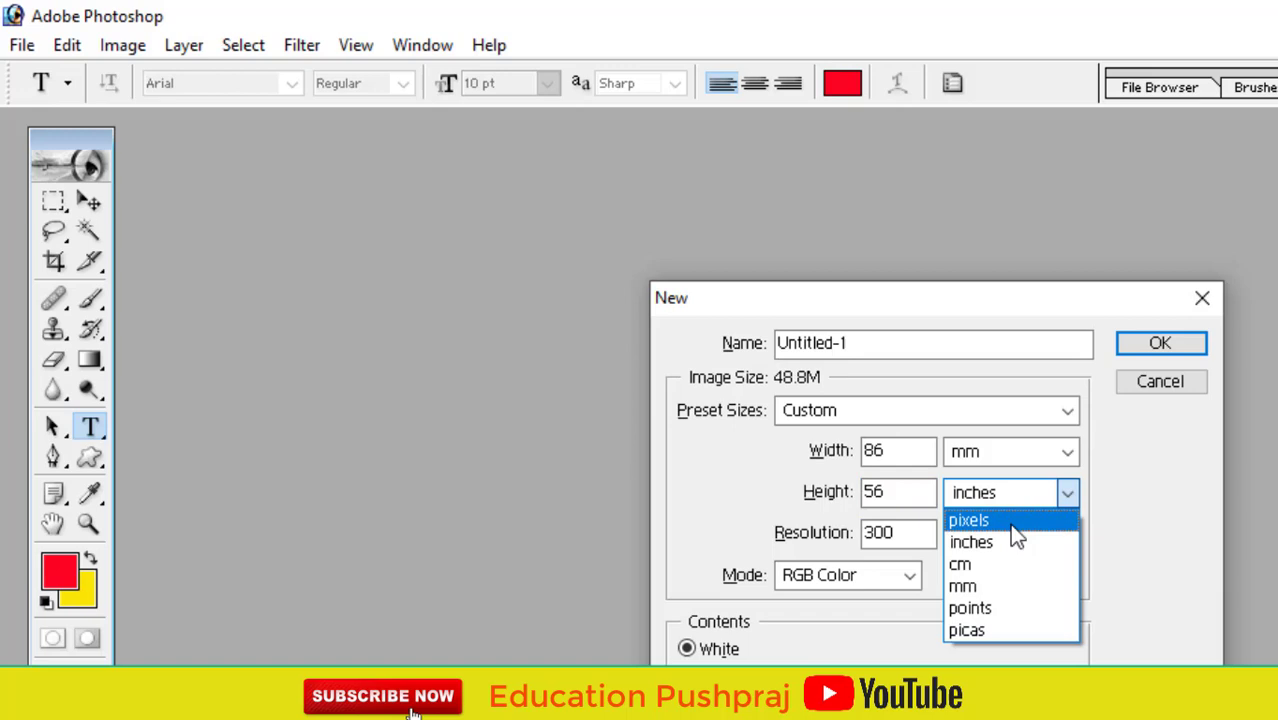
pyautogui.click(976, 587)
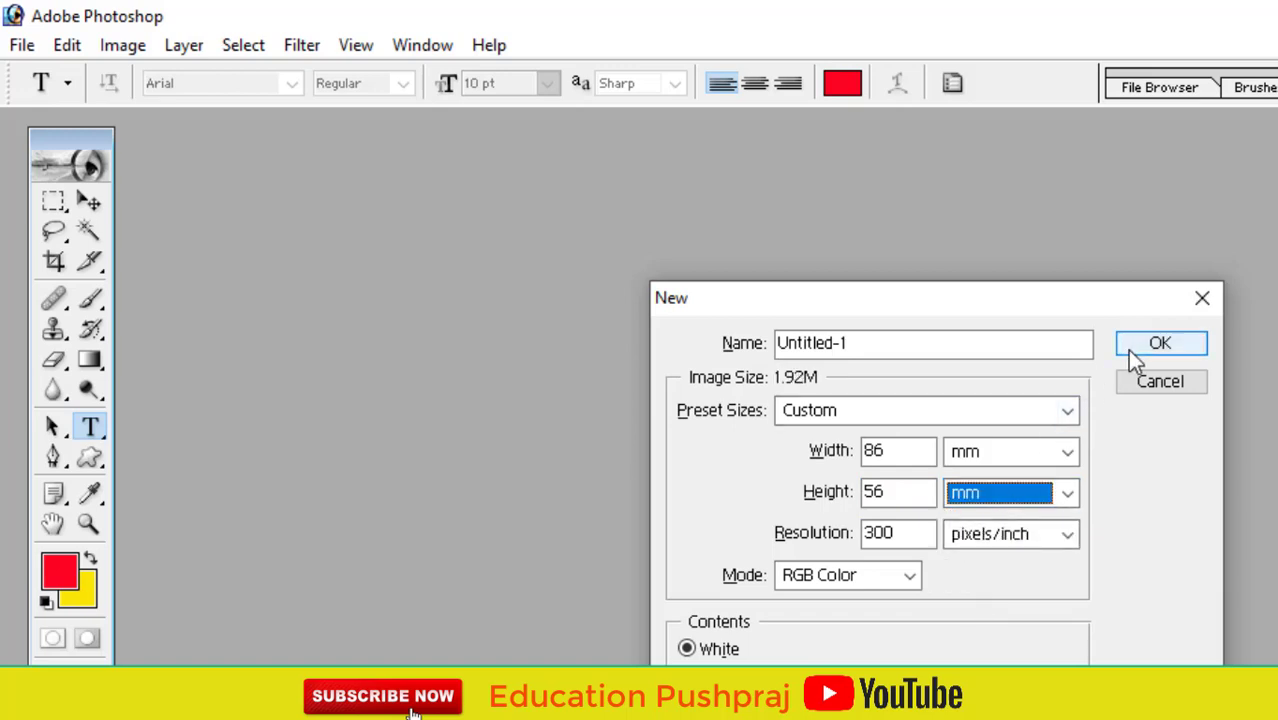
pyautogui.click(1129, 350)
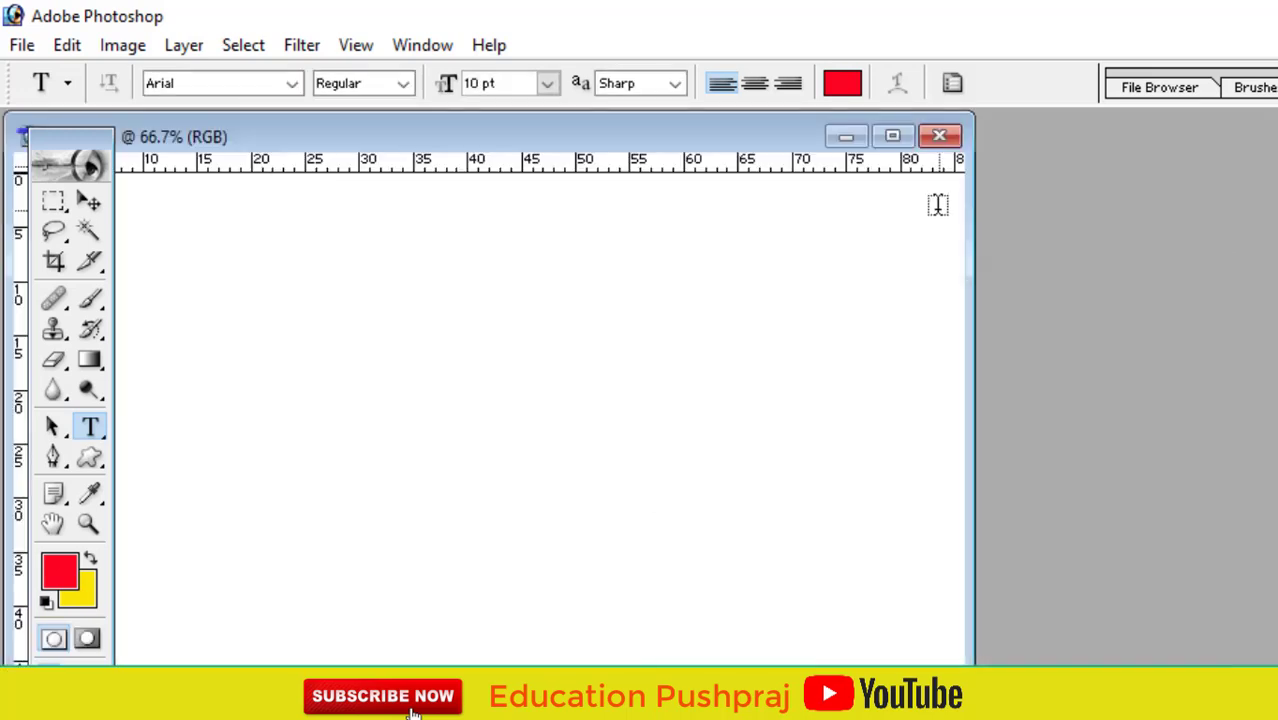
# Maximize the card window and set the Type tool to Arial at 10 pt.
pyautogui.click(893, 136)
pyautogui.press('v')
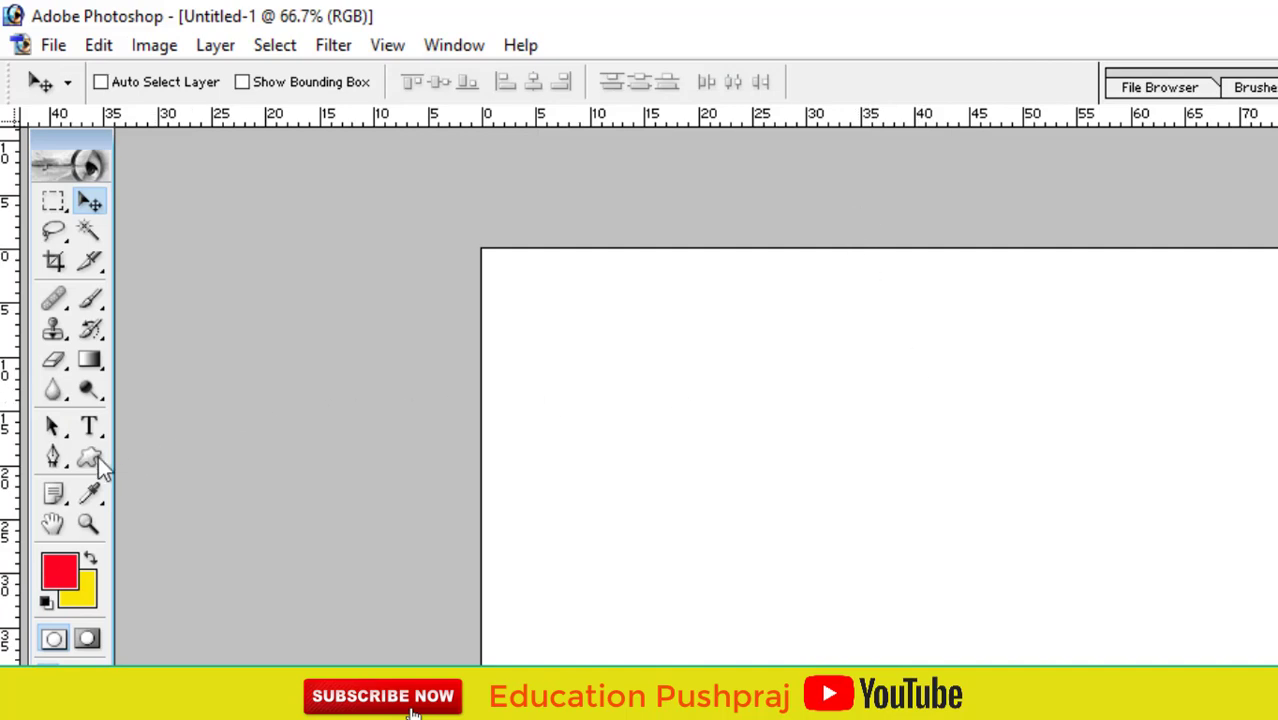
pyautogui.click(90, 430)
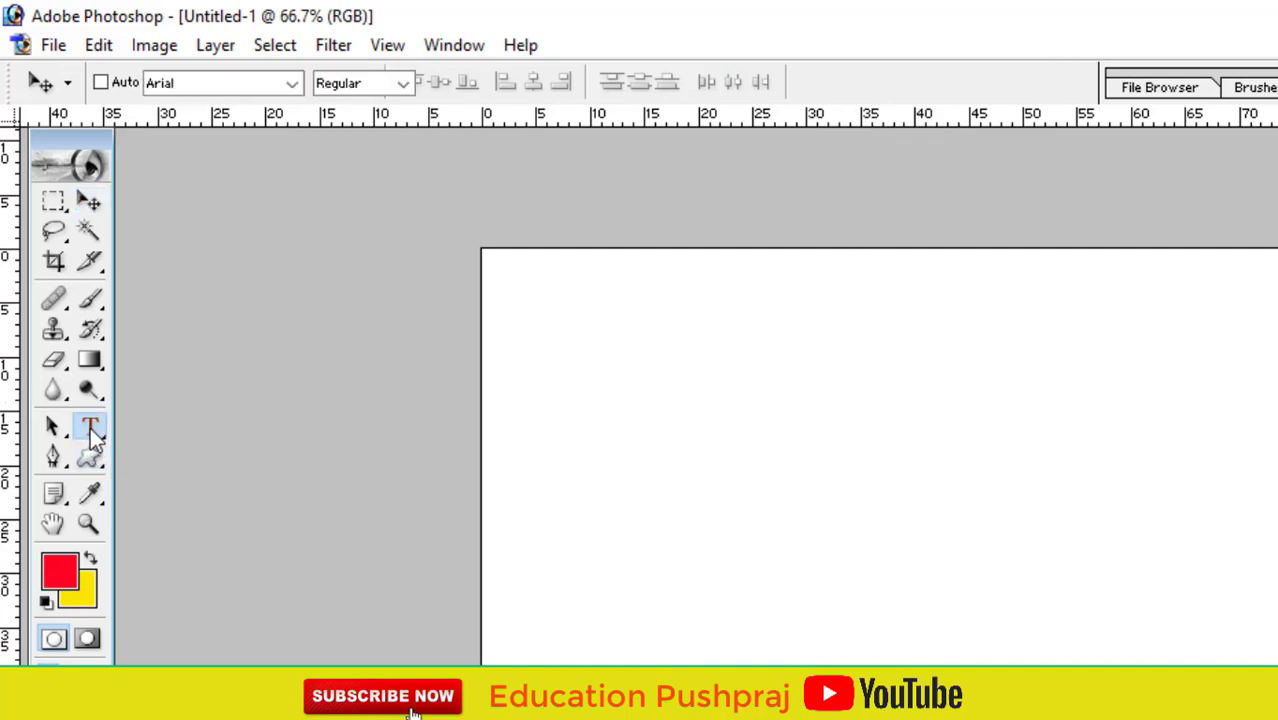
pyautogui.click(291, 84)
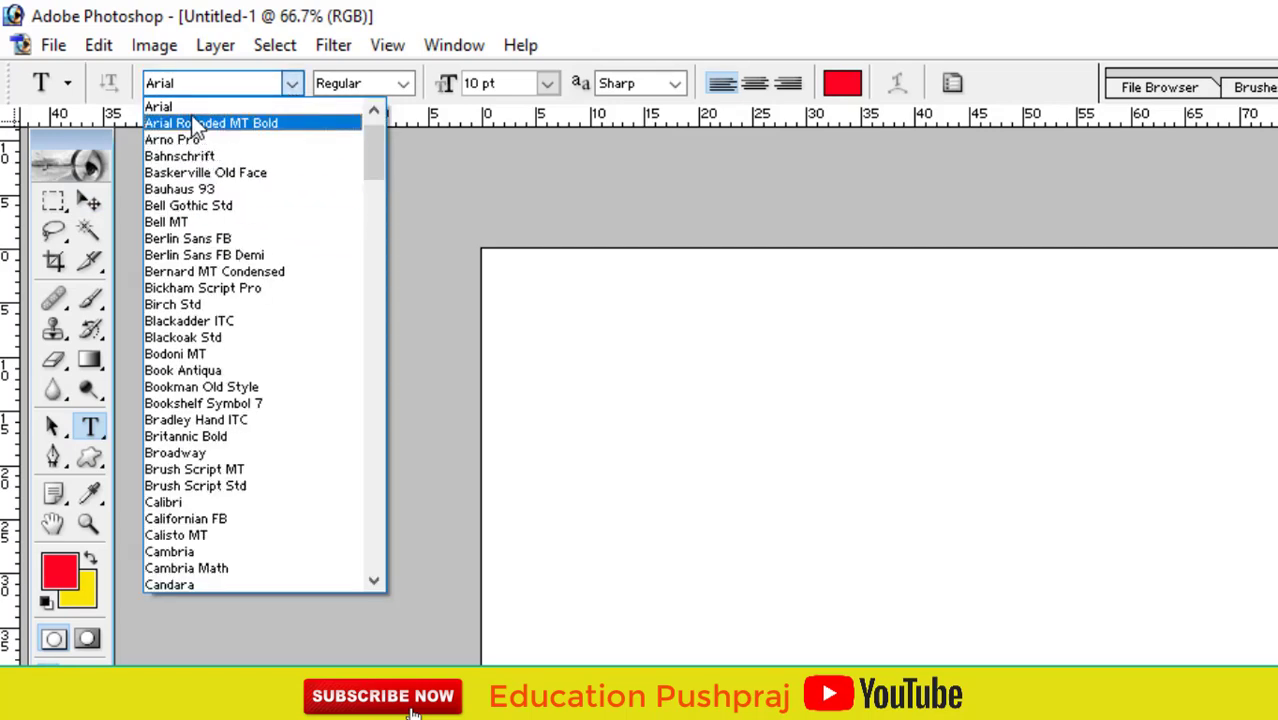
pyautogui.click(190, 110)
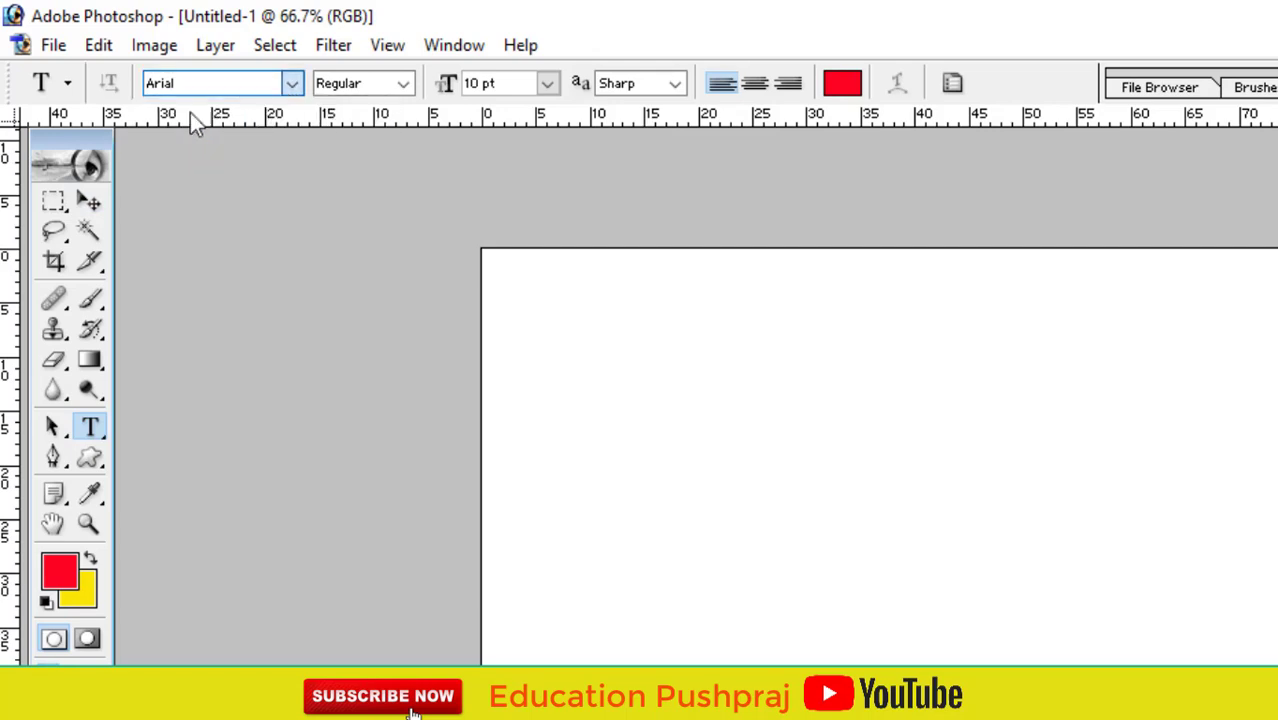
pyautogui.click(548, 86)
pyautogui.click(528, 245)
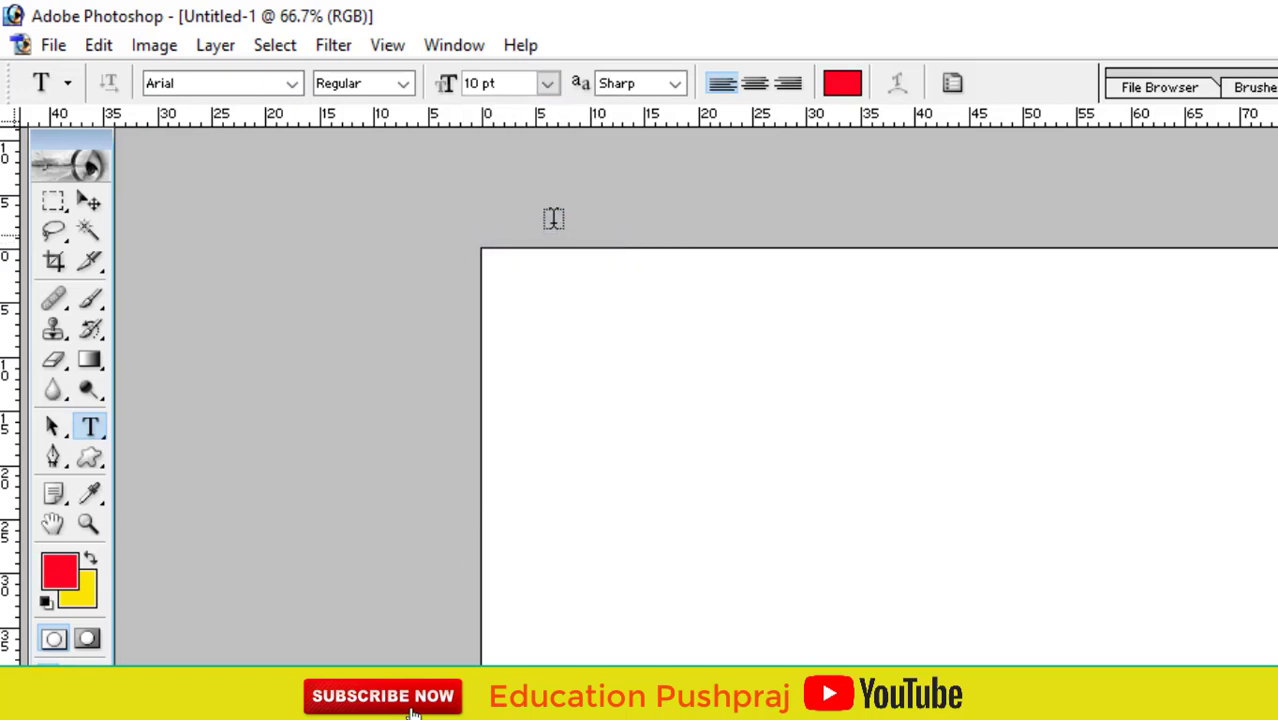
# Set the text colour to black.
pyautogui.click(843, 84)
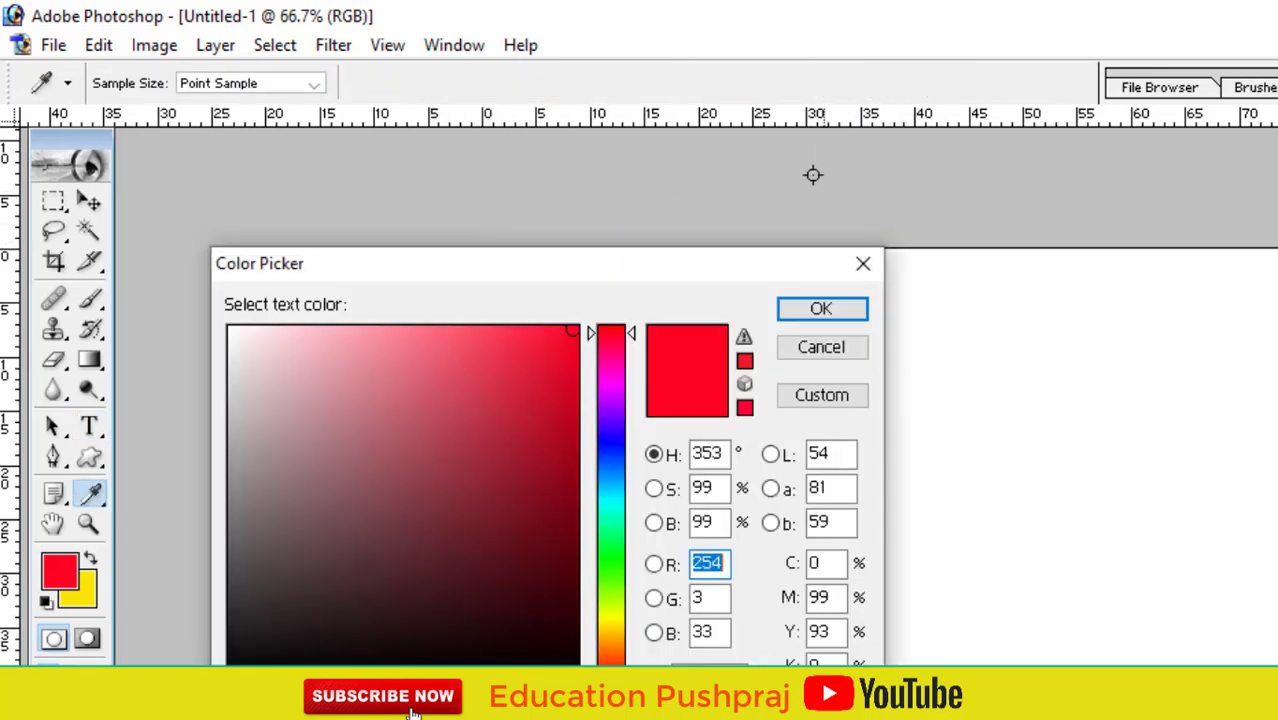
pyautogui.click(573, 665)
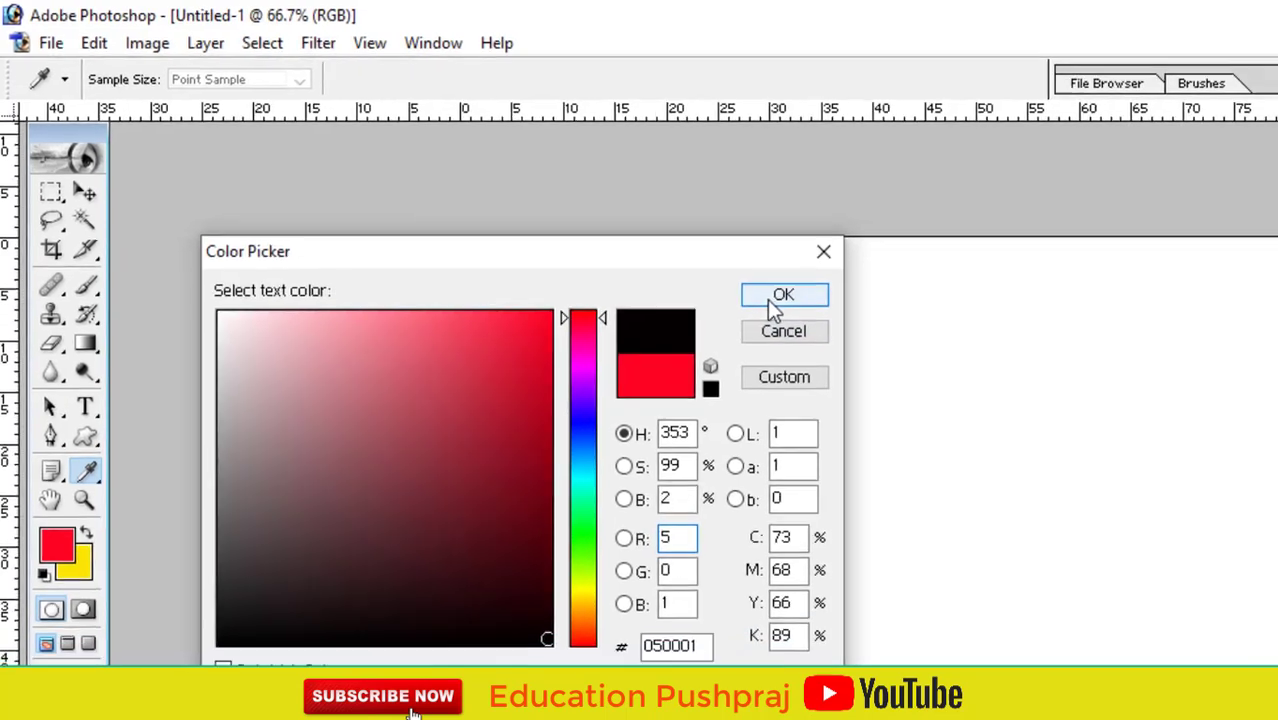
pyautogui.click(775, 298)
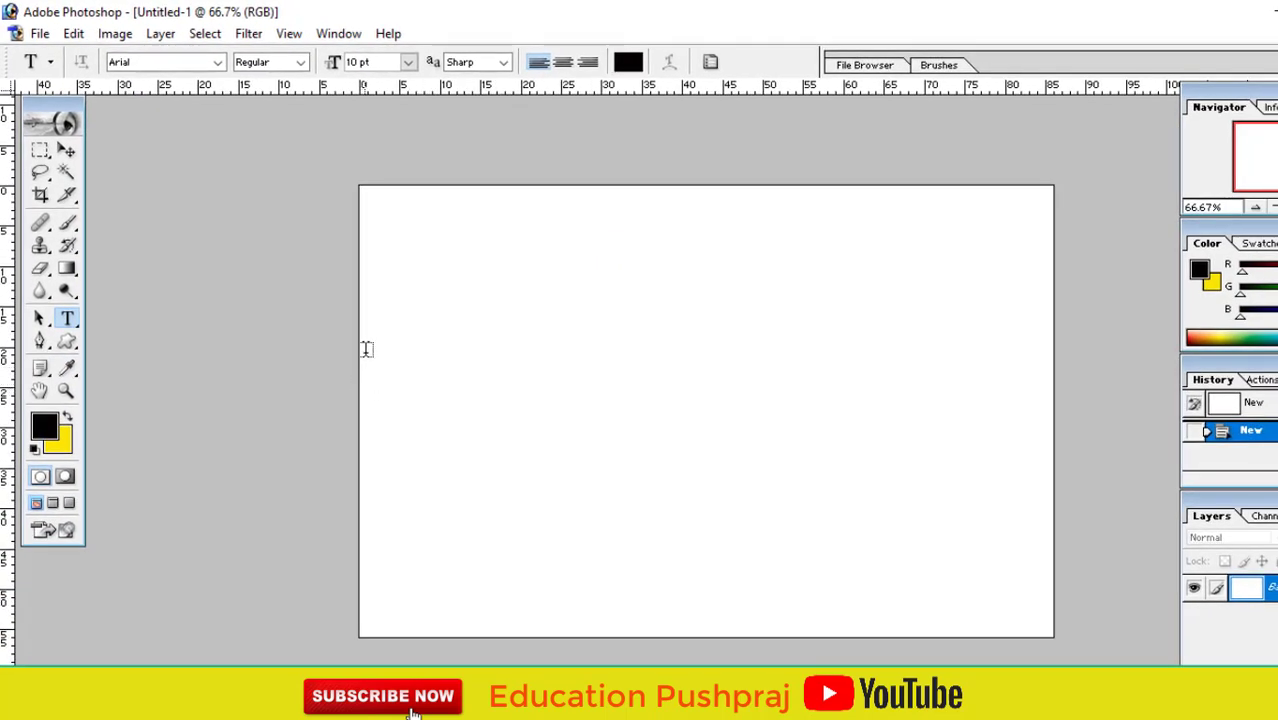
# Add a narrow text block on the left listing Name, S/O, Class, Date of Birth, Address, Contract No.
pyautogui.moveTo(365, 311); pyautogui.dragTo(782, 597)
pyautogui.write('n')
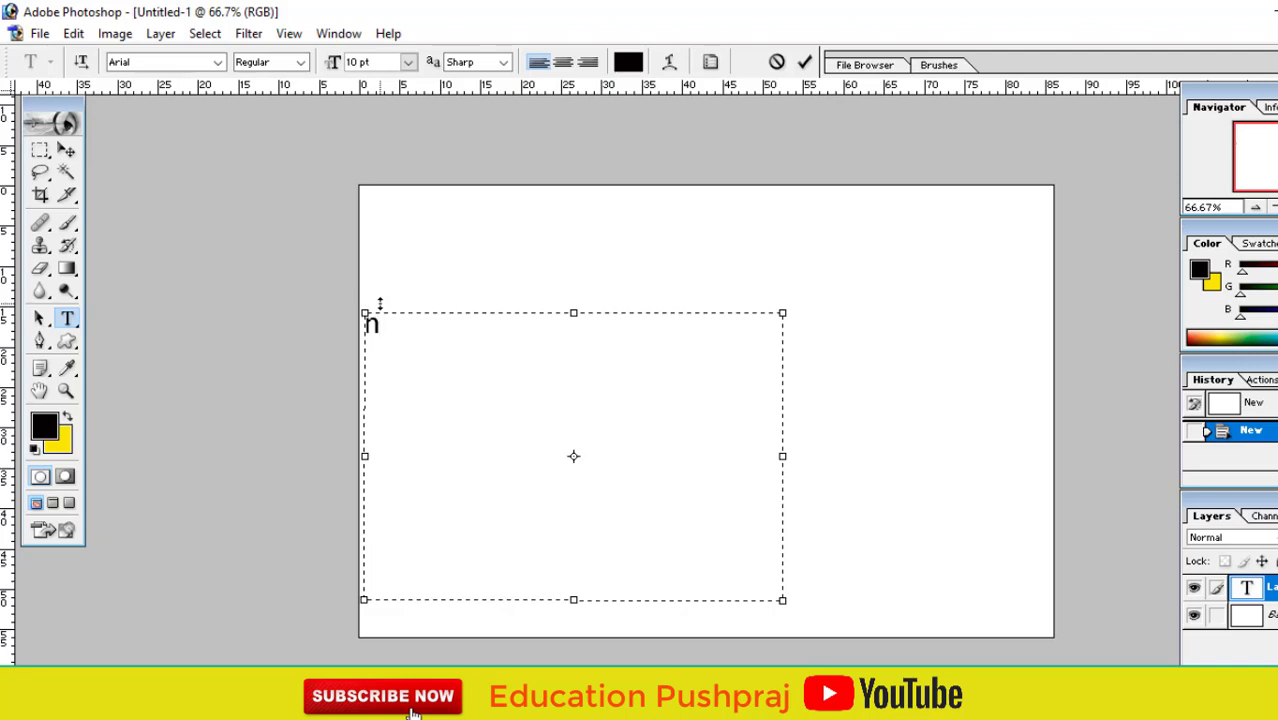
pyautogui.write('Name S/O Class Date of Birth Address  Contract No.')
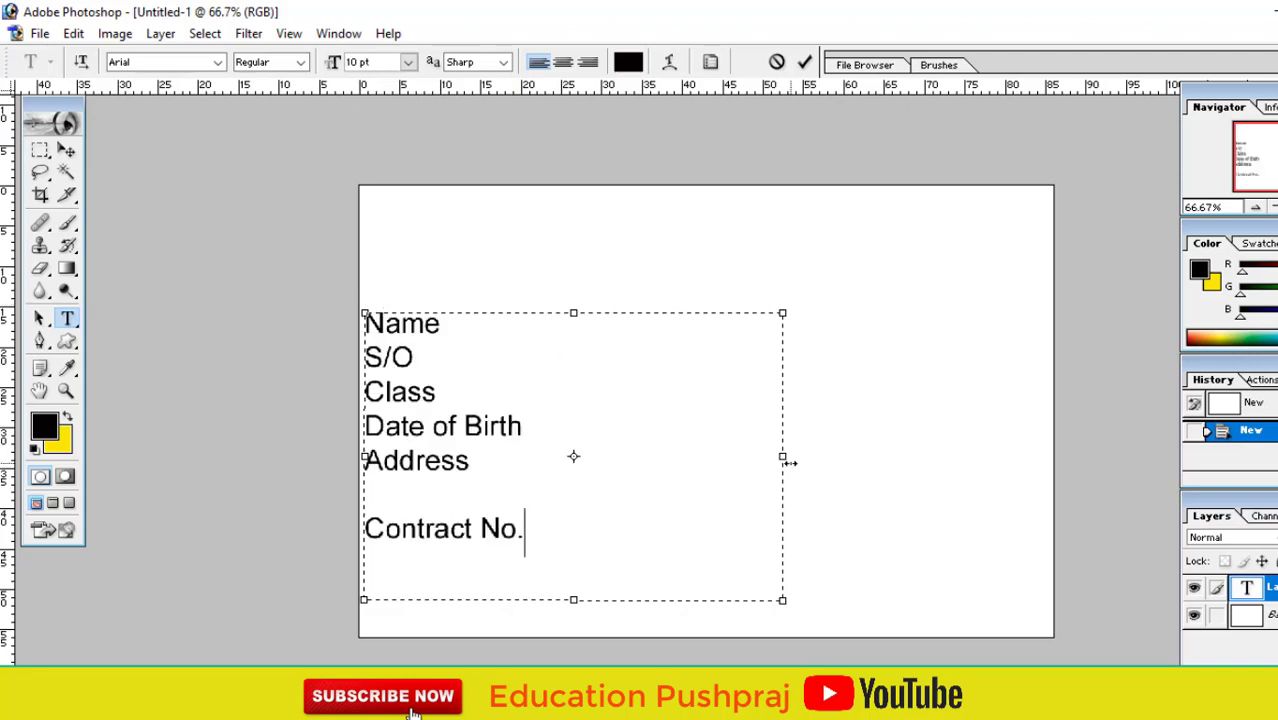
pyautogui.moveTo(782, 456); pyautogui.dragTo(532, 459)
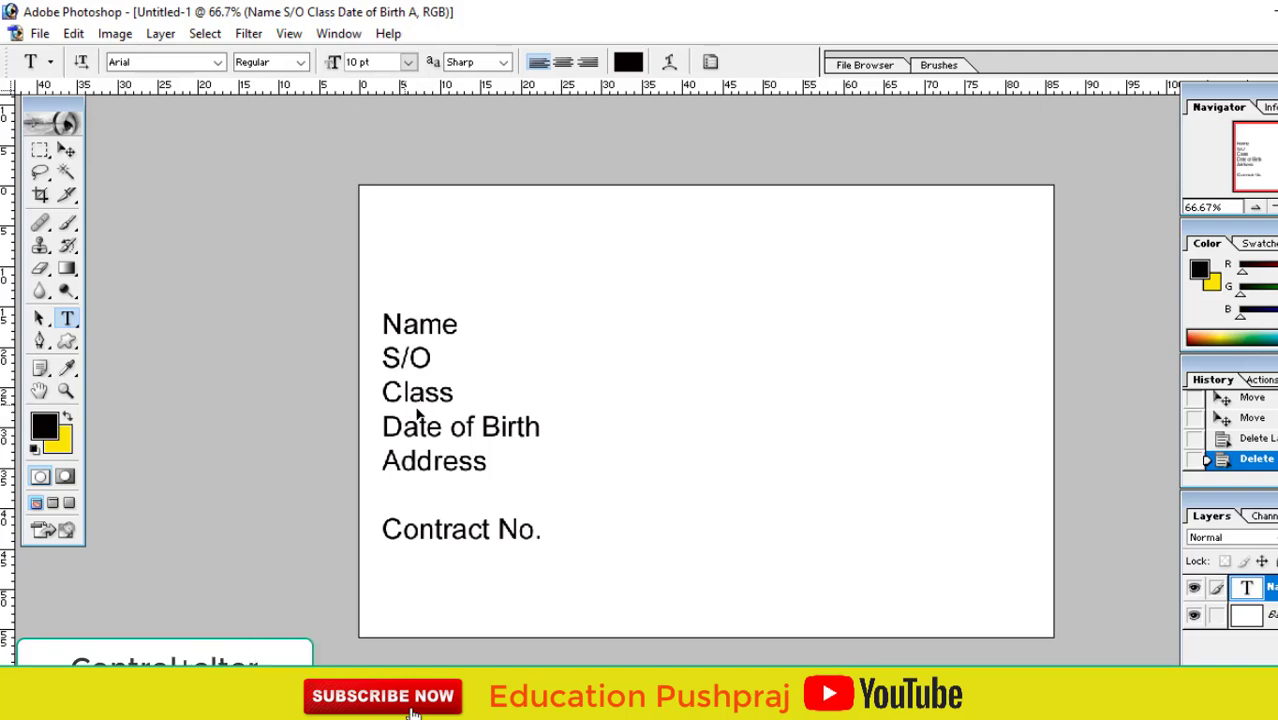
# Duplicate the label block to the right, level with the original along a horizontal guide.
pyautogui.moveTo(418, 413); pyautogui.dragTo(584, 413)
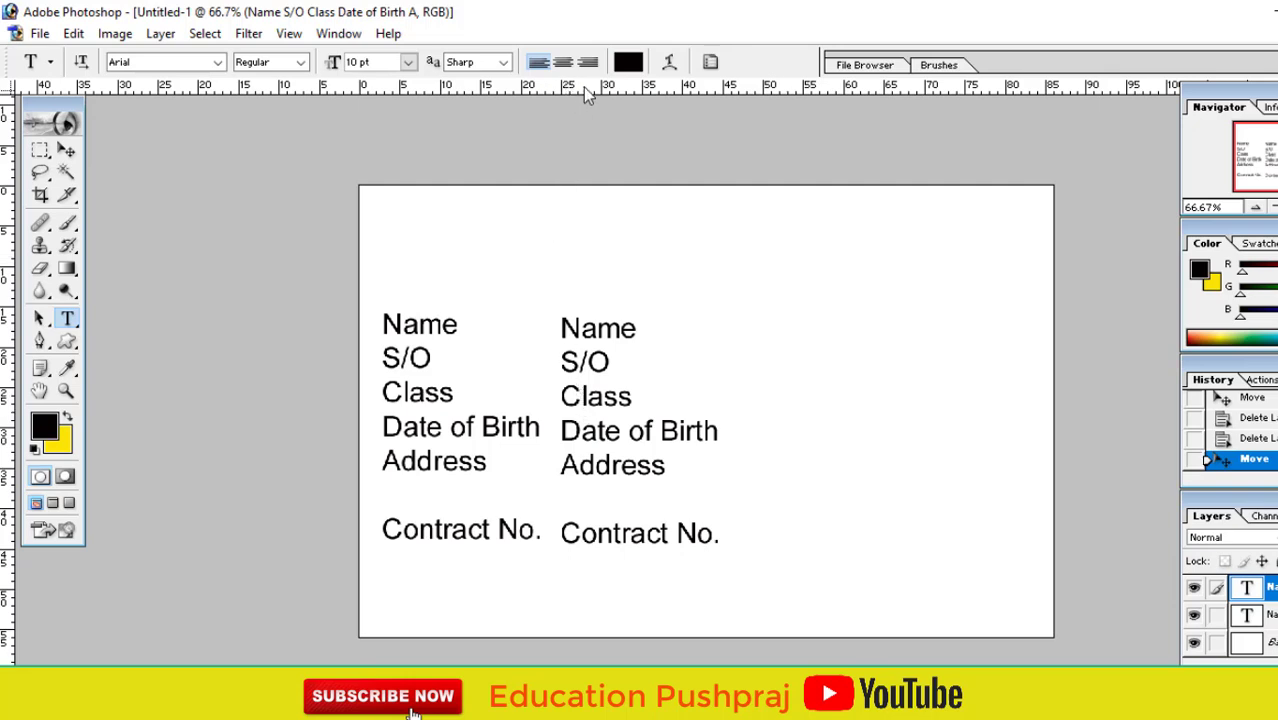
pyautogui.moveTo(587, 93); pyautogui.dragTo(604, 313)
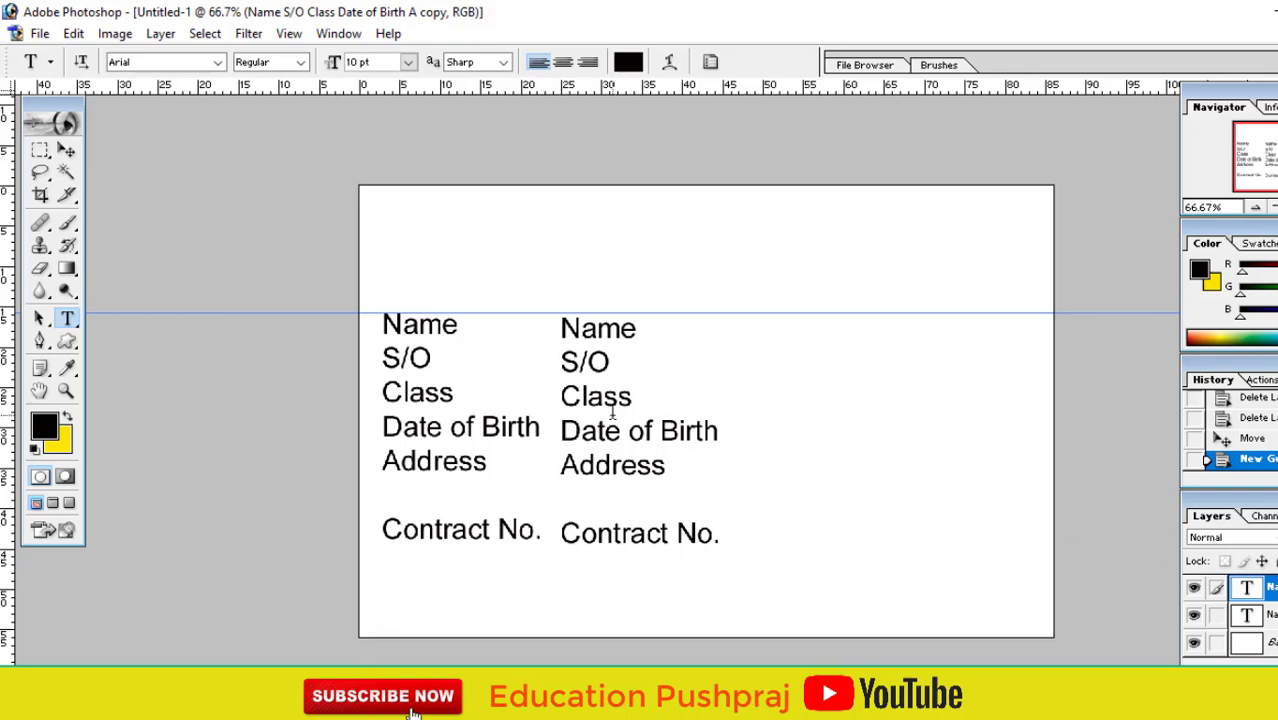
pyautogui.click(66, 150)
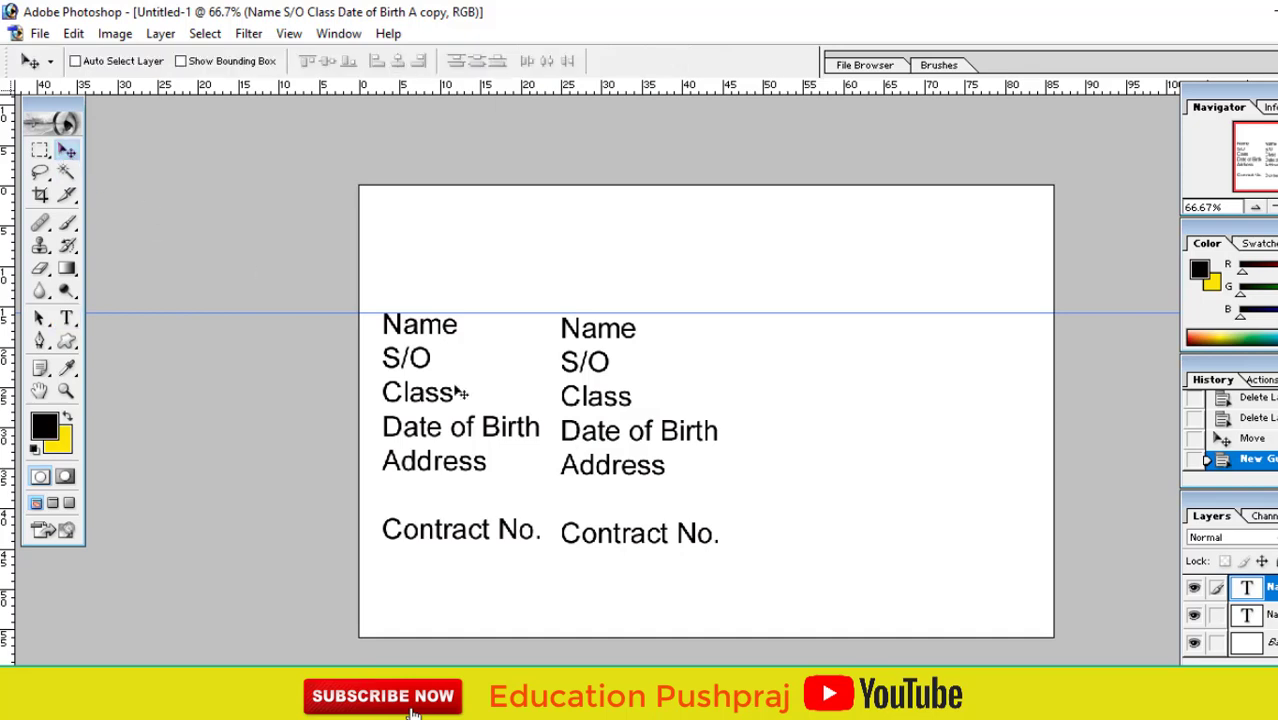
pyautogui.moveTo(632, 458); pyautogui.dragTo(632, 444)
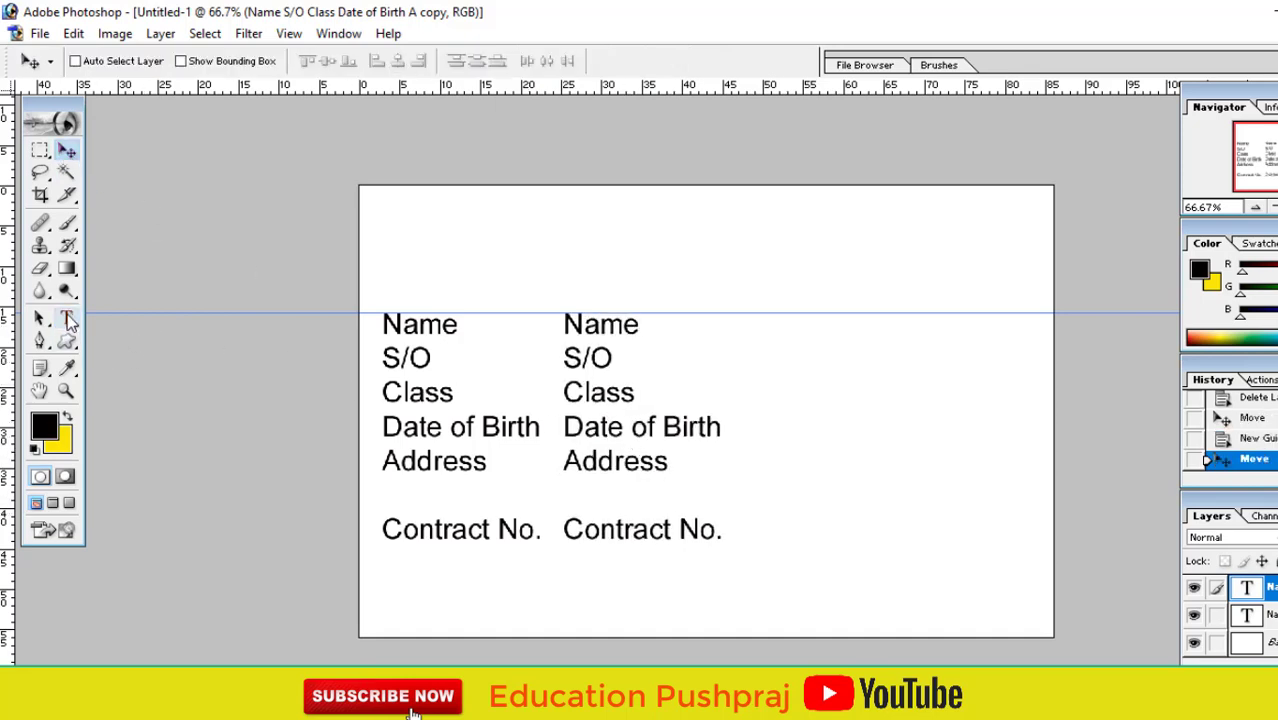
pyautogui.click(68, 320)
# Replace the copied labels with a column of colons.
pyautogui.click(662, 528)
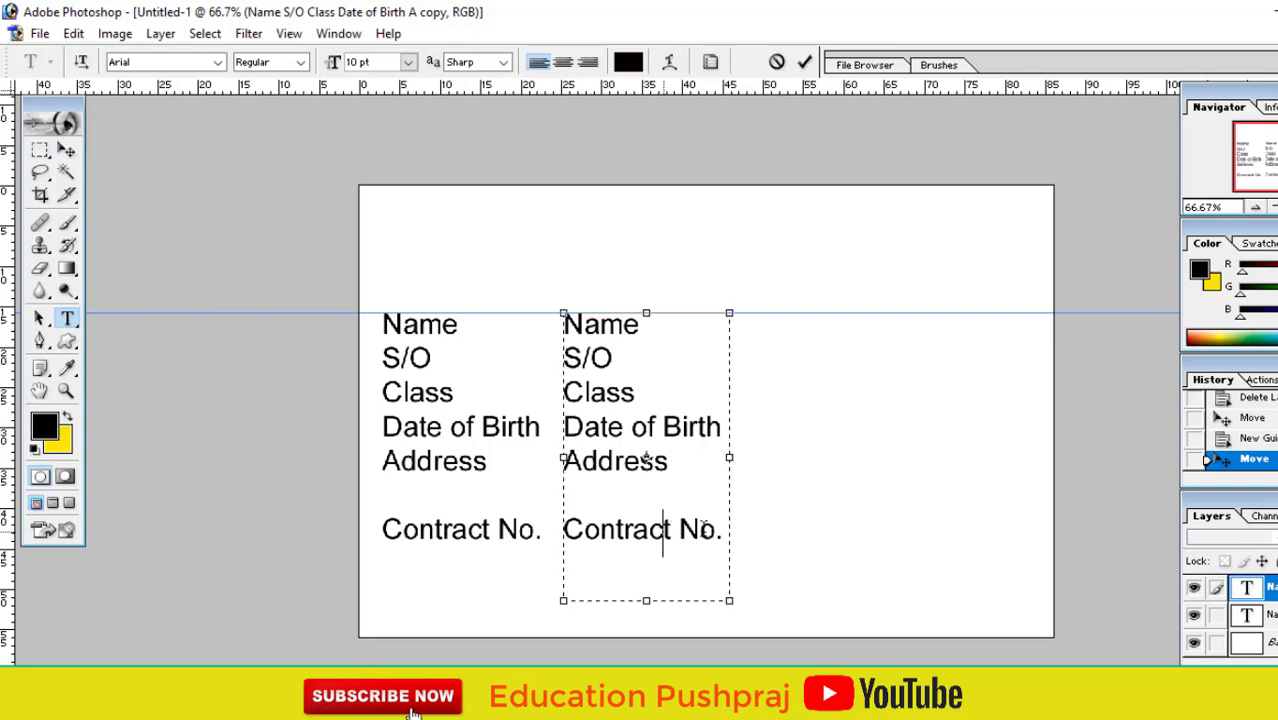
pyautogui.moveTo(720, 528); pyautogui.dragTo(553, 320)
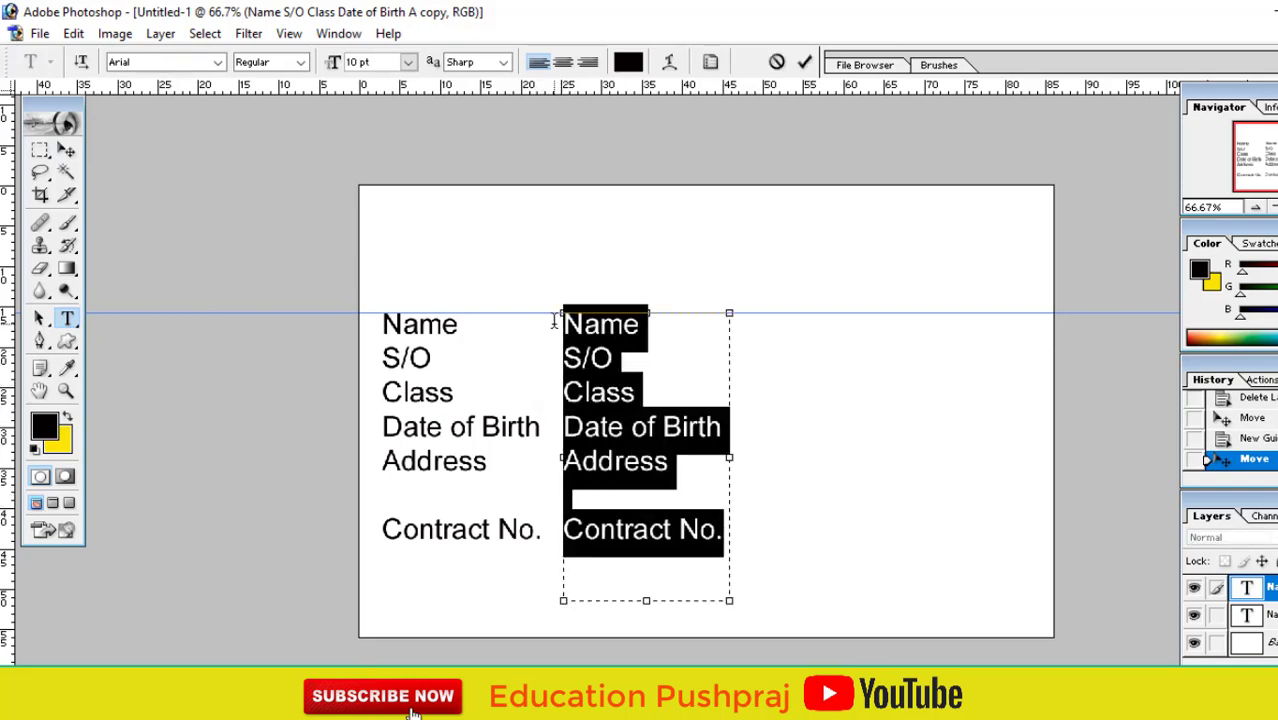
pyautogui.press('Delete')
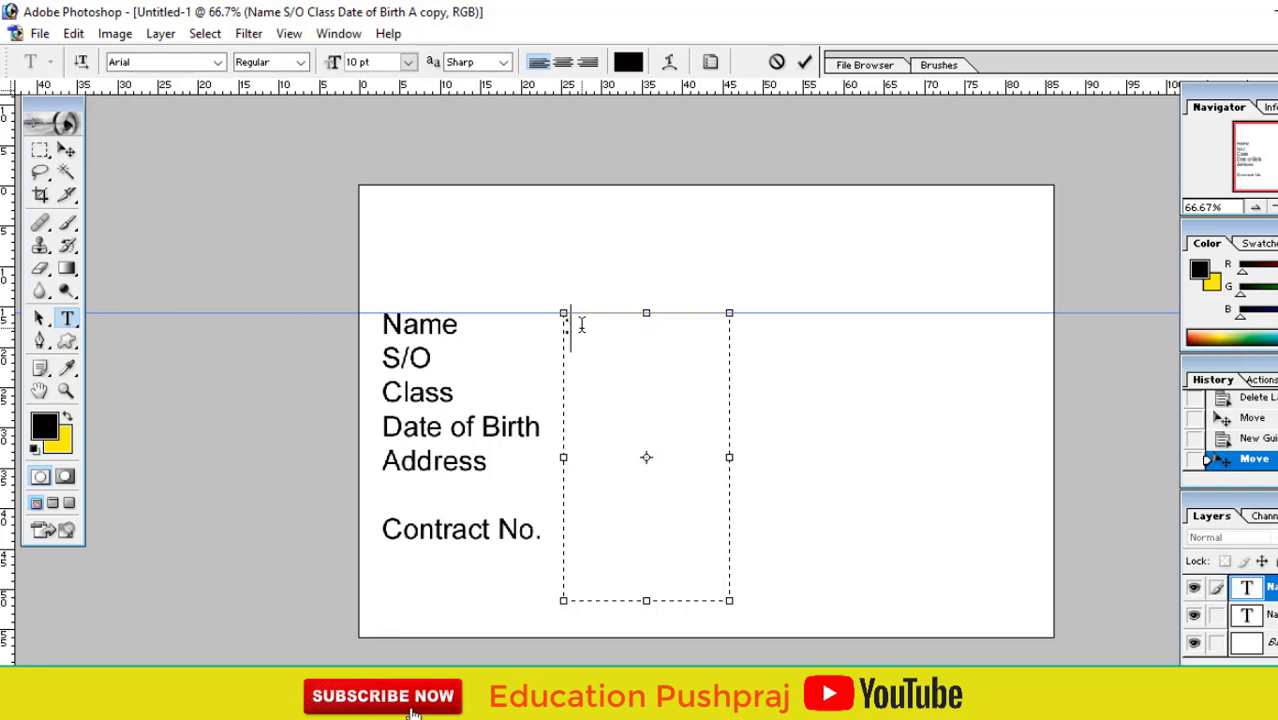
pyautogui.press('Return')
pyautogui.write(':')
pyautogui.press('Return')
pyautogui.write(':')
pyautogui.press('Return')
pyautogui.write(':')
pyautogui.press('Return')
# Enter the student's name on the Name line and widen the box to keep it on one line.
pyautogui.click(589, 324)
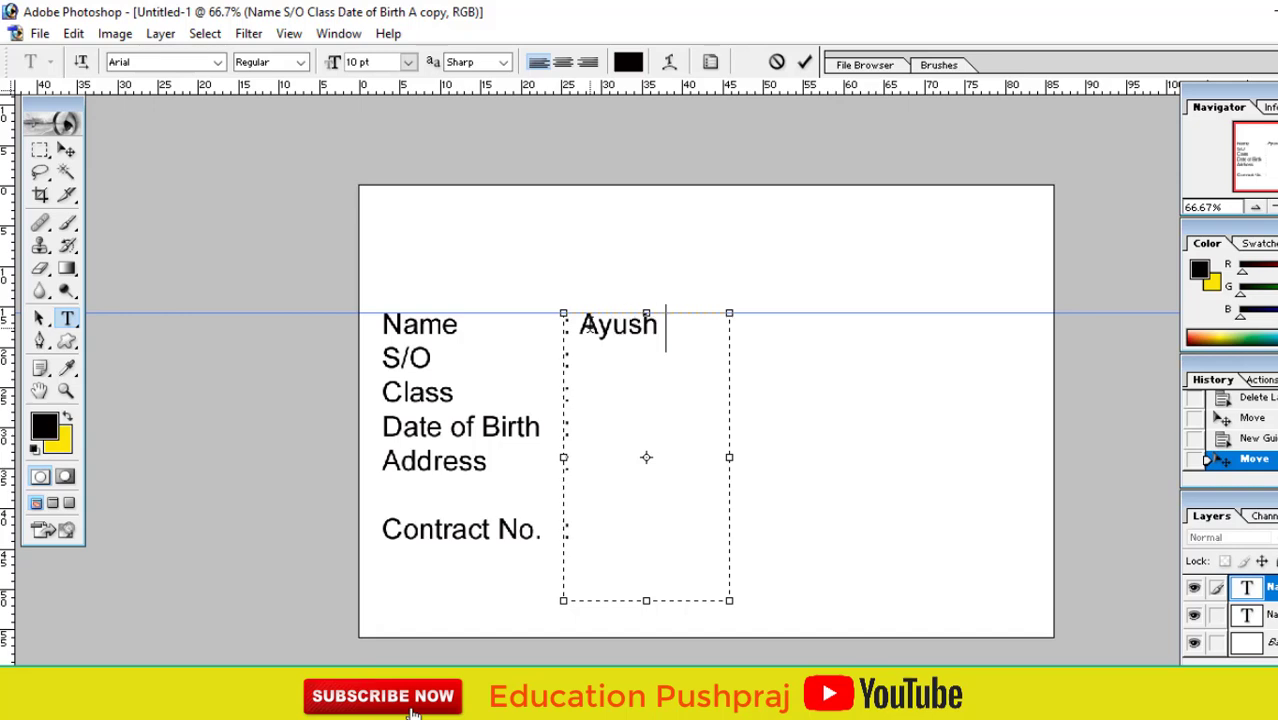
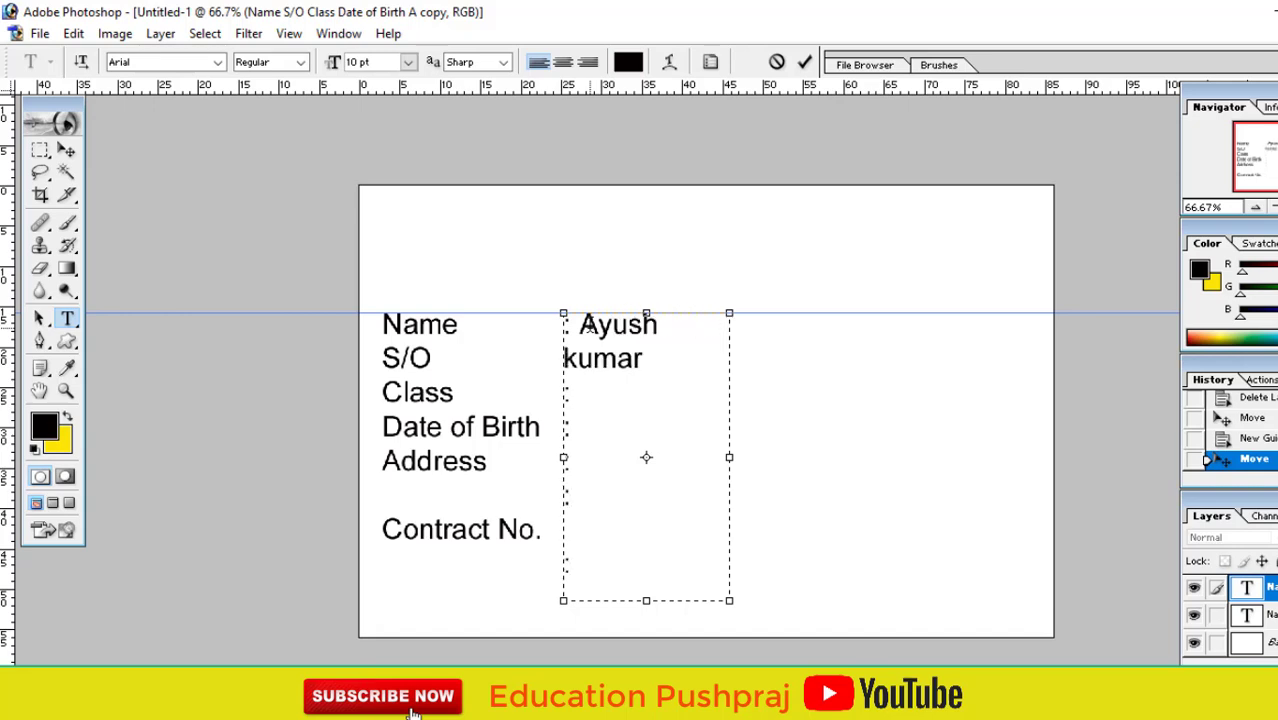
pyautogui.moveTo(730, 457); pyautogui.dragTo(768, 457)
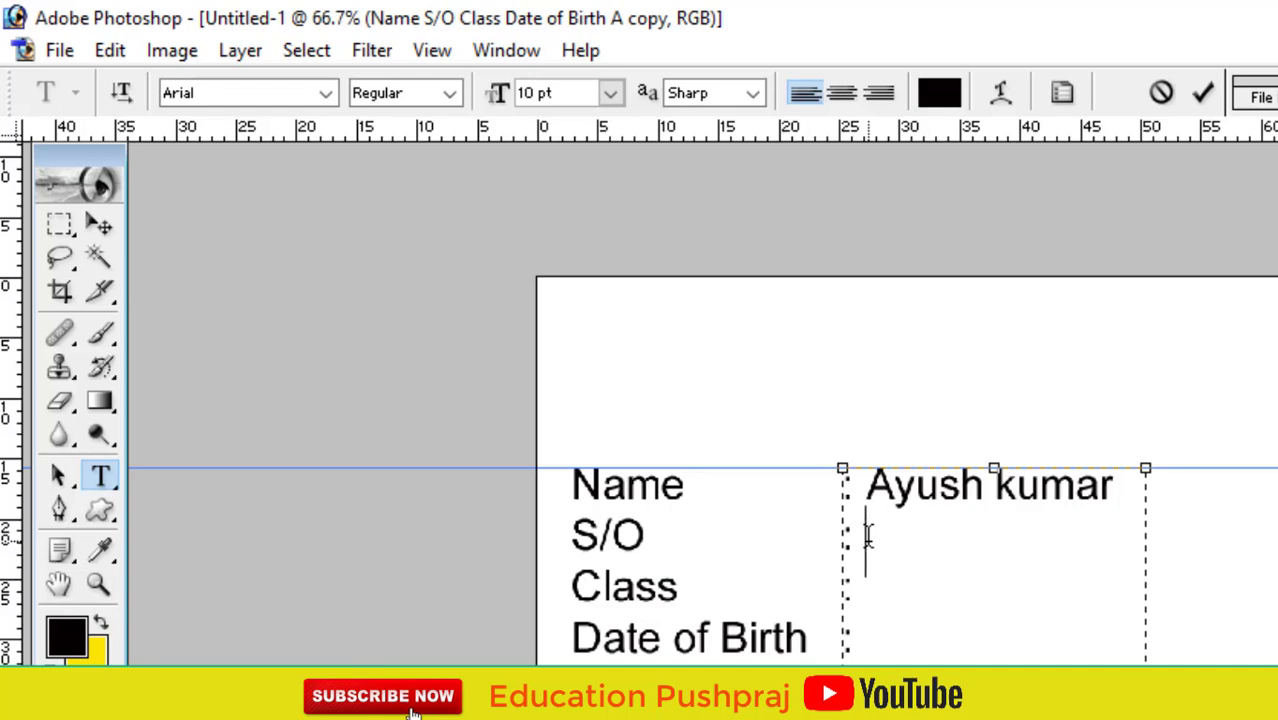
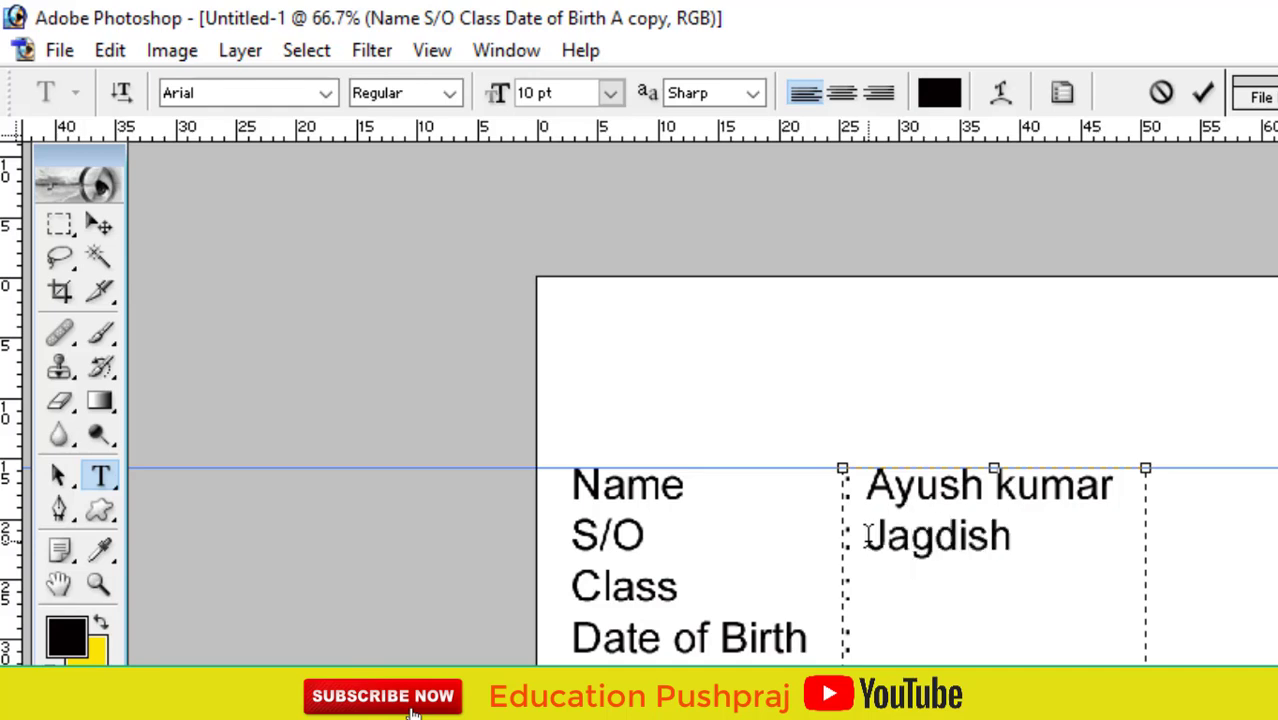
pyautogui.press('Return')
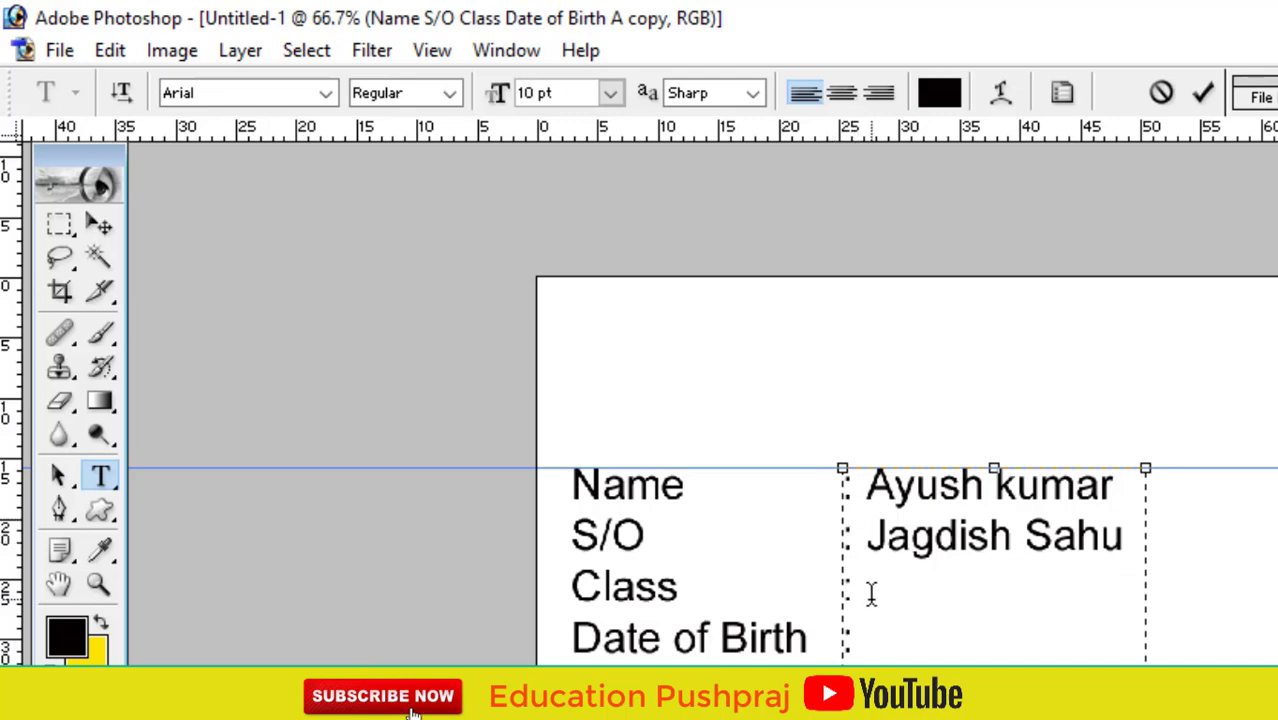
pyautogui.write('5')
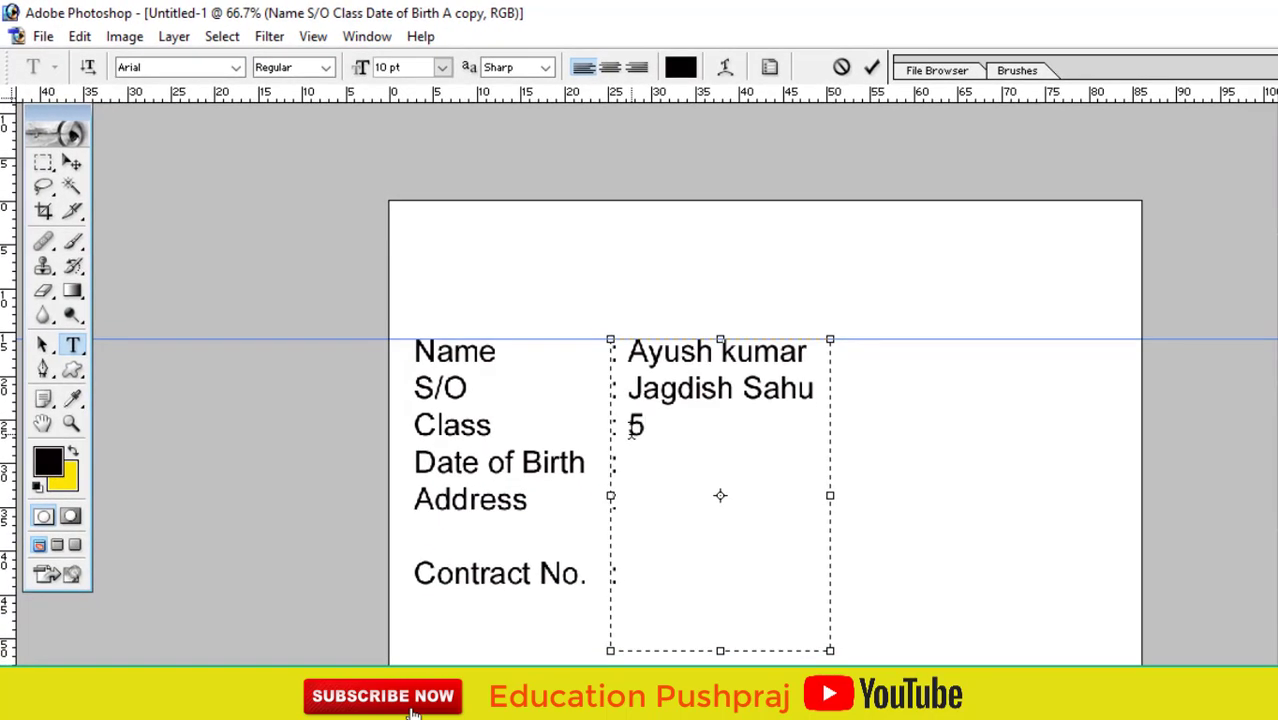
pyautogui.write('th : ')
pyautogui.write('10')
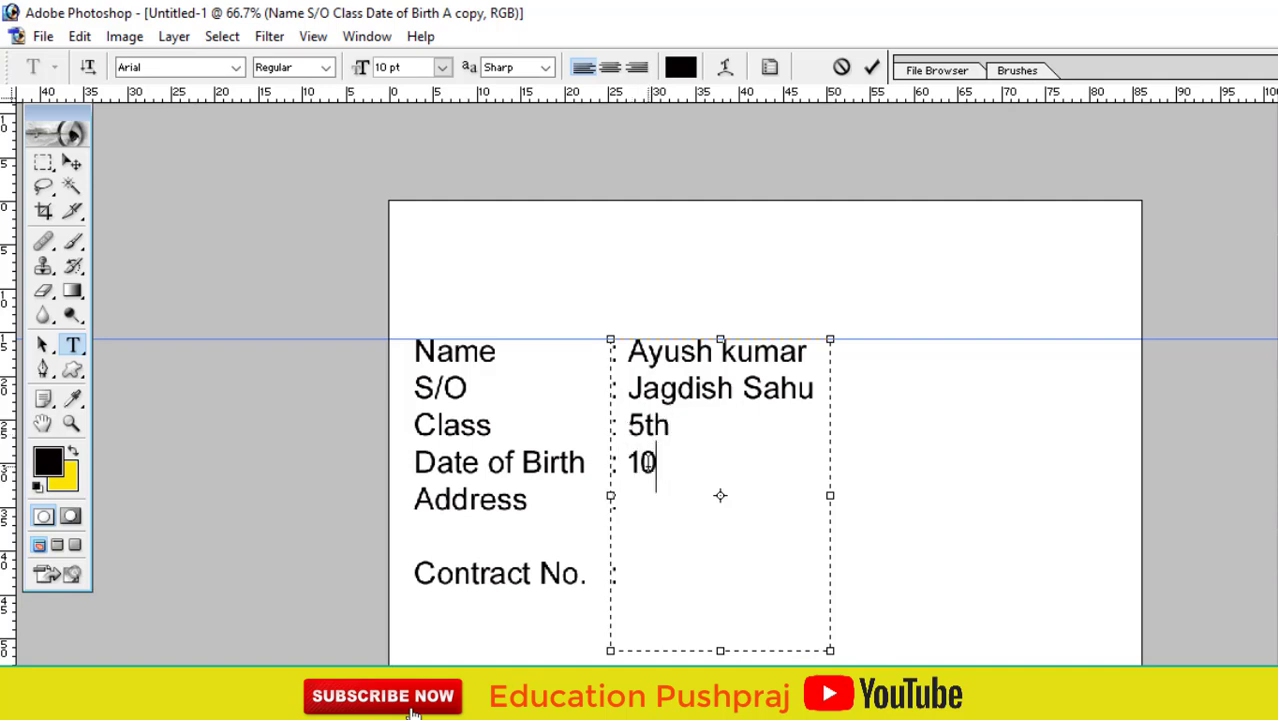
pyautogui.write('/04')
pyautogui.write('/2014')
pyautogui.press('Return')
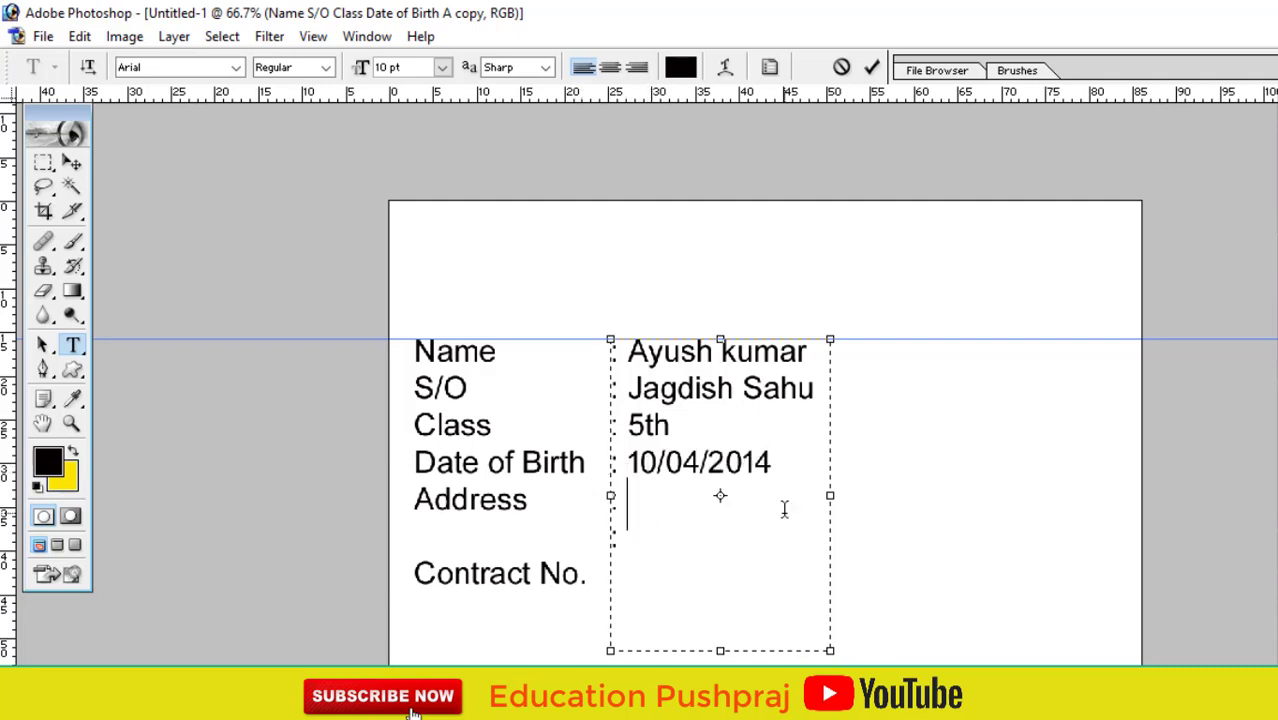
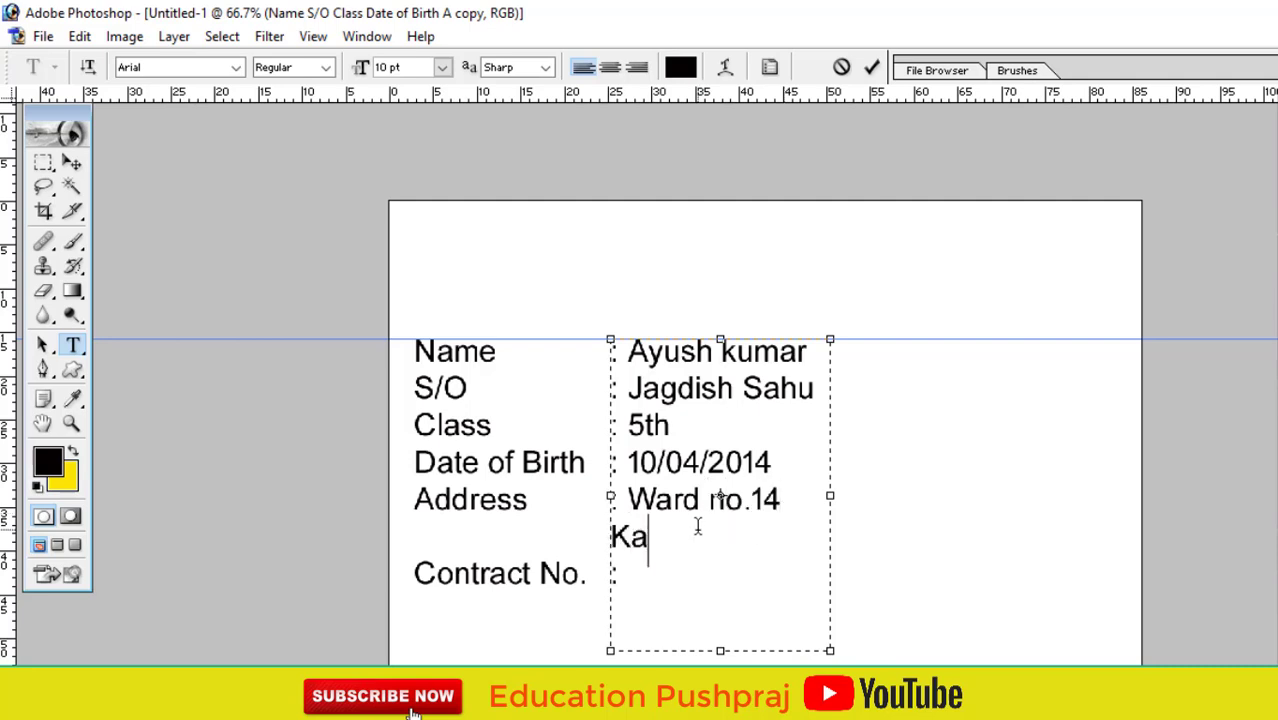
pyautogui.press('Home')
pyautogui.write(':')
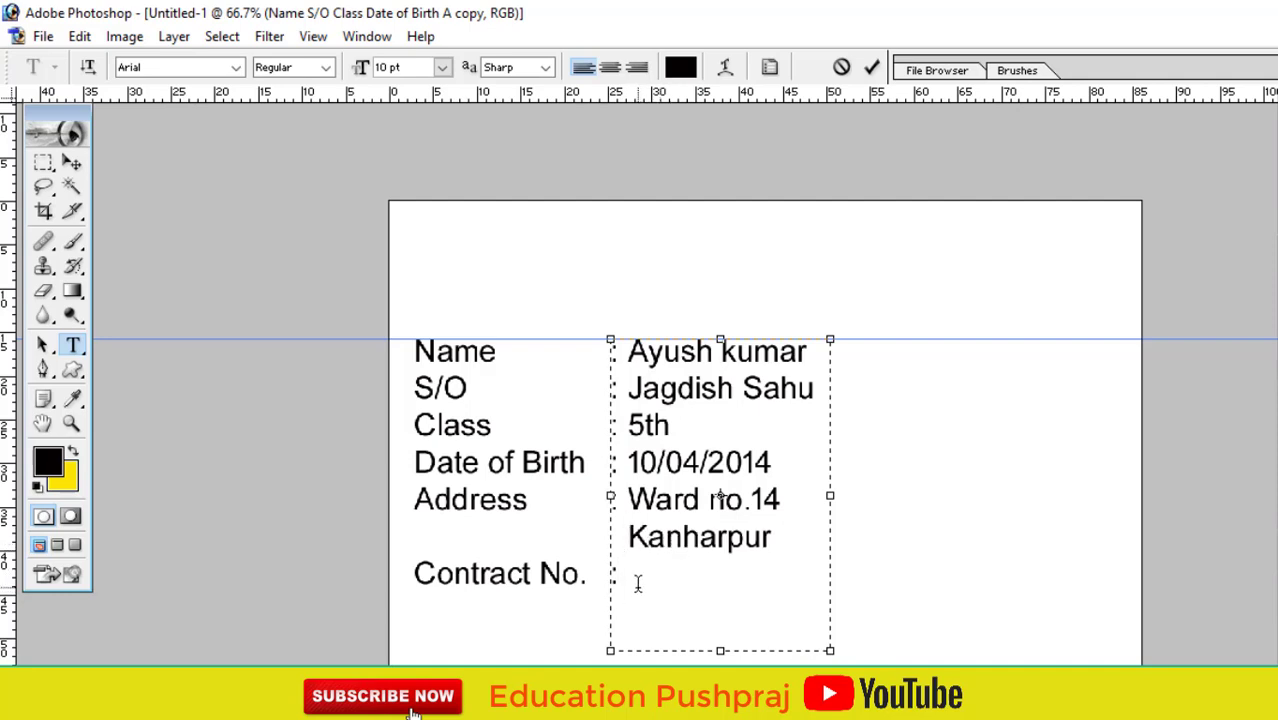
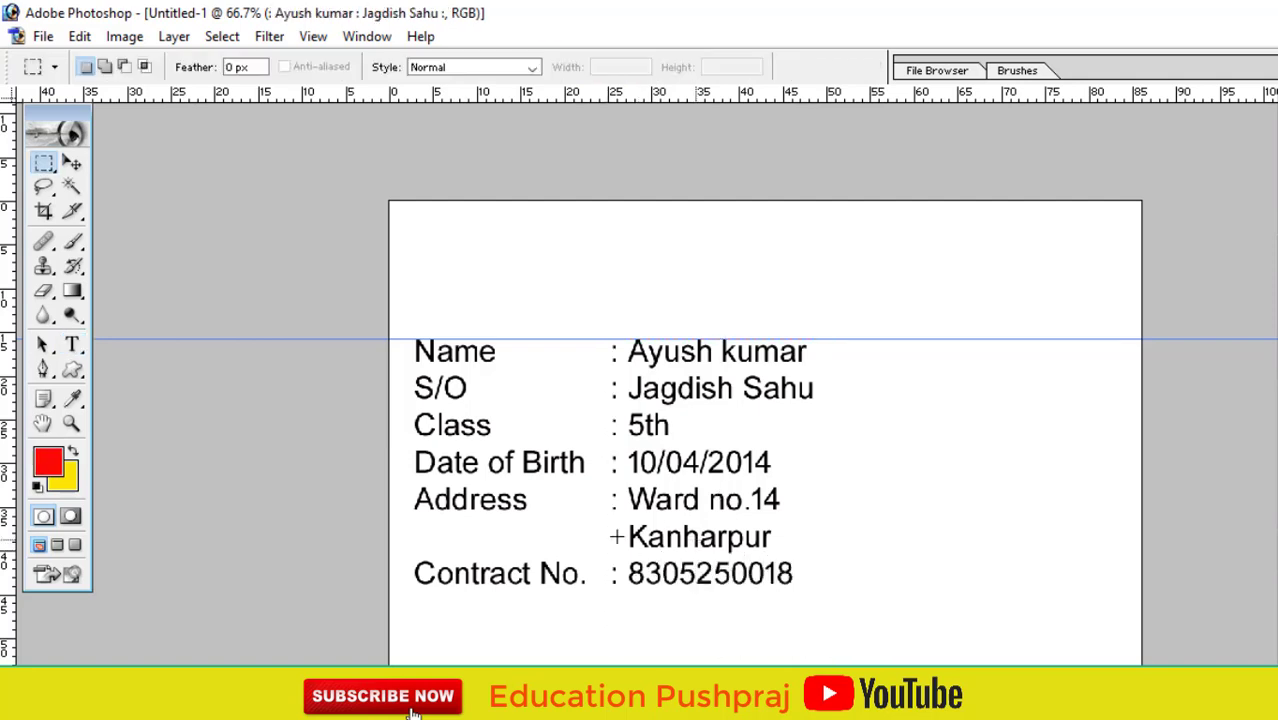
# Make a thin rectangular selection along the card's top edge.
pyautogui.click(71, 163)
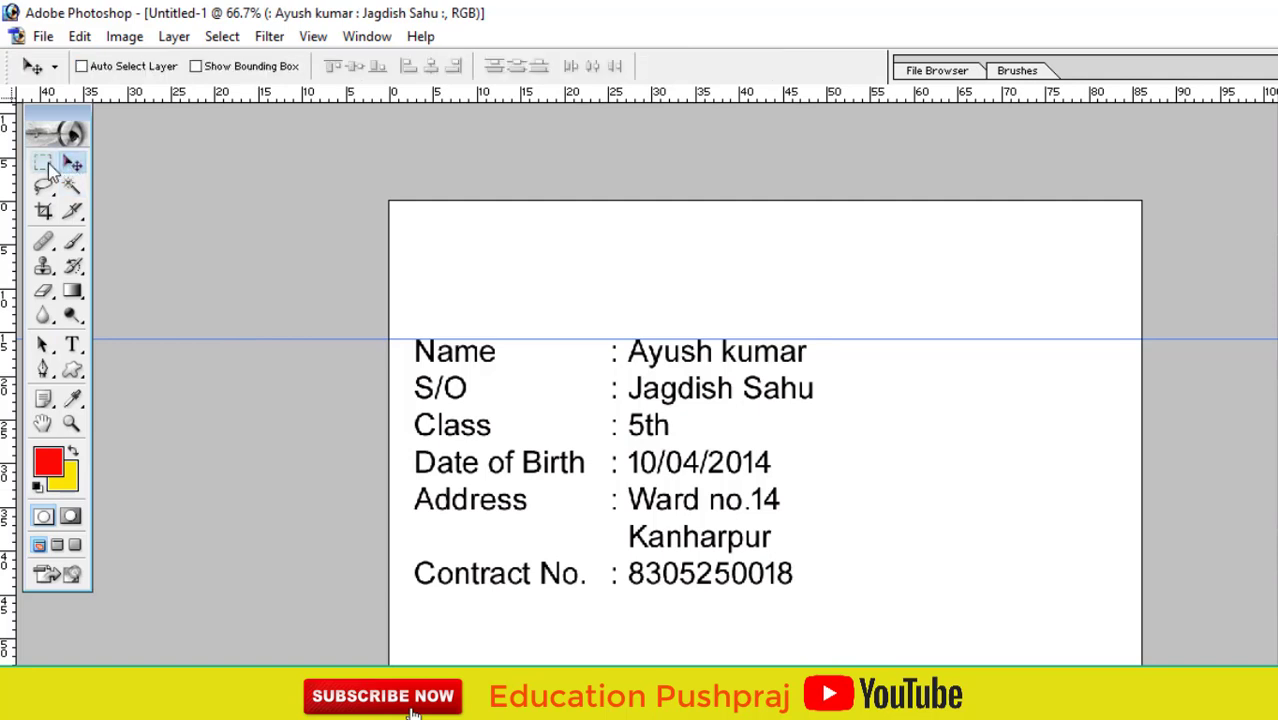
pyautogui.click(45, 164)
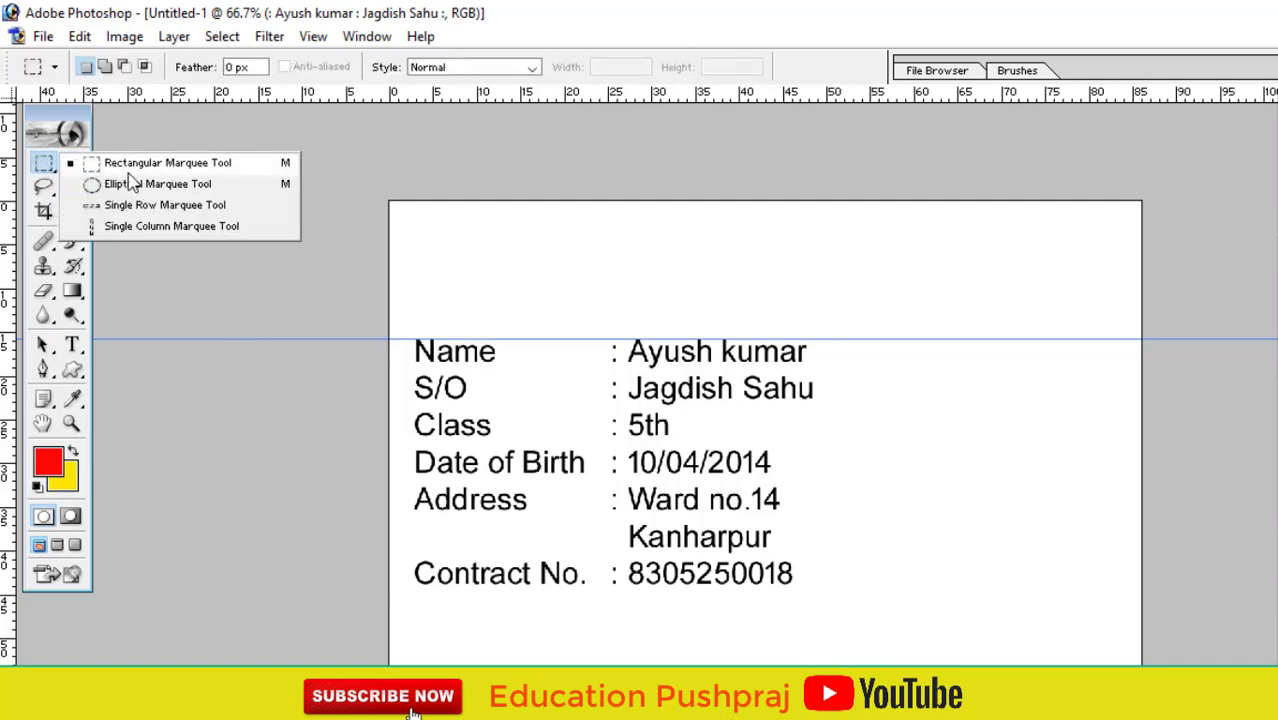
pyautogui.click(131, 166)
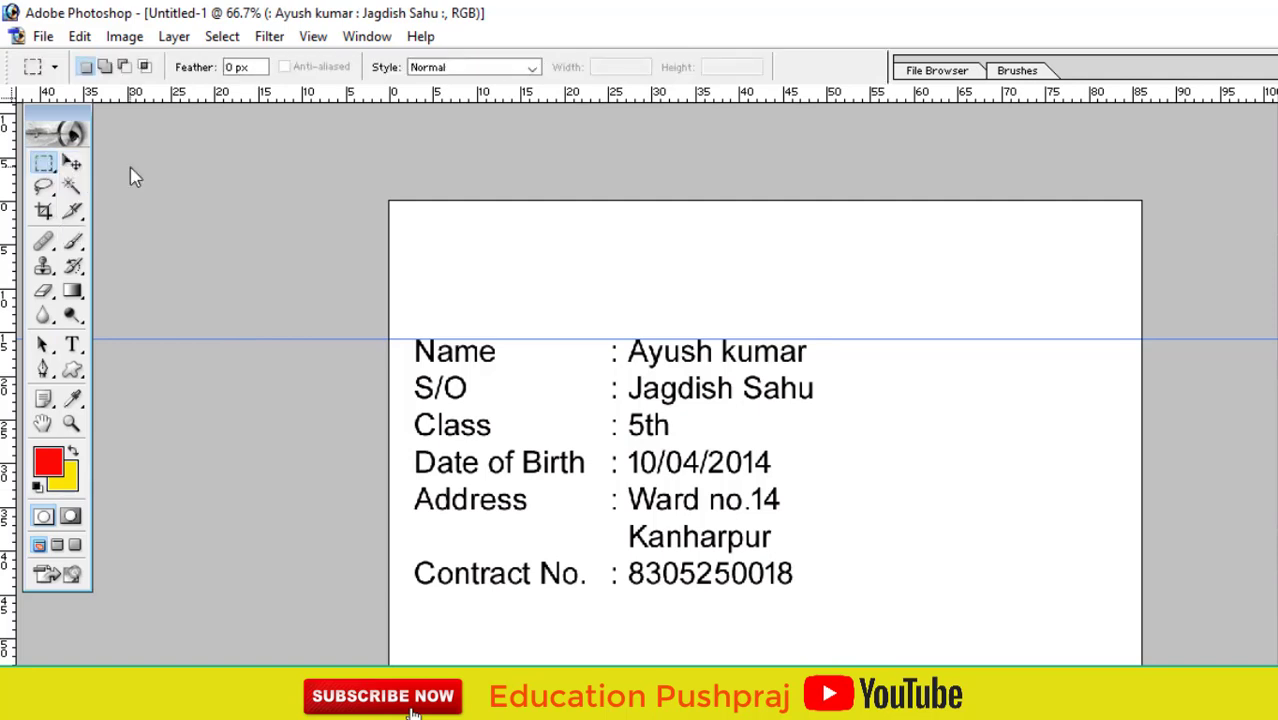
pyautogui.moveTo(390, 199); pyautogui.dragTo(1143, 205)
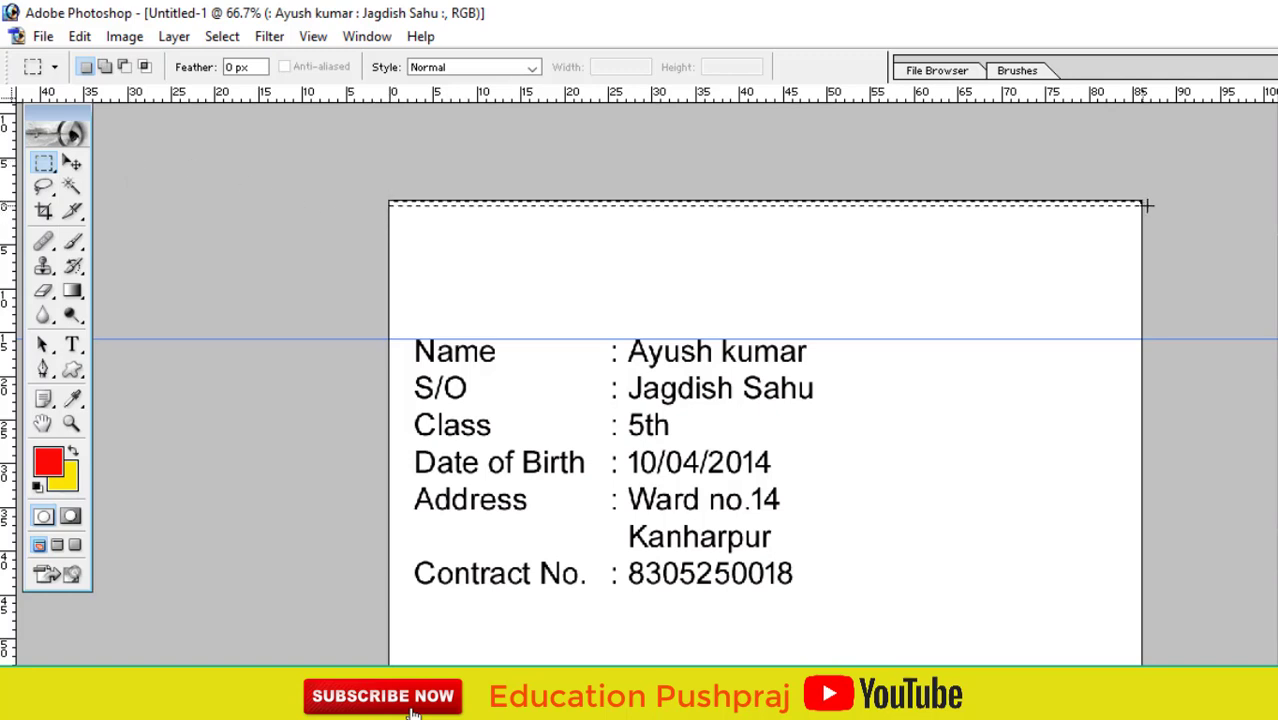
# Set the foreground colour to red (FC1605).
pyautogui.click(50, 462)
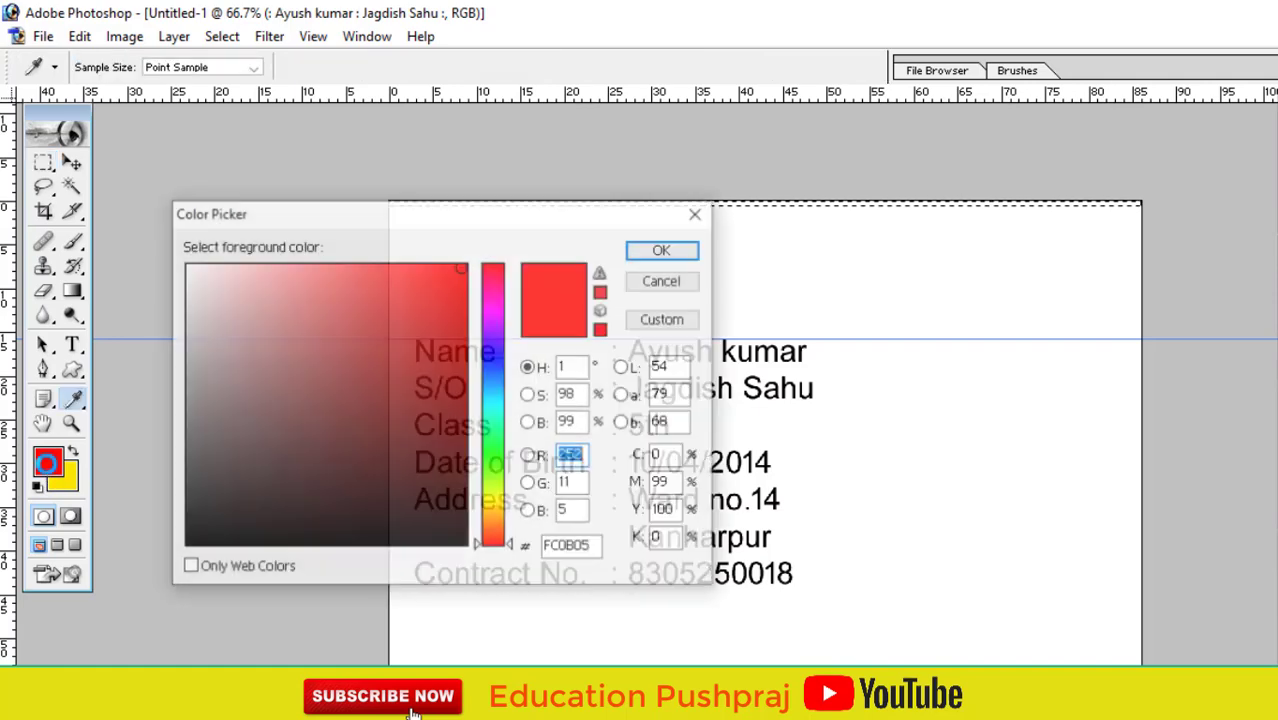
pyautogui.click(497, 438)
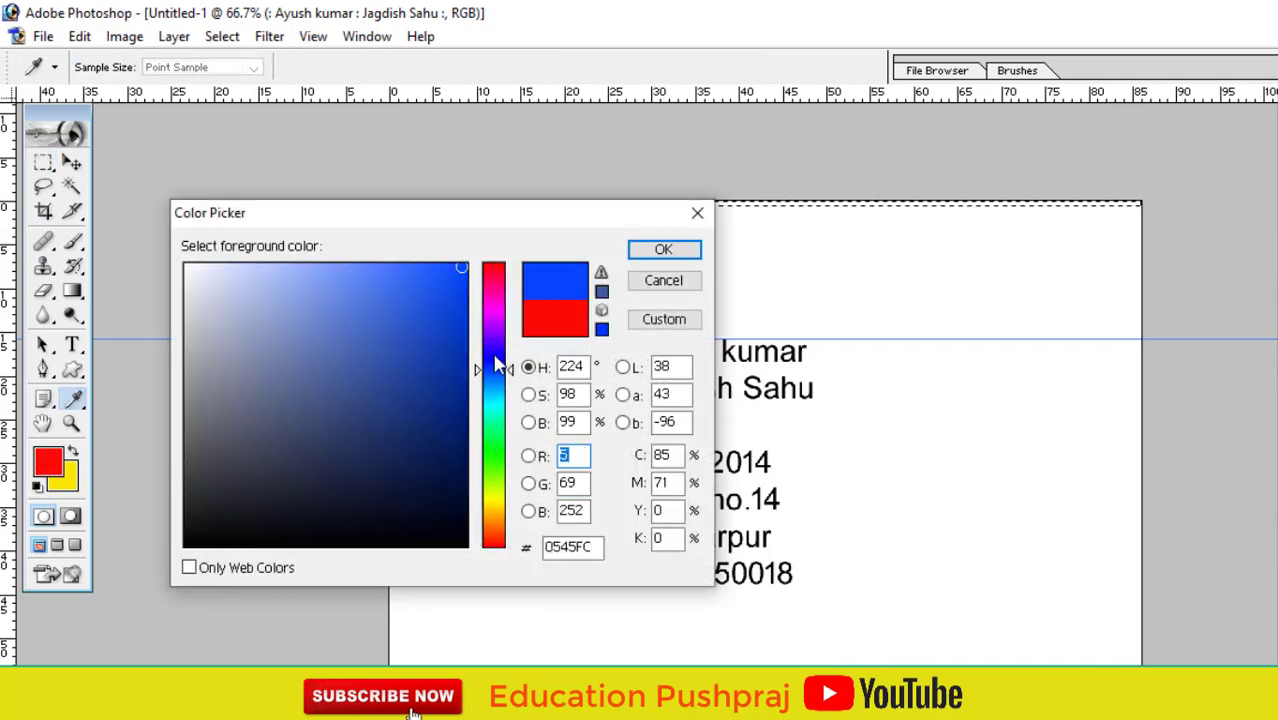
pyautogui.moveTo(500, 430); pyautogui.dragTo(496, 317)
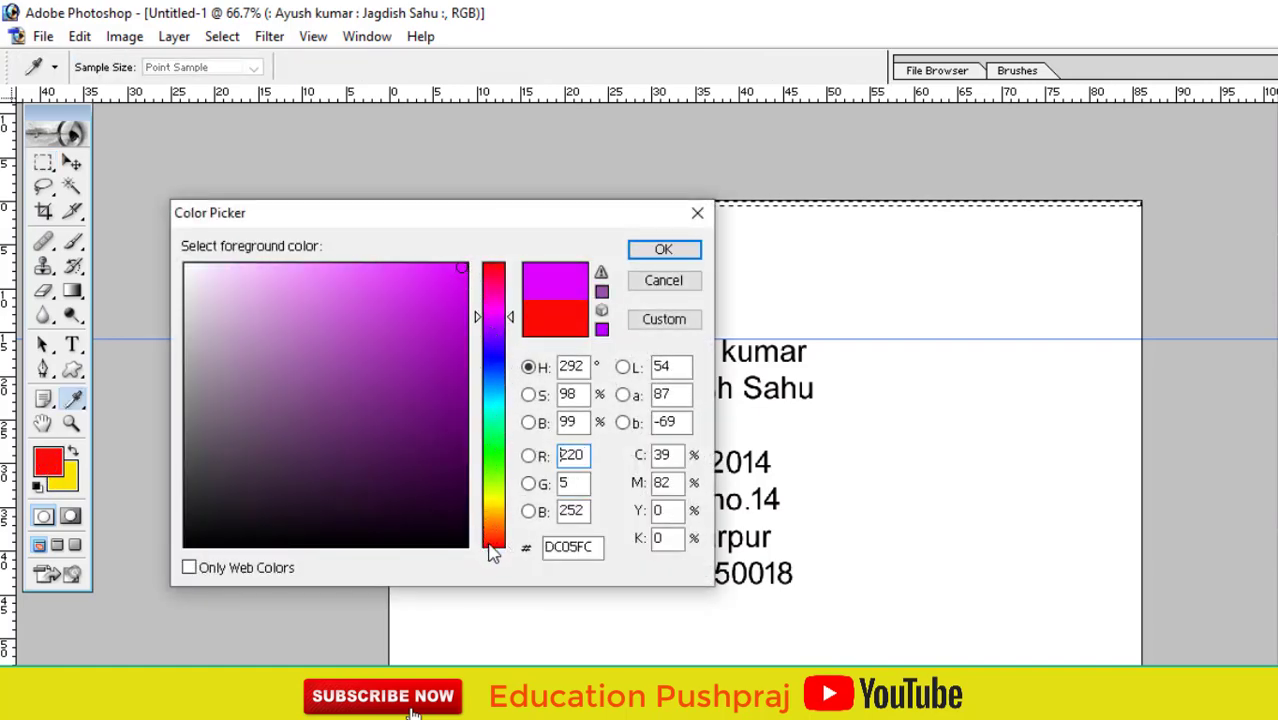
pyautogui.click(493, 544)
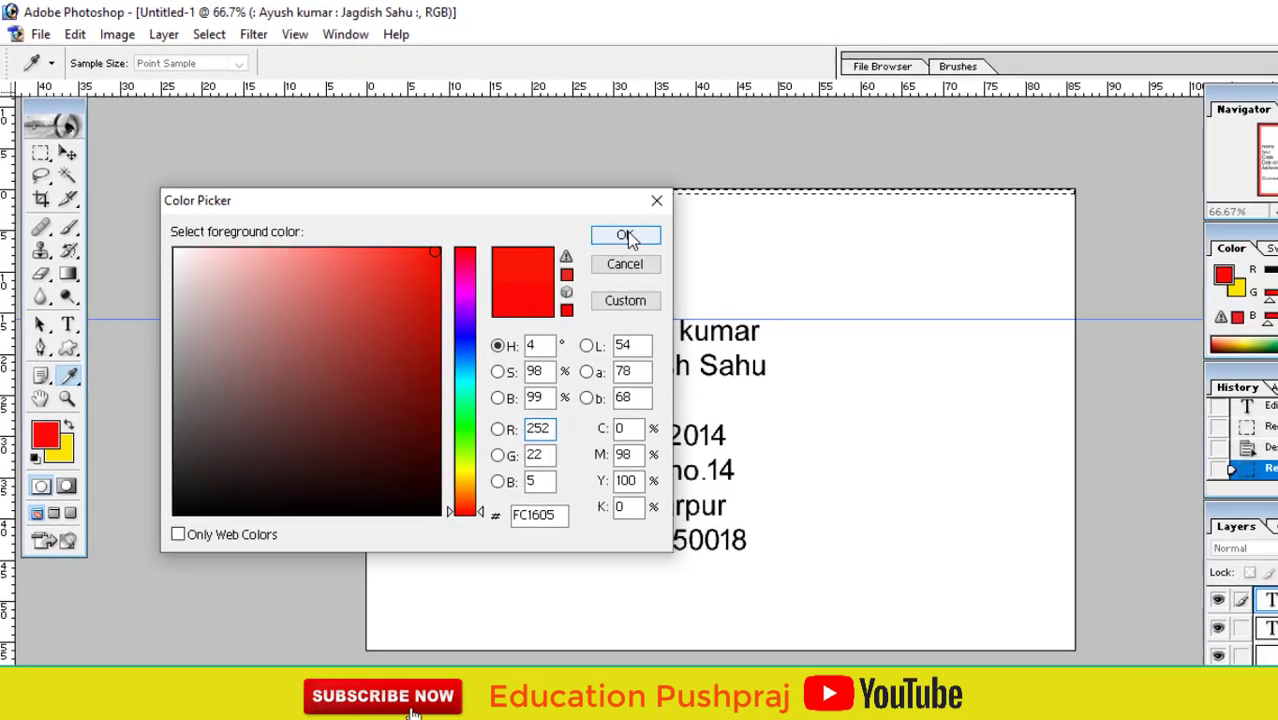
pyautogui.click(664, 250)
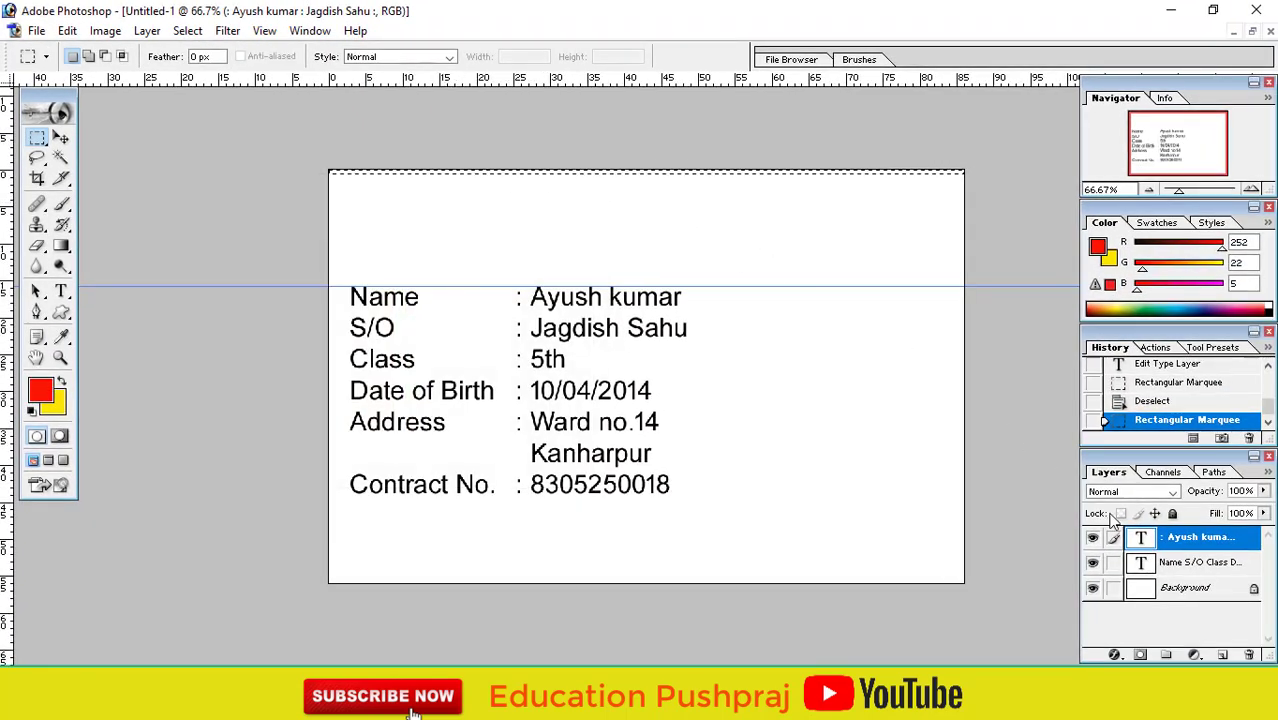
# Fill the top strip red on the Background layer and copy it just above the Name row.
pyautogui.click(1172, 591)
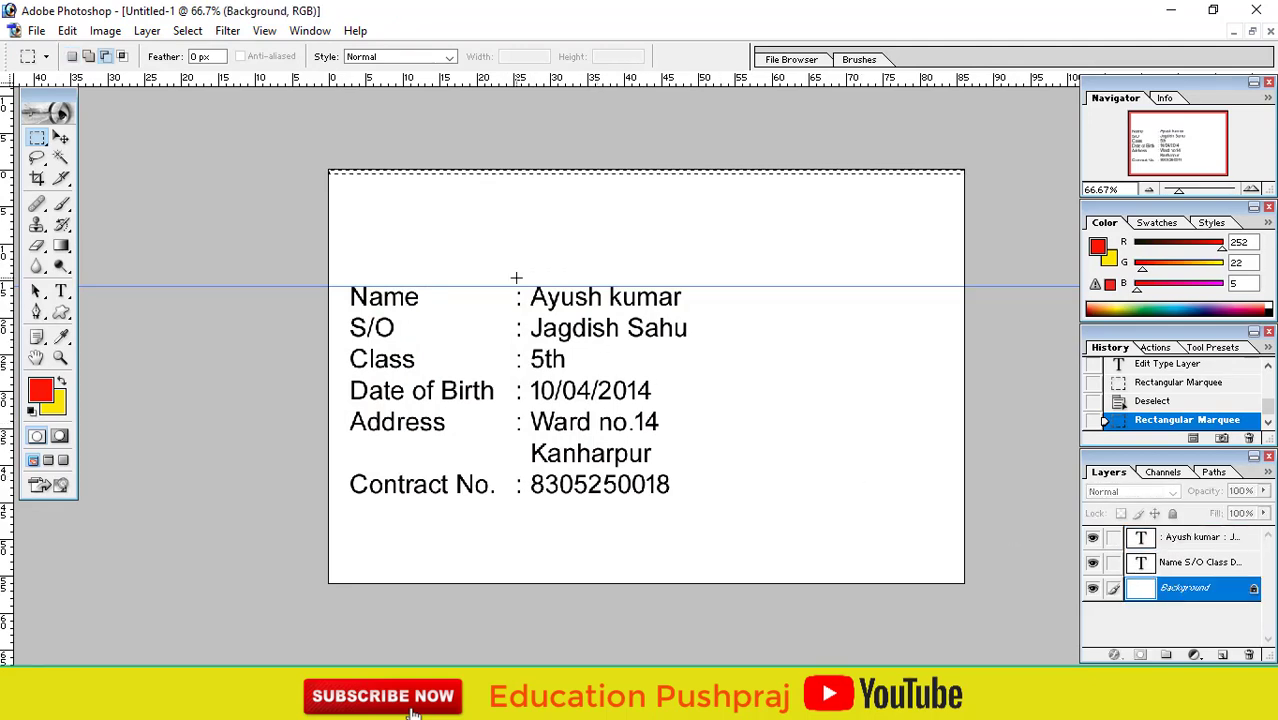
pyautogui.hotkey('alt', 'BackSpace')
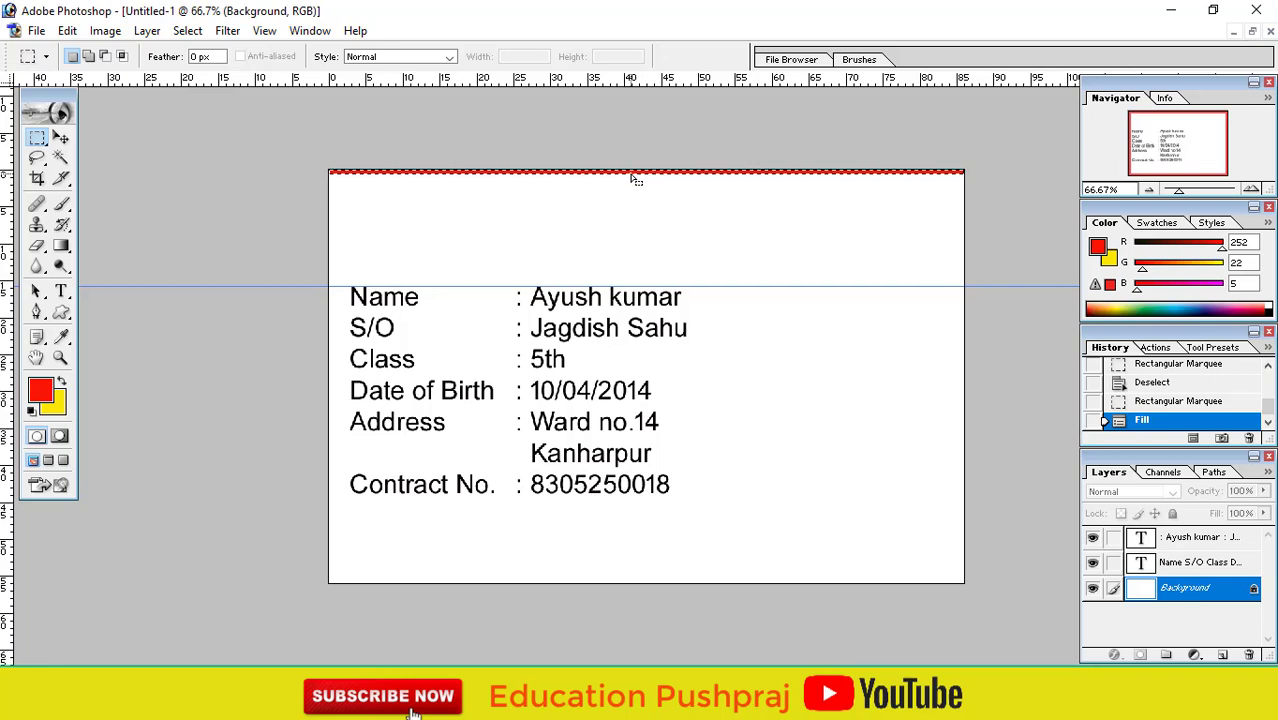
pyautogui.moveTo(632, 176); pyautogui.dragTo(634, 279)
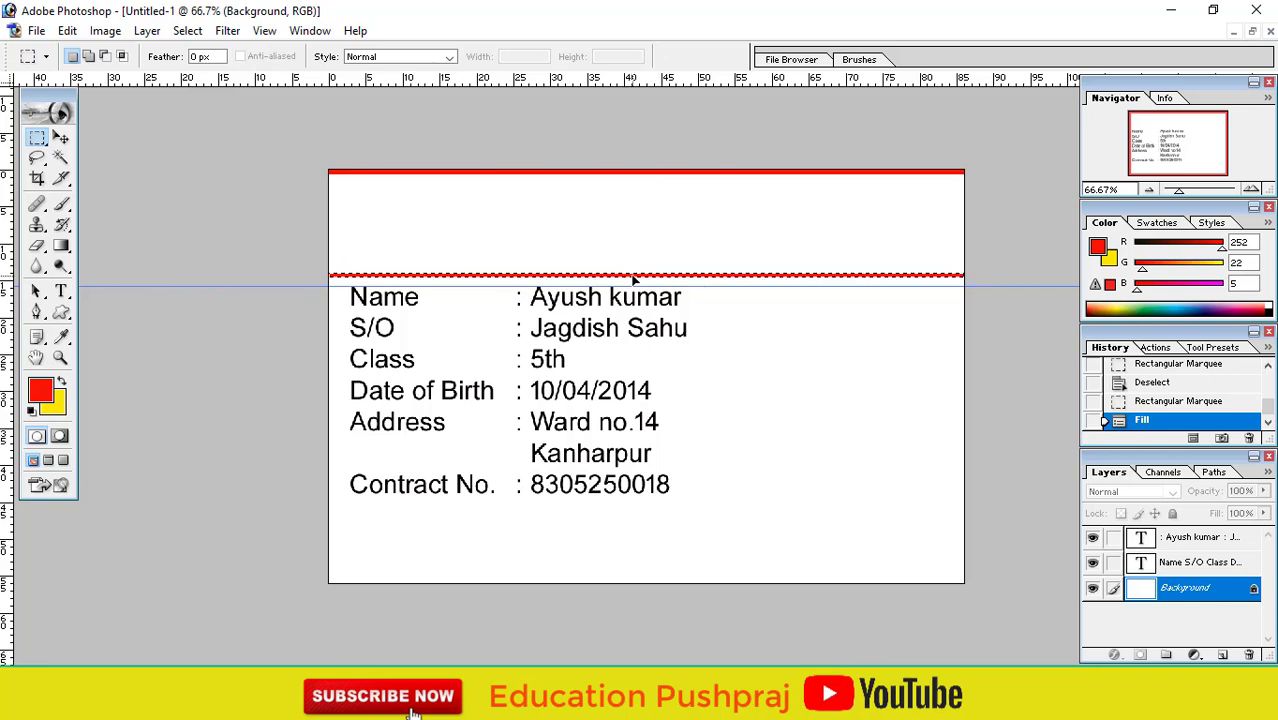
pyautogui.moveTo(632, 279); pyautogui.dragTo(633, 278)
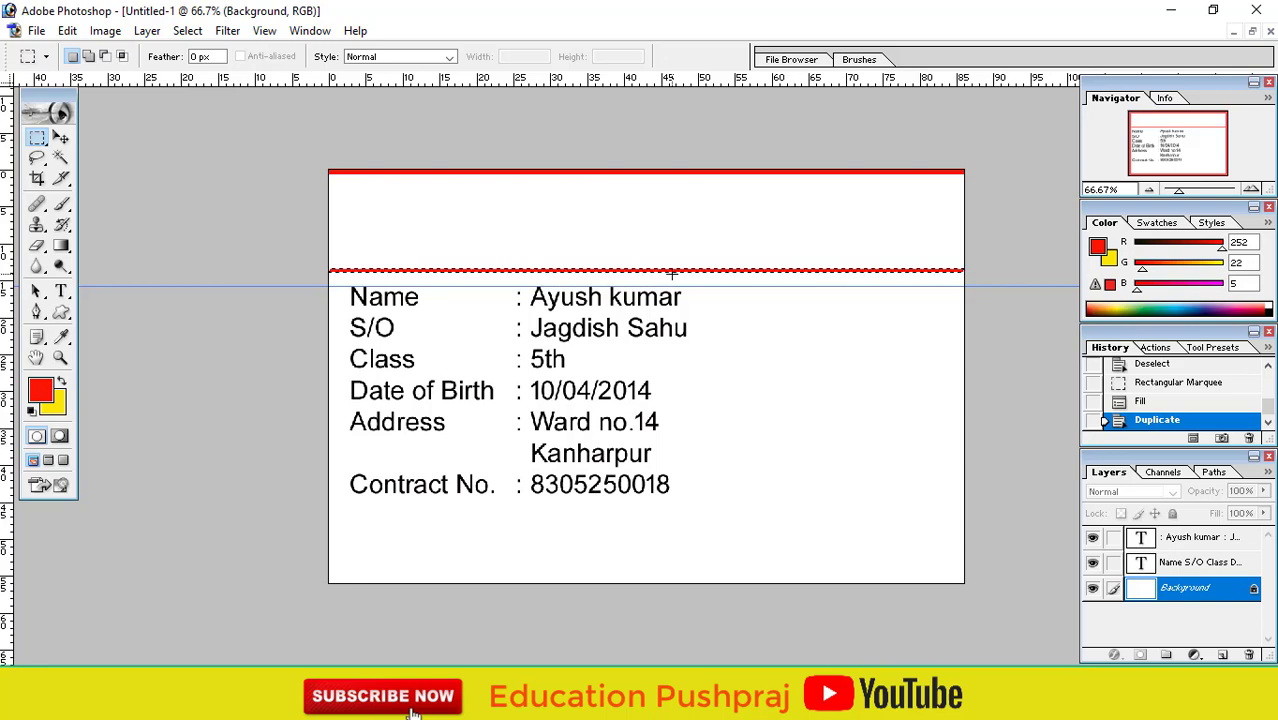
pyautogui.hotkey('ctrl', 'd')
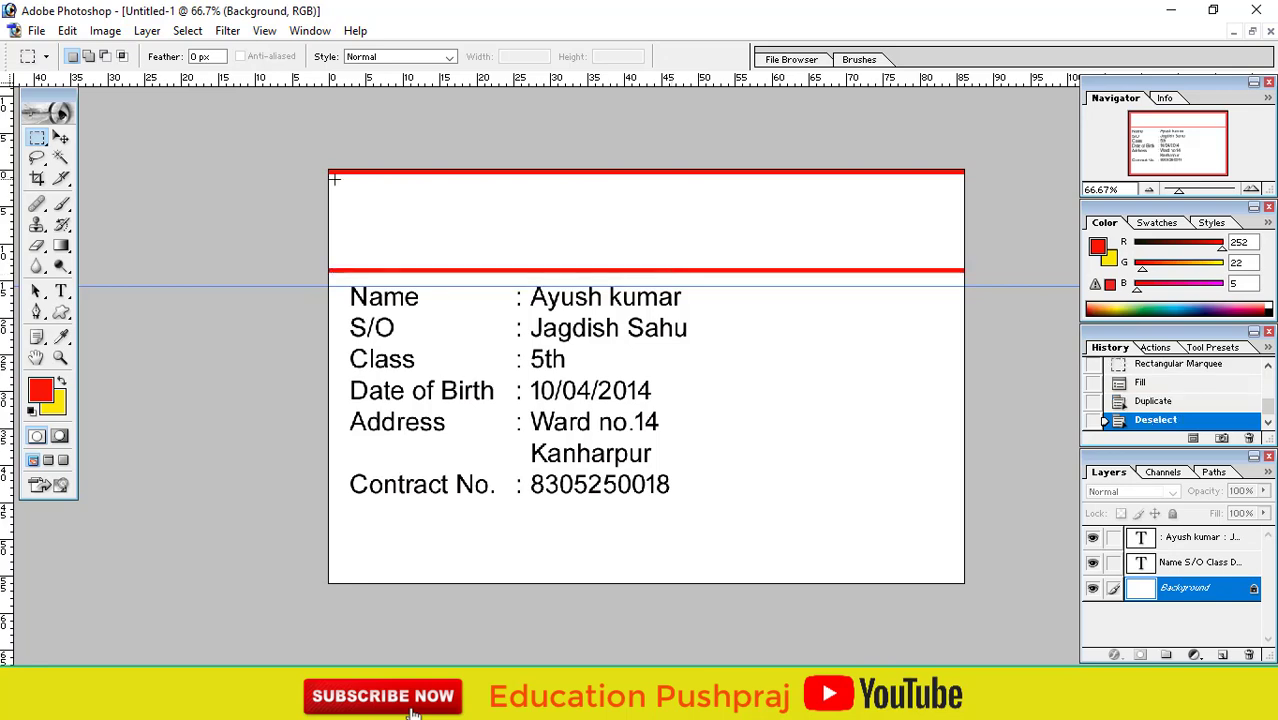
# Select the header band and set the foreground colour to blue (0522FC).
pyautogui.moveTo(328, 172)
pyautogui.mouseDown()
pyautogui.moveTo(876, 268)
pyautogui.moveTo(967, 266)
pyautogui.mouseUp()
pyautogui.press('Down')
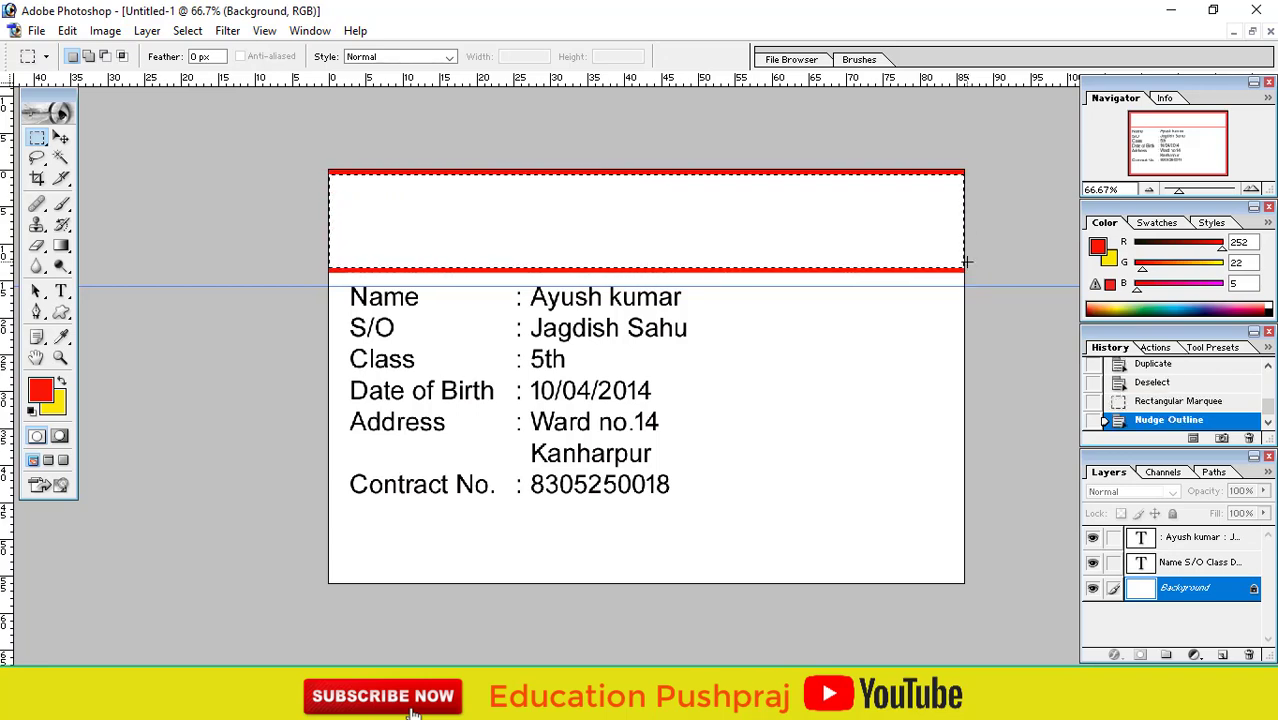
pyautogui.click(44, 392)
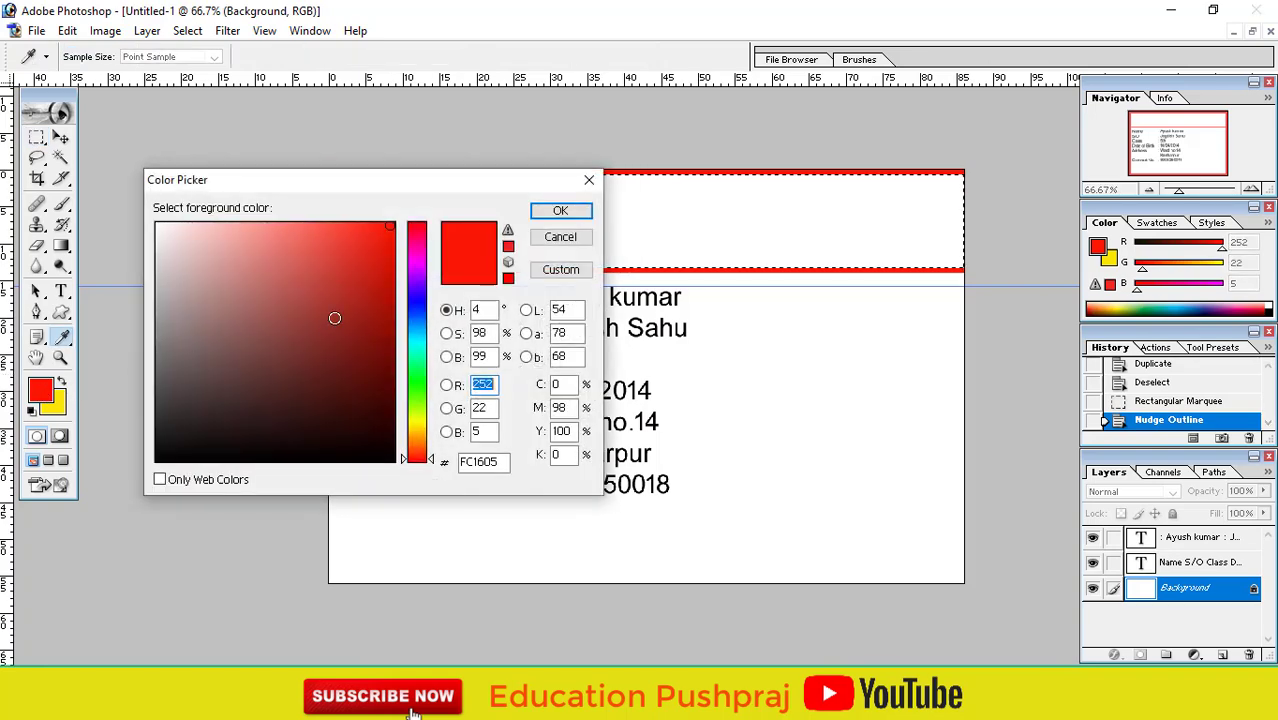
pyautogui.click(416, 307)
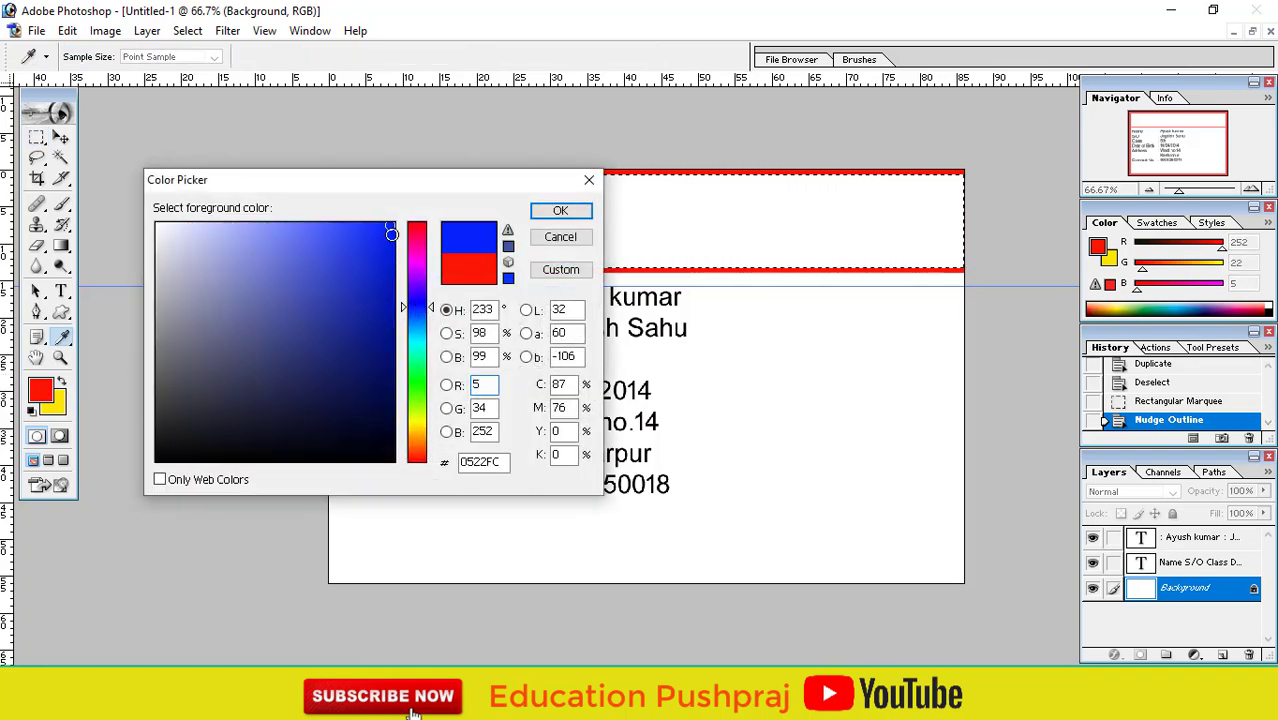
pyautogui.click(557, 212)
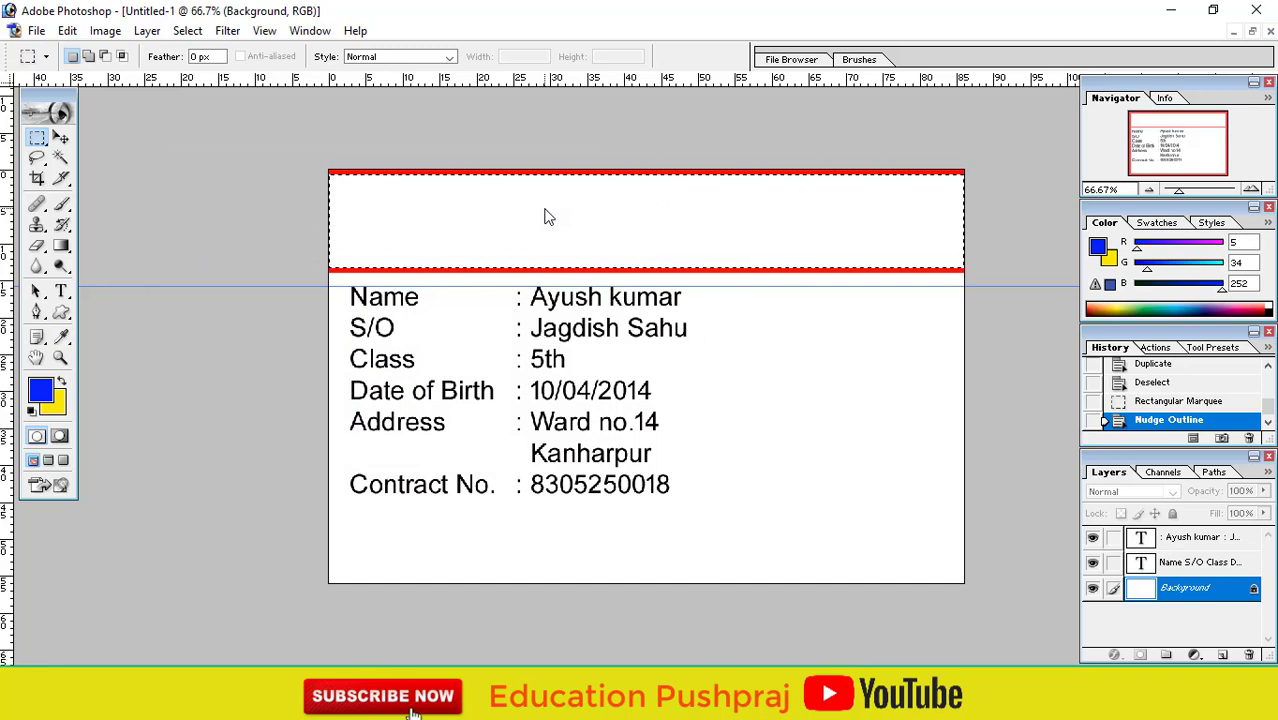
# Fill the header band with blue and deselect.
pyautogui.hotkey('alt', 'BackSpace')
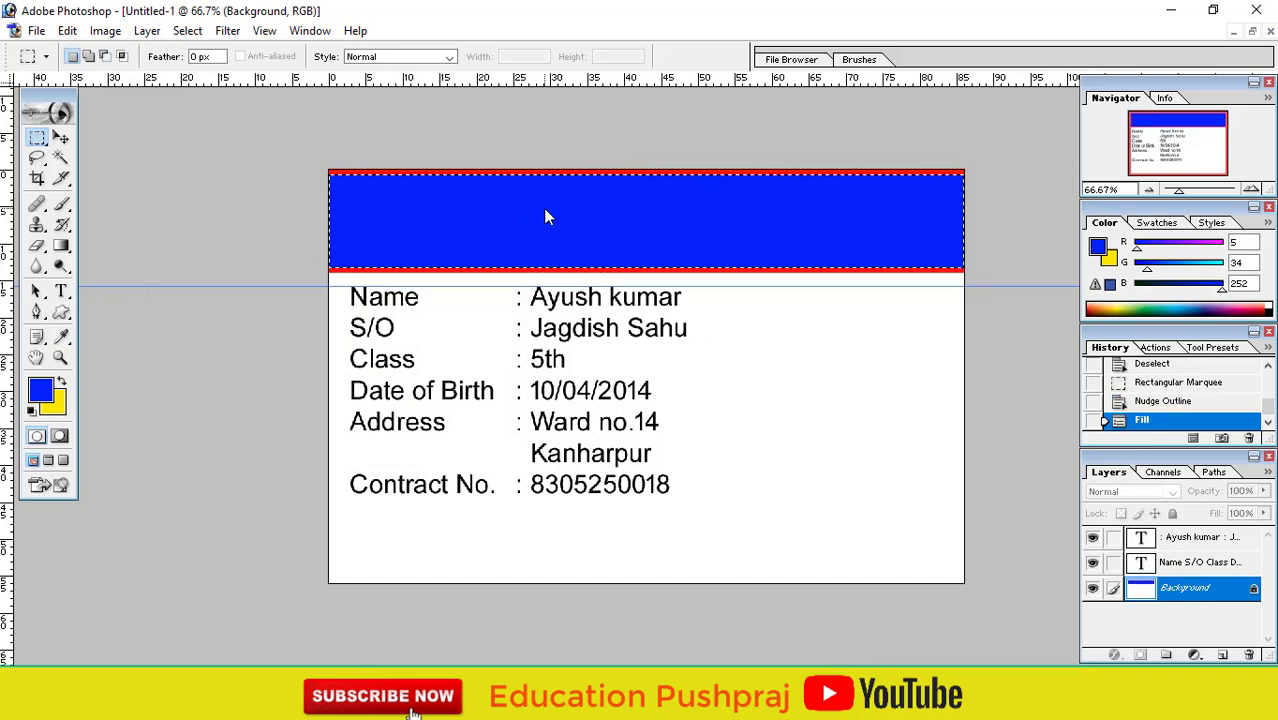
pyautogui.hotkey('ctrl', 'd')
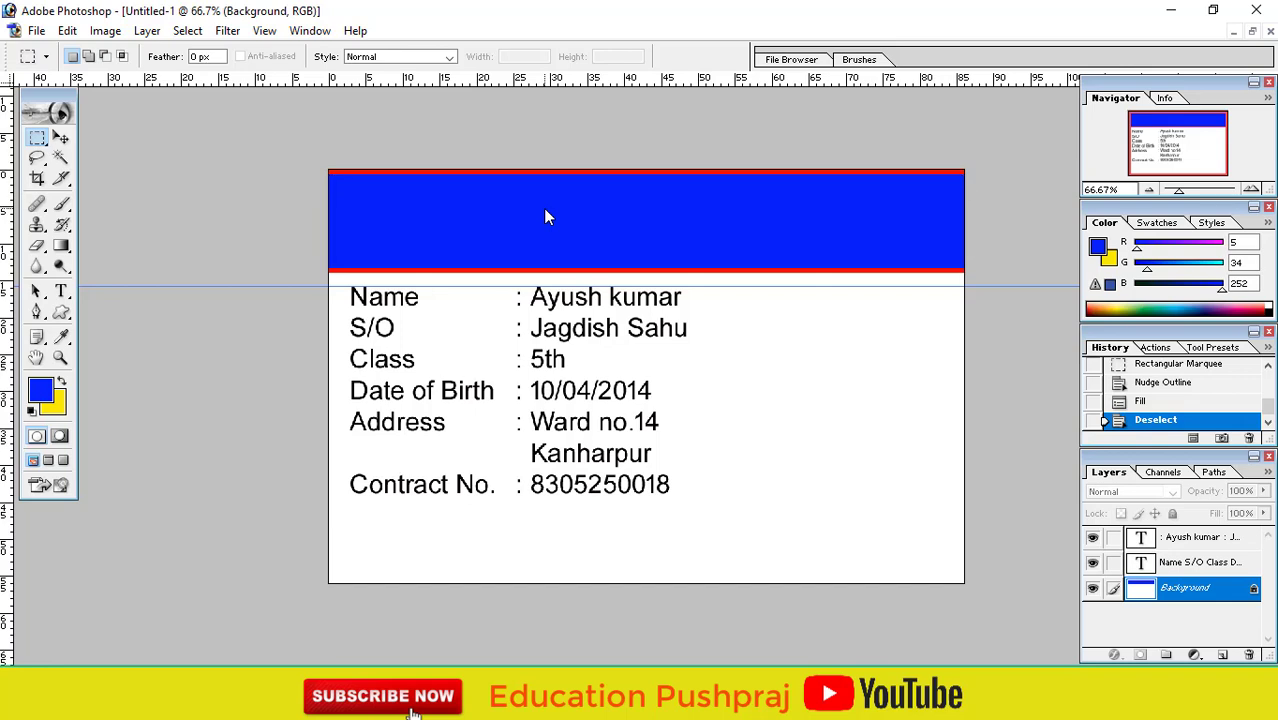
pyautogui.hotkey('ctrl', 'z')
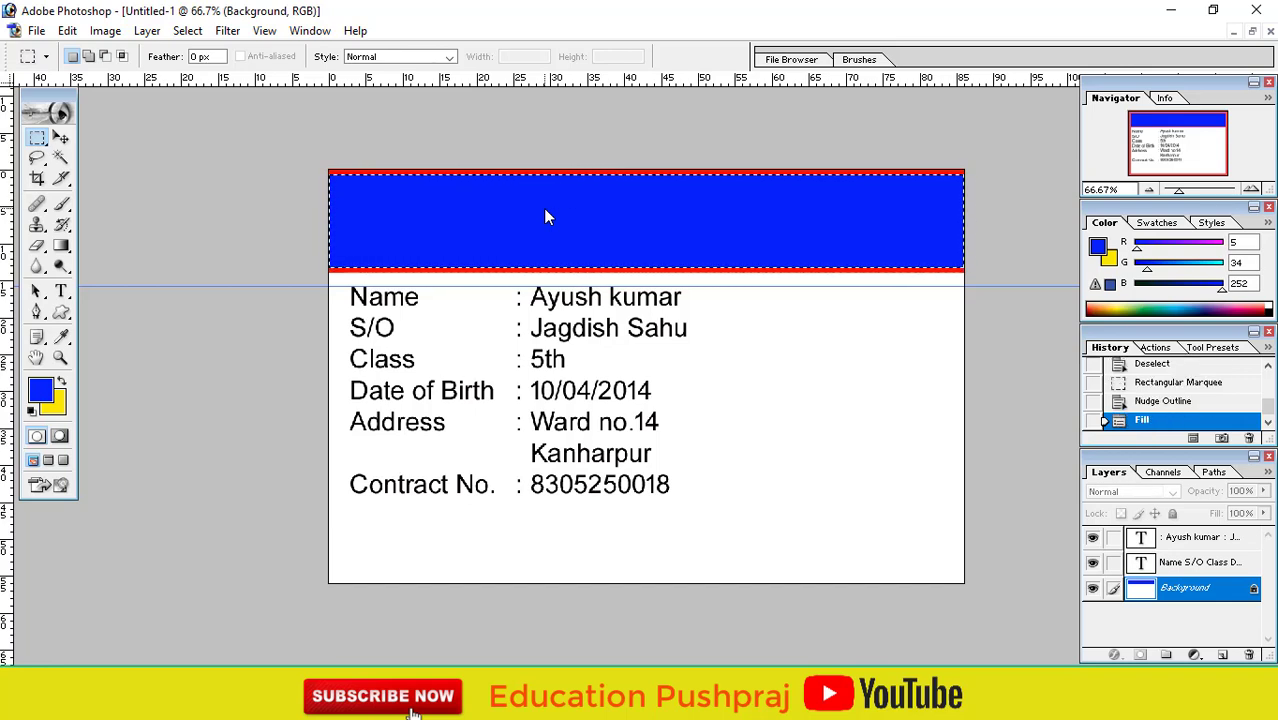
pyautogui.hotkey('ctrl', 'd')
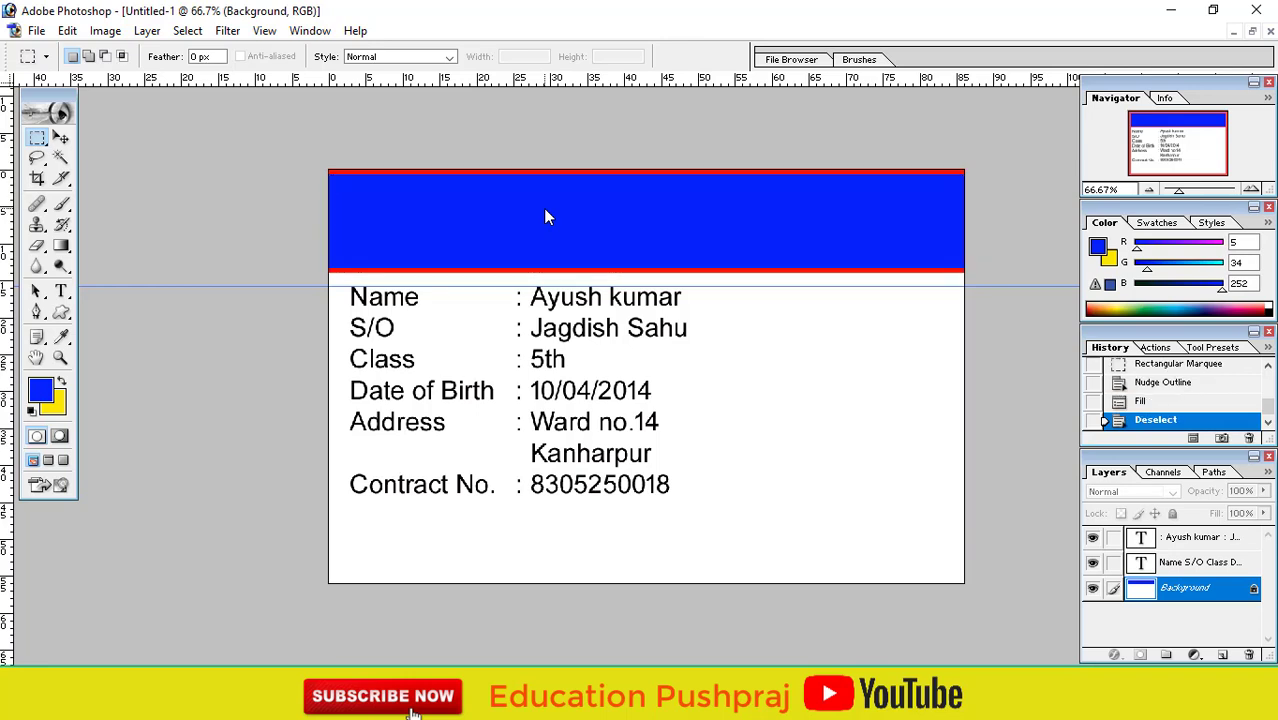
# Add the white title 'Govt. Primary School' across the blue header.
pyautogui.click(58, 293)
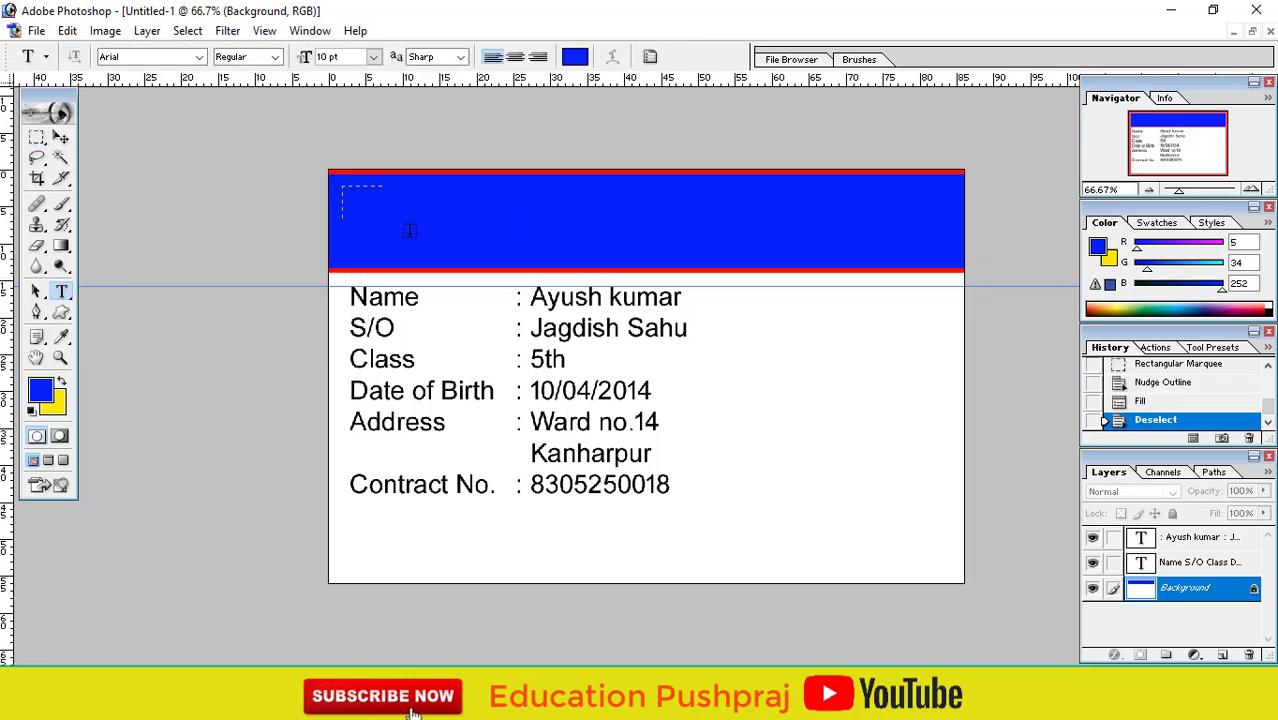
pyautogui.moveTo(409, 230); pyautogui.dragTo(930, 262)
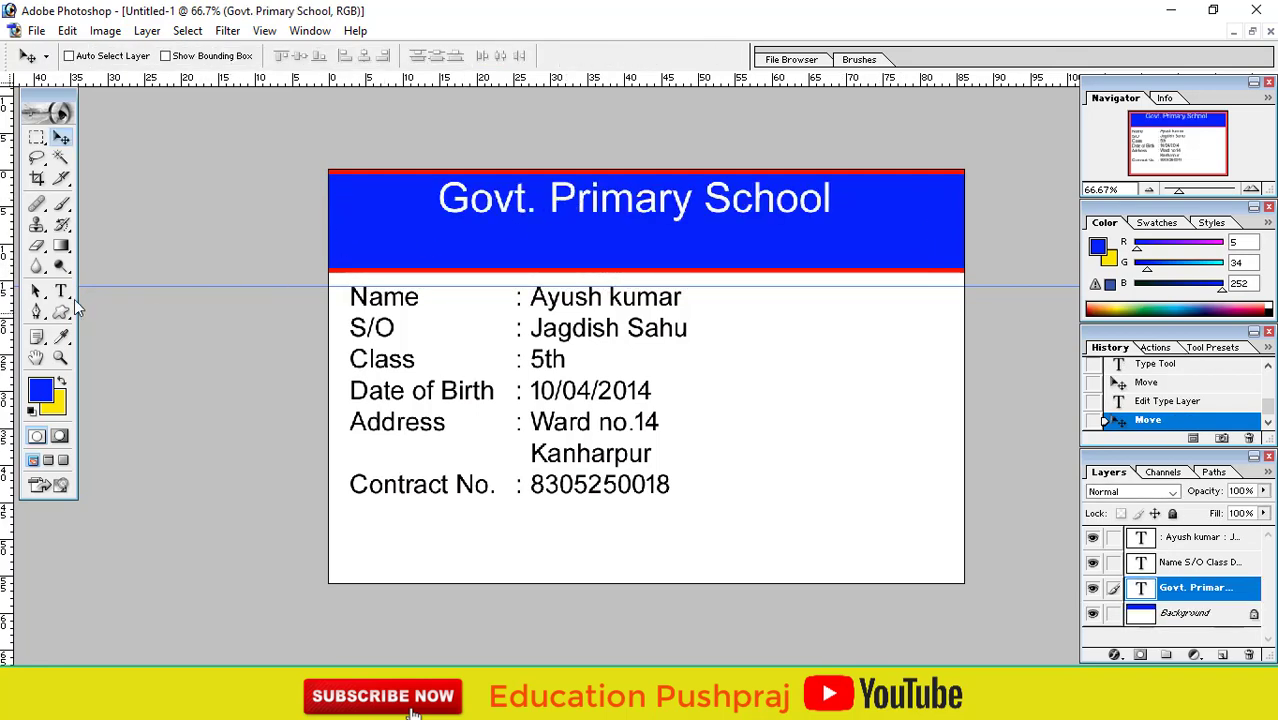
pyautogui.click(61, 292)
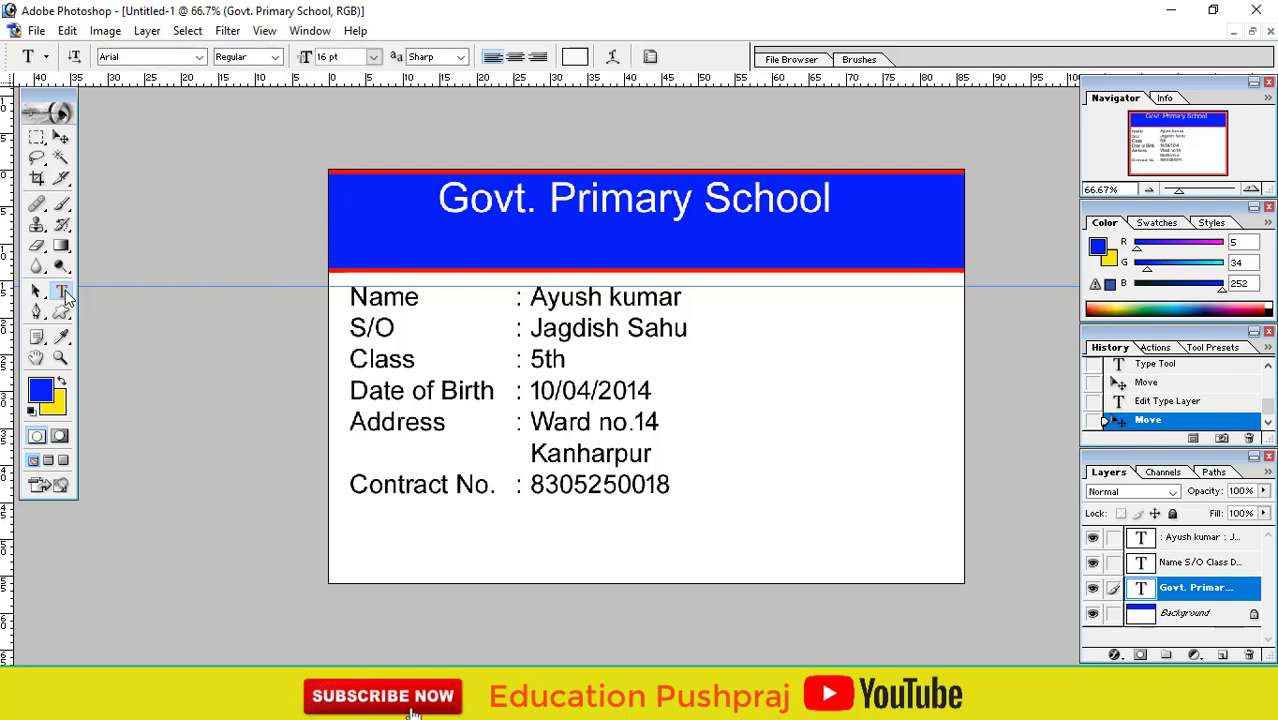
pyautogui.click(629, 172)
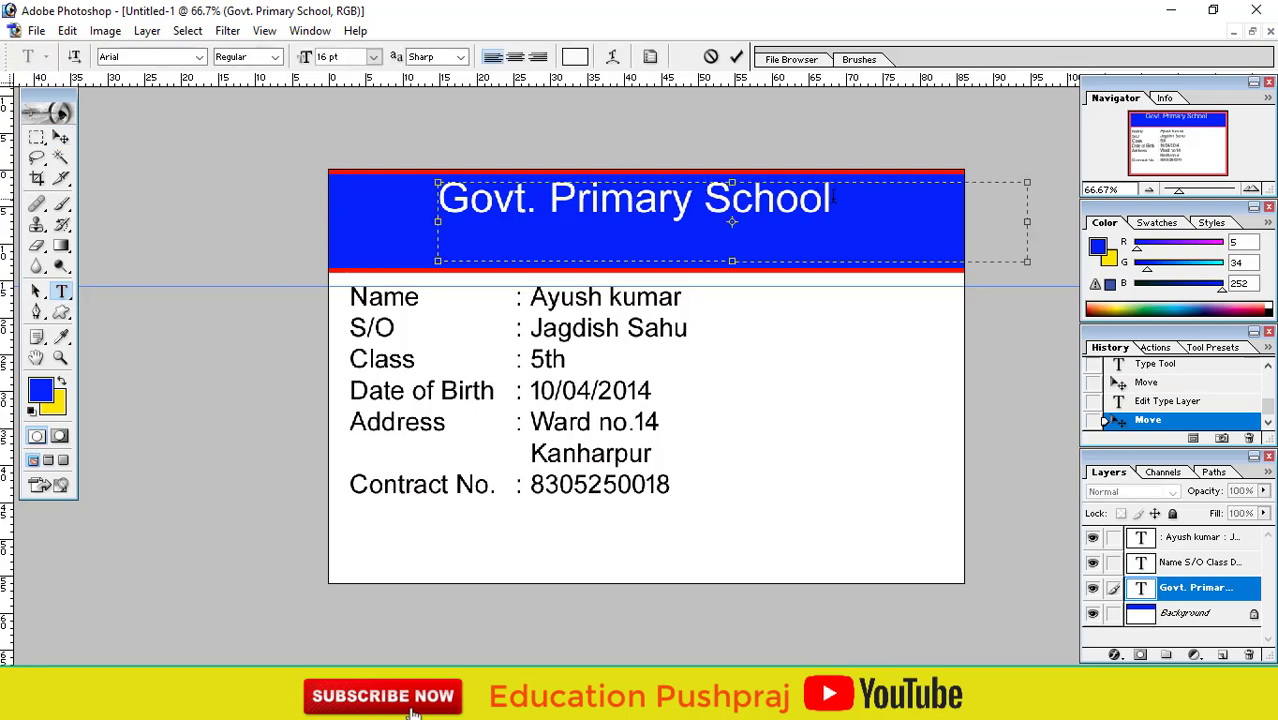
pyautogui.moveTo(834, 200); pyautogui.dragTo(379, 196)
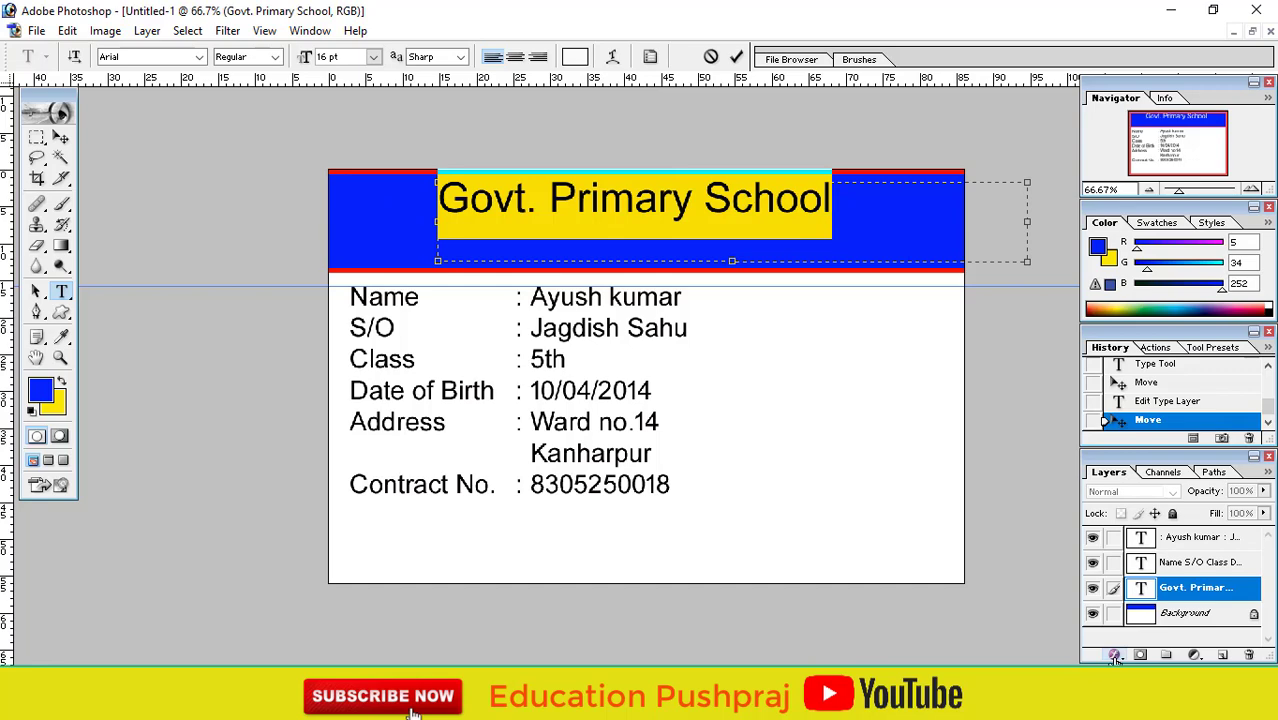
pyautogui.click(1115, 655)
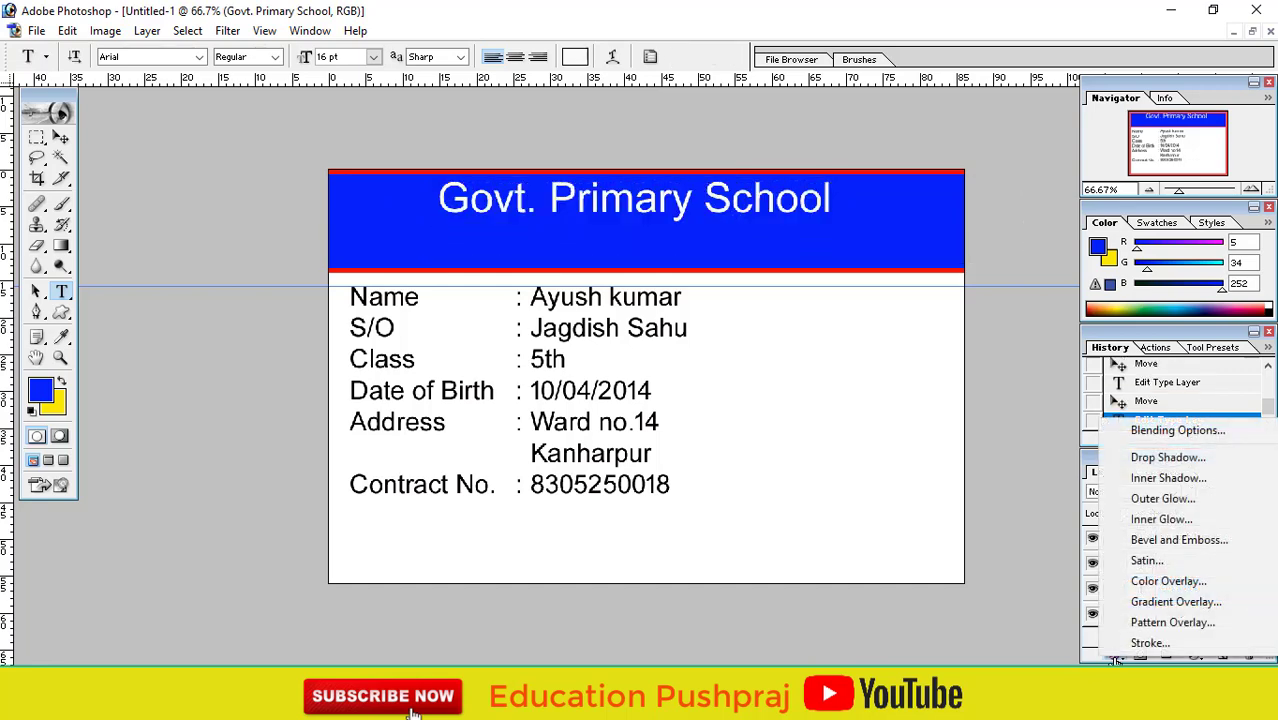
# Give the school title a white 1 px stroke outline.
pyautogui.click(1138, 646)
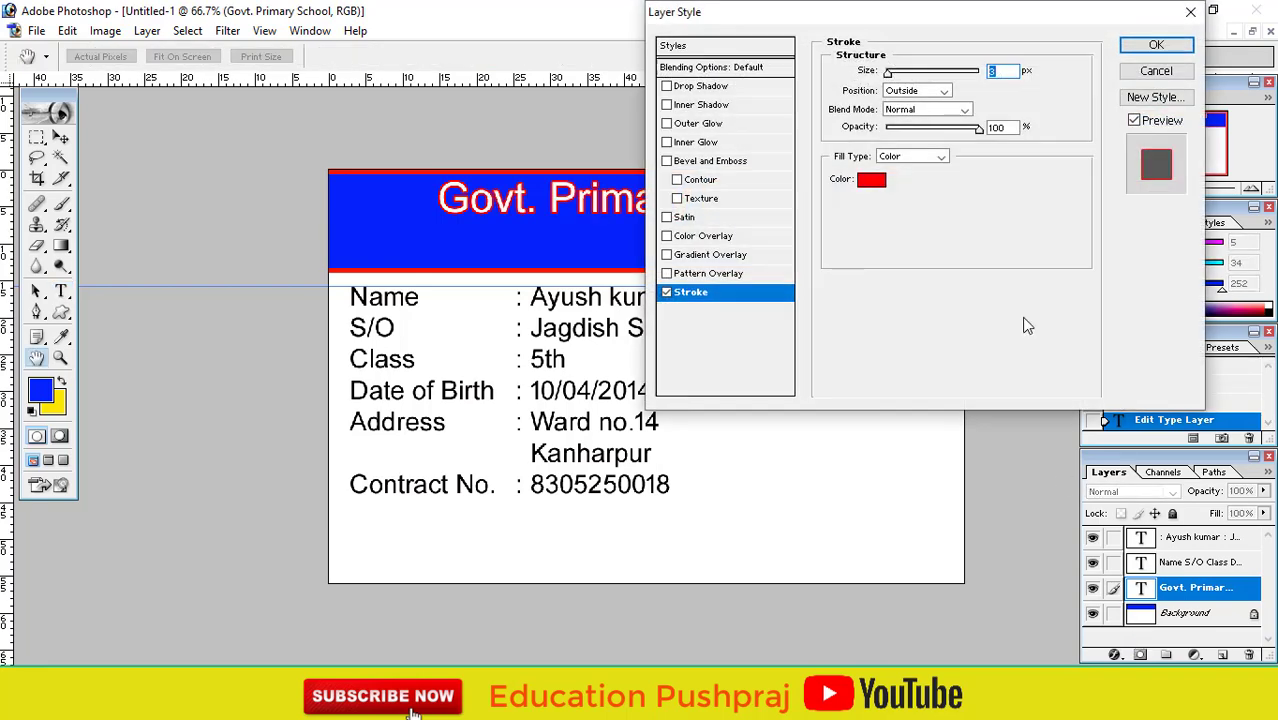
pyautogui.moveTo(963, 30); pyautogui.dragTo(405, 252)
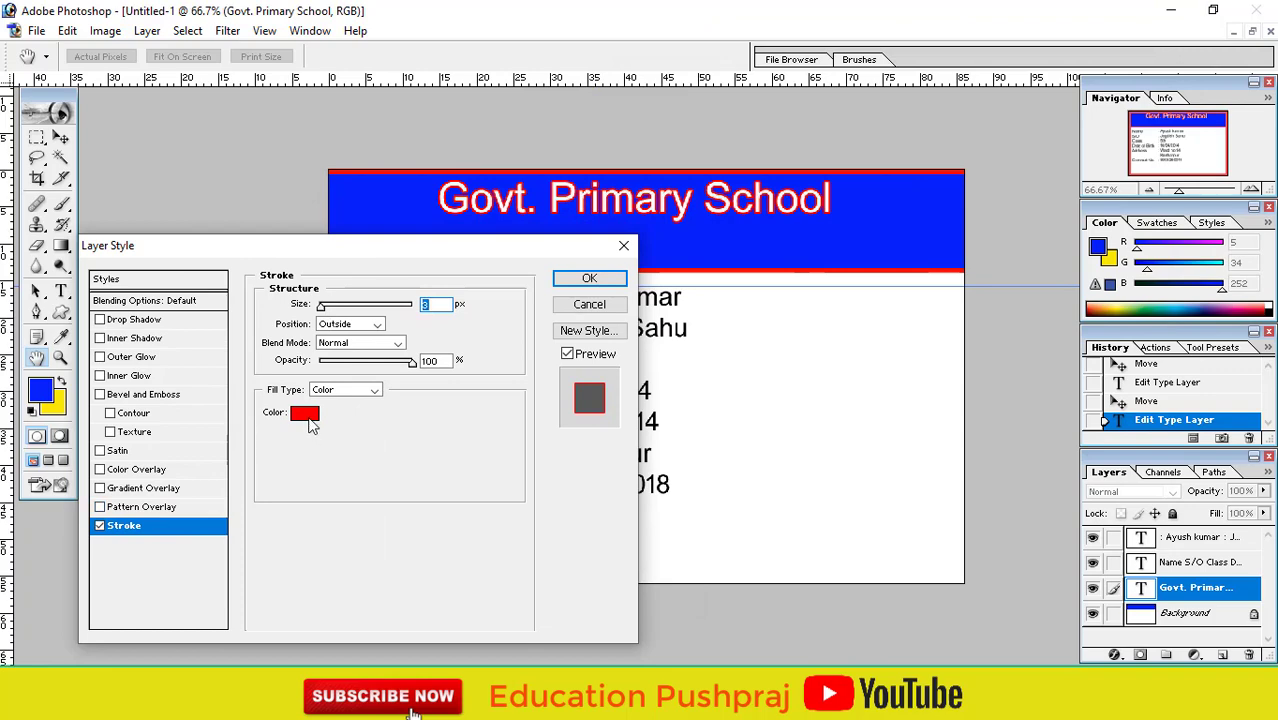
pyautogui.click(312, 418)
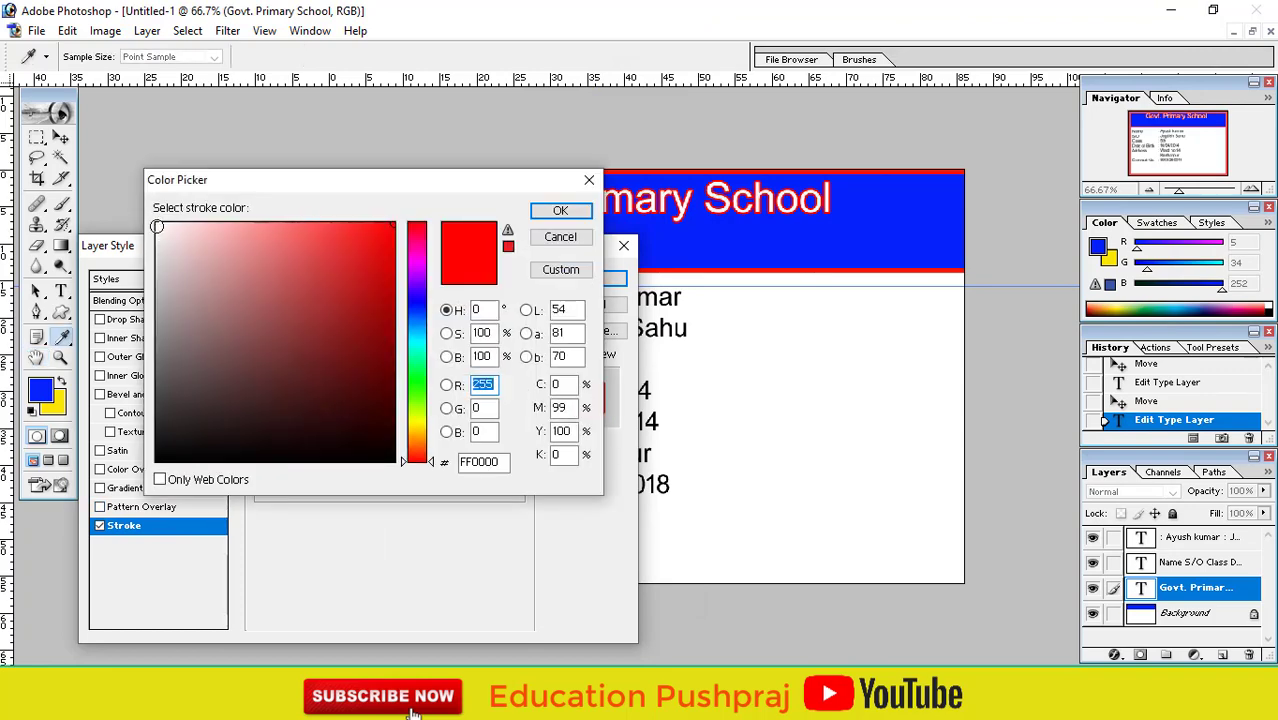
pyautogui.click(157, 226)
pyautogui.click(560, 211)
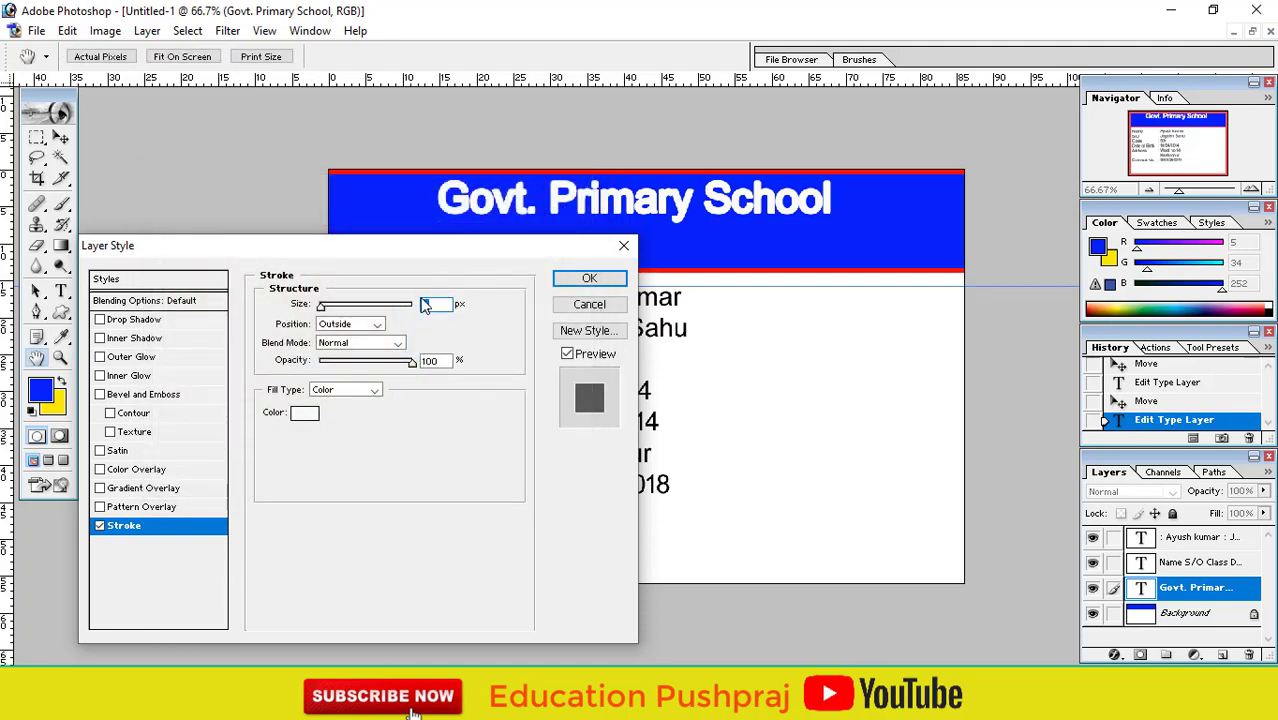
pyautogui.write('1')
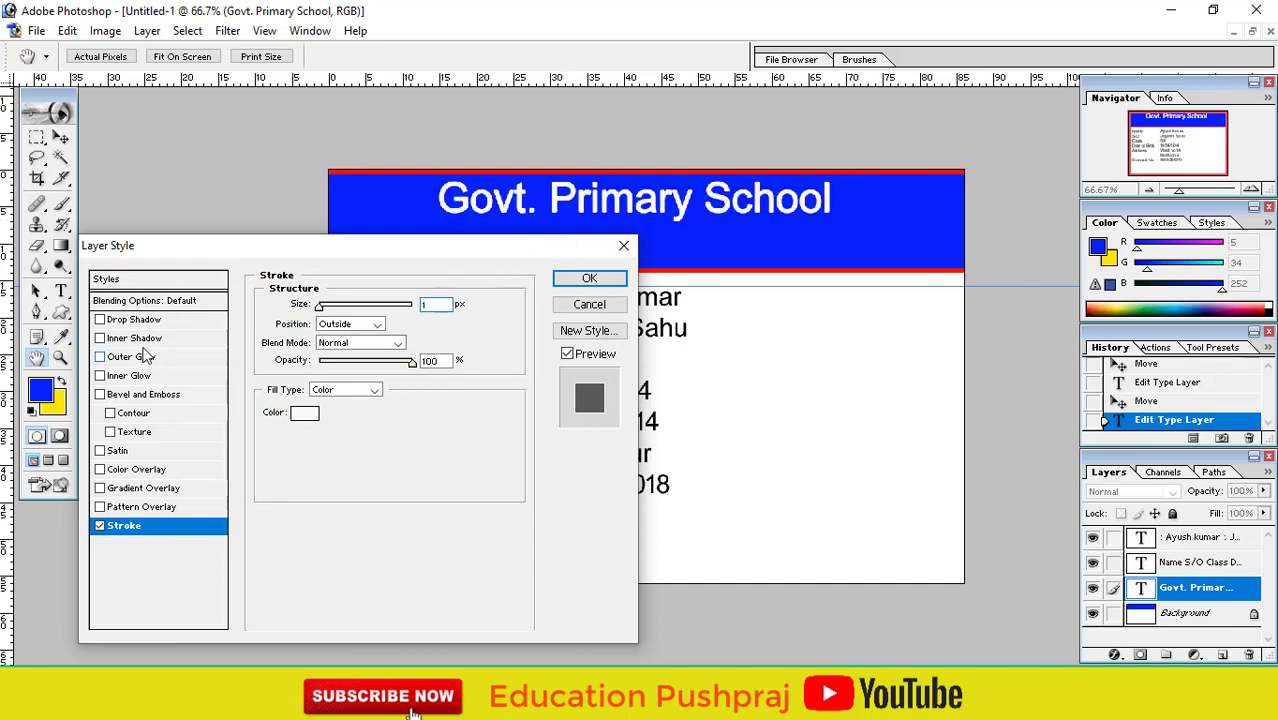
# Add a drop shadow to the title and apply the layer effects.
pyautogui.click(101, 340)
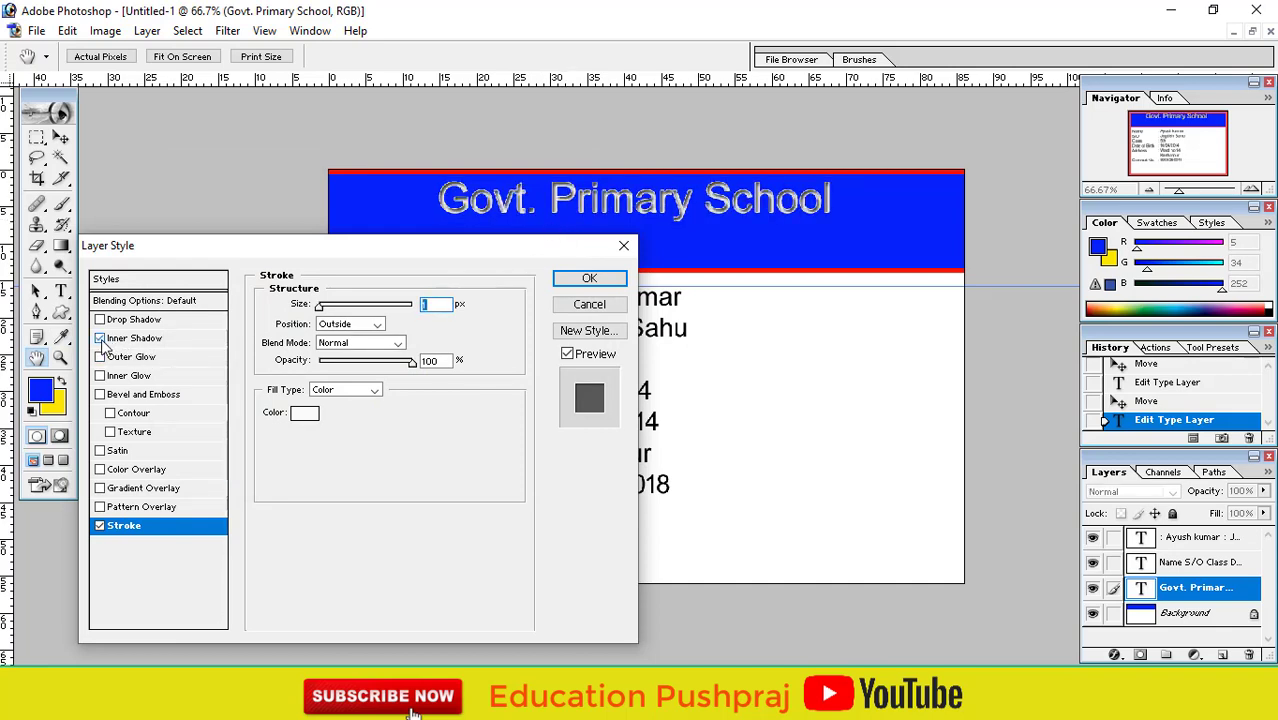
pyautogui.click(100, 320)
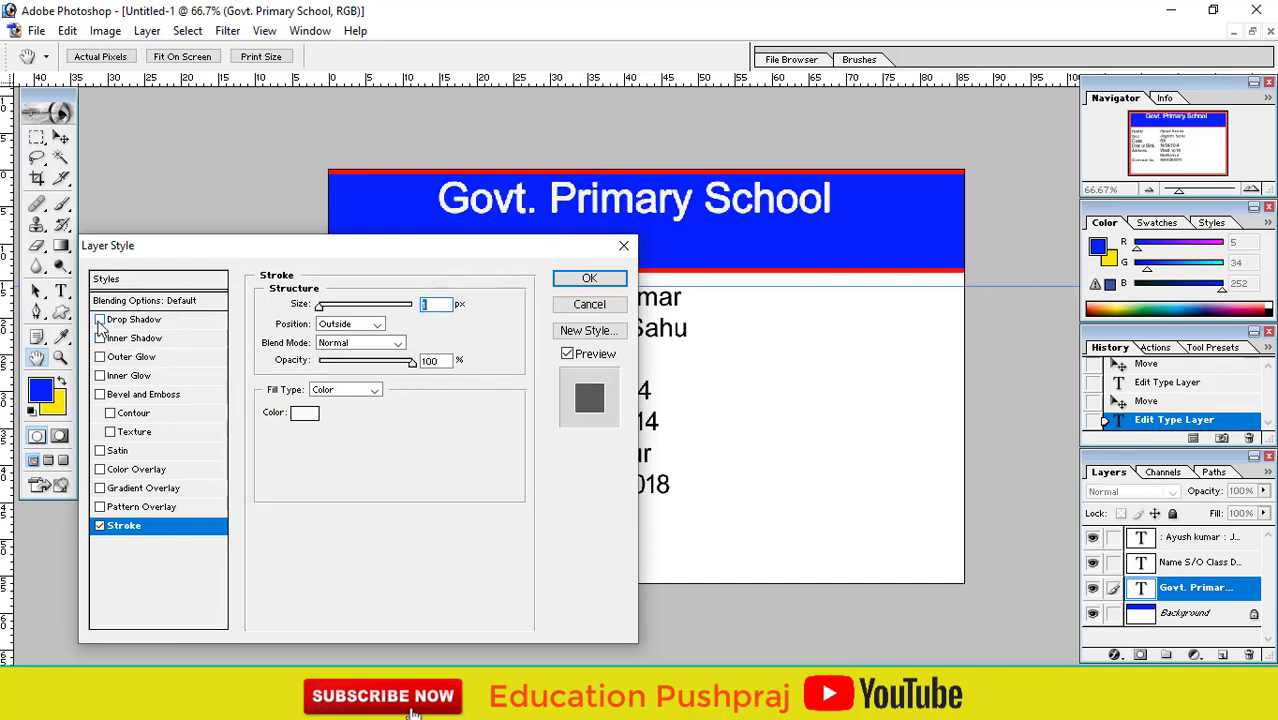
pyautogui.click(119, 322)
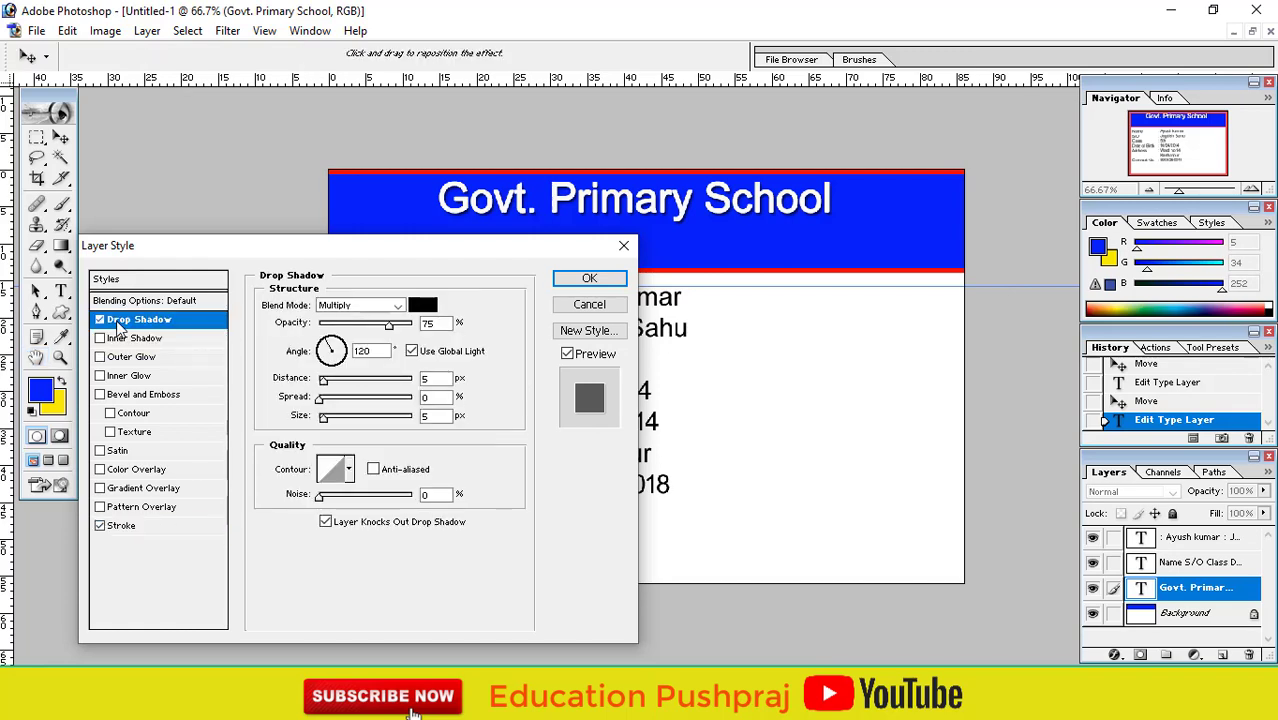
pyautogui.click(584, 279)
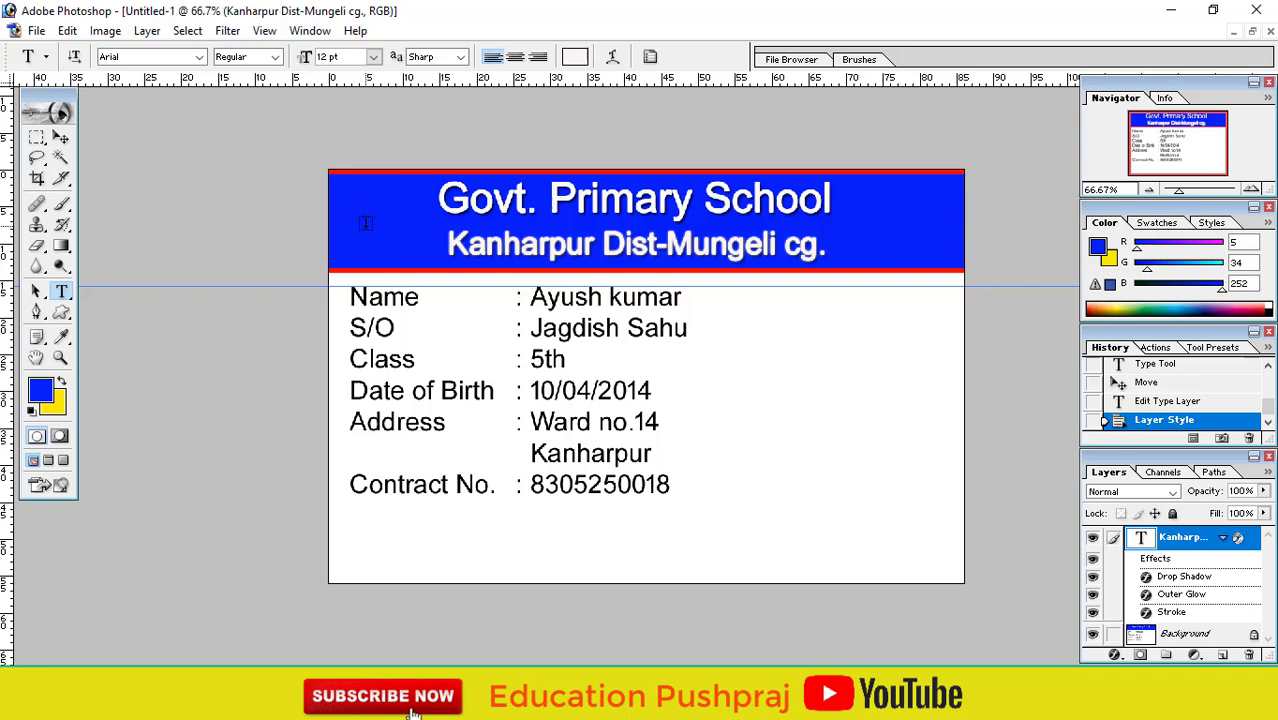
# Open the cglogo image from the Desktop as its own document.
pyautogui.click(1251, 33)
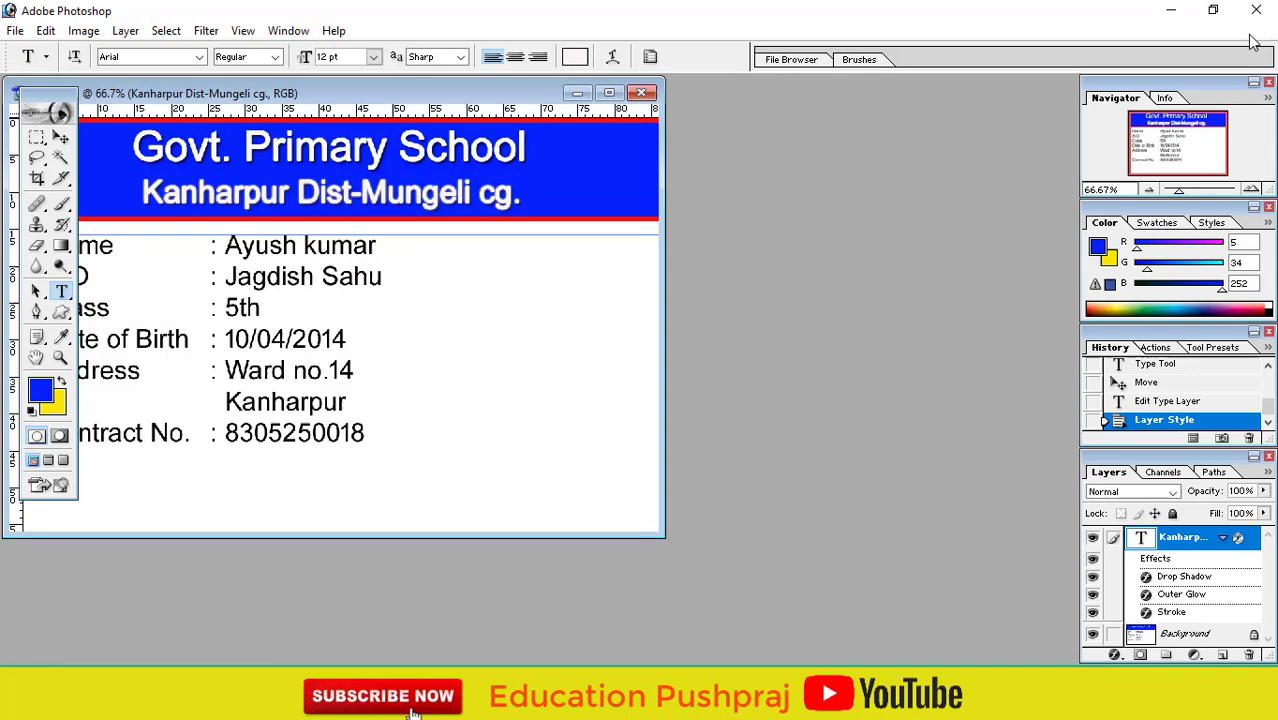
pyautogui.doubleClick(873, 212)
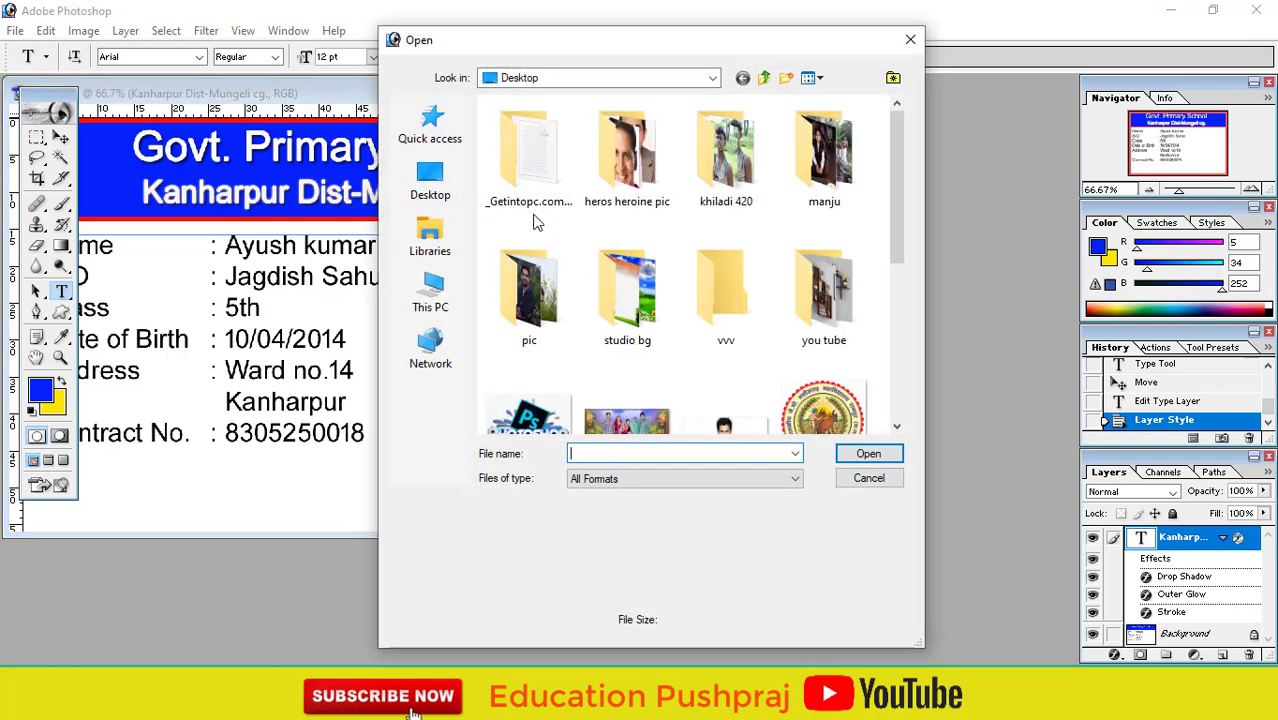
pyautogui.click(430, 182)
pyautogui.scroll(-3, 790, 215)
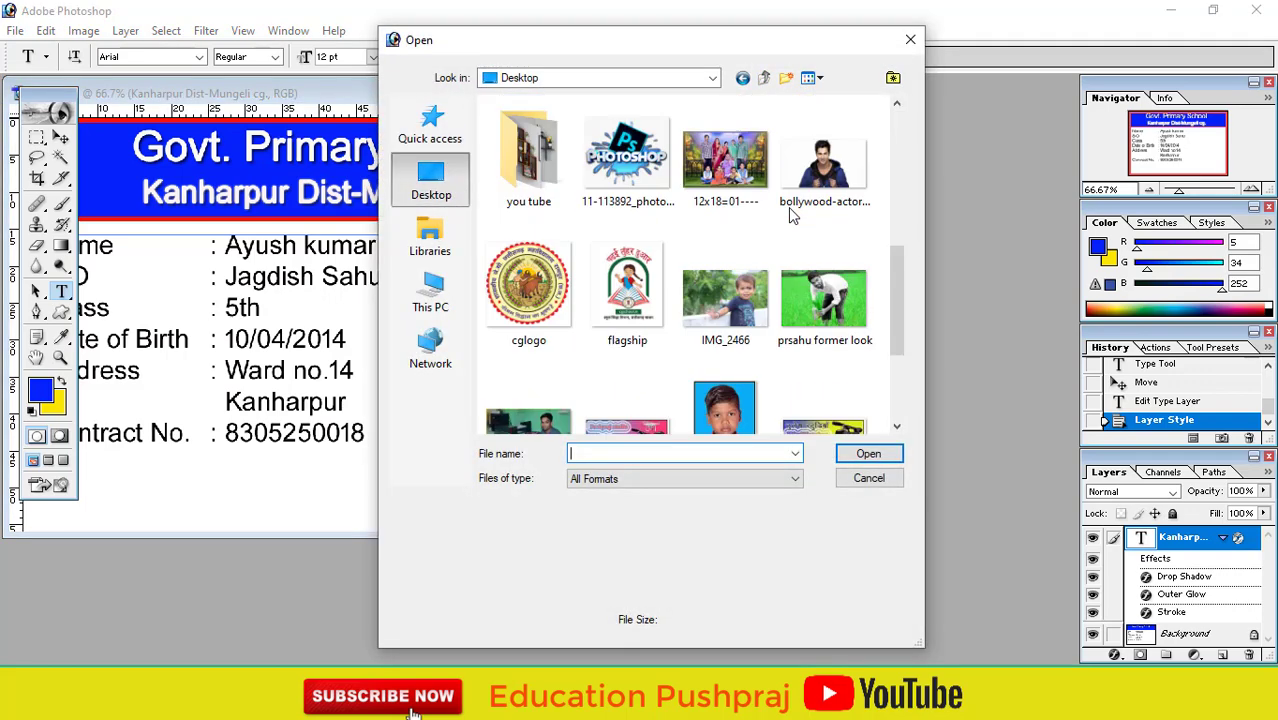
pyautogui.click(547, 281)
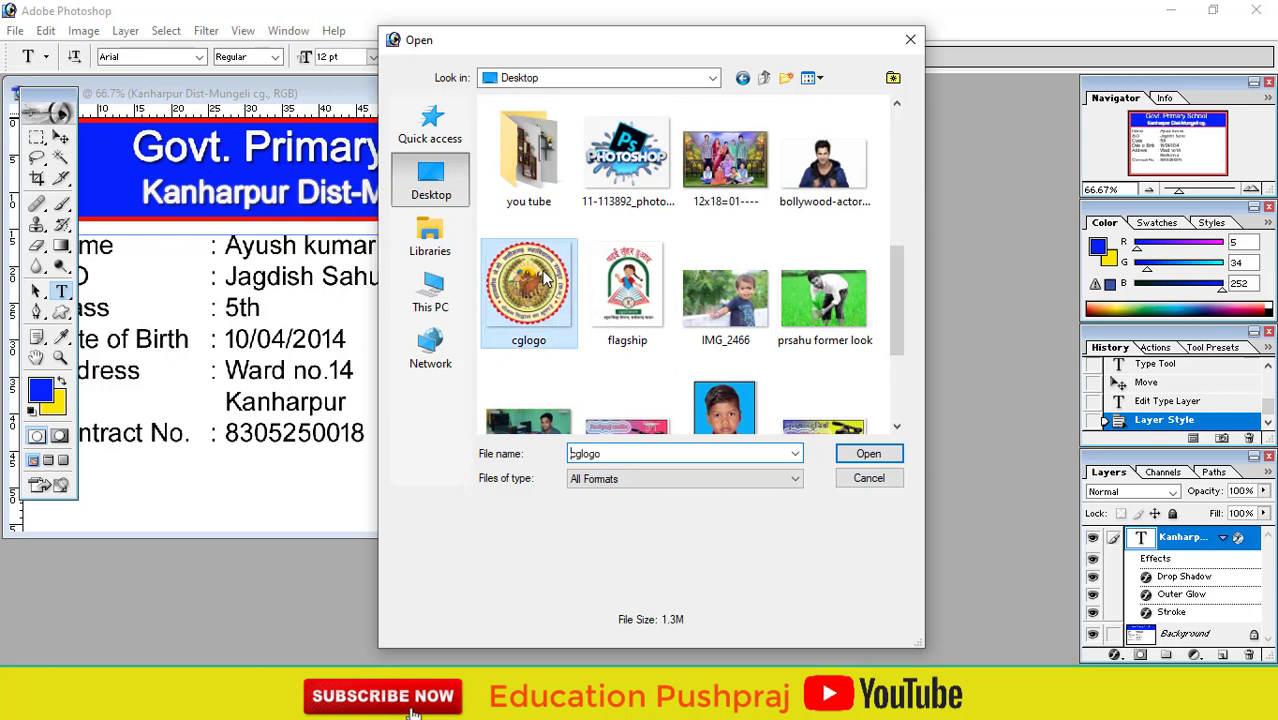
pyautogui.moveTo(529, 284)
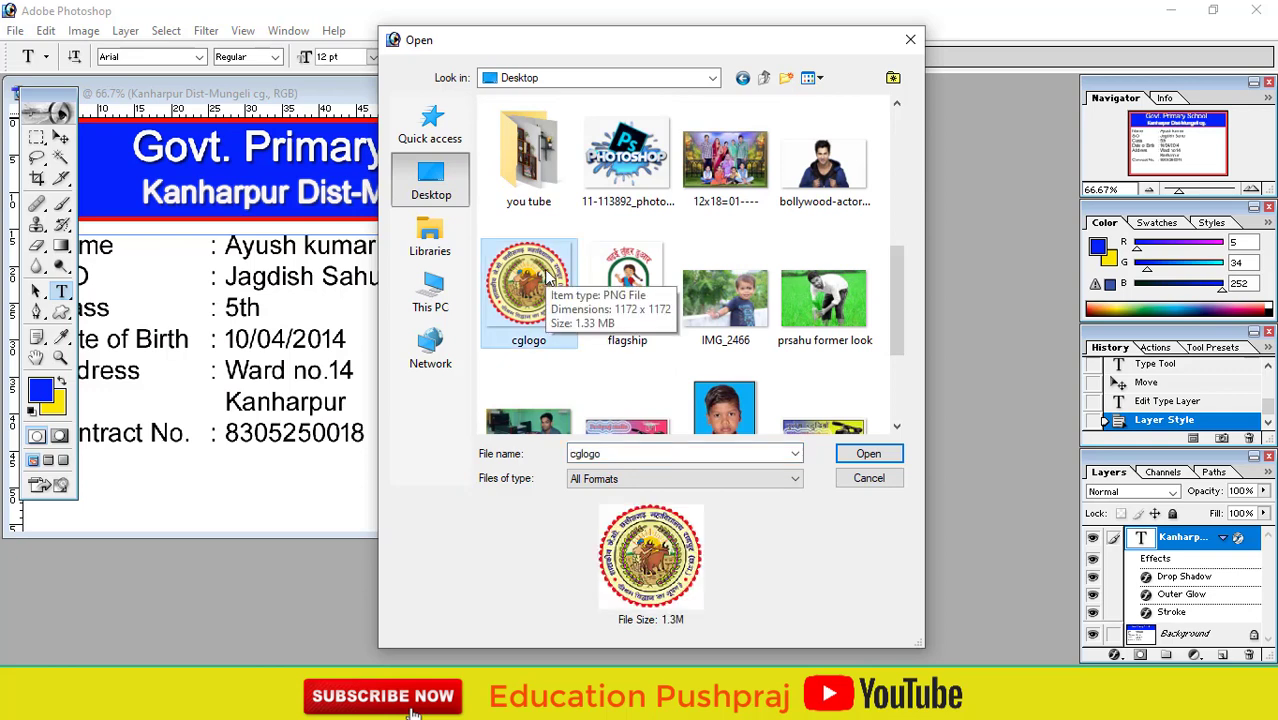
pyautogui.press('Return')
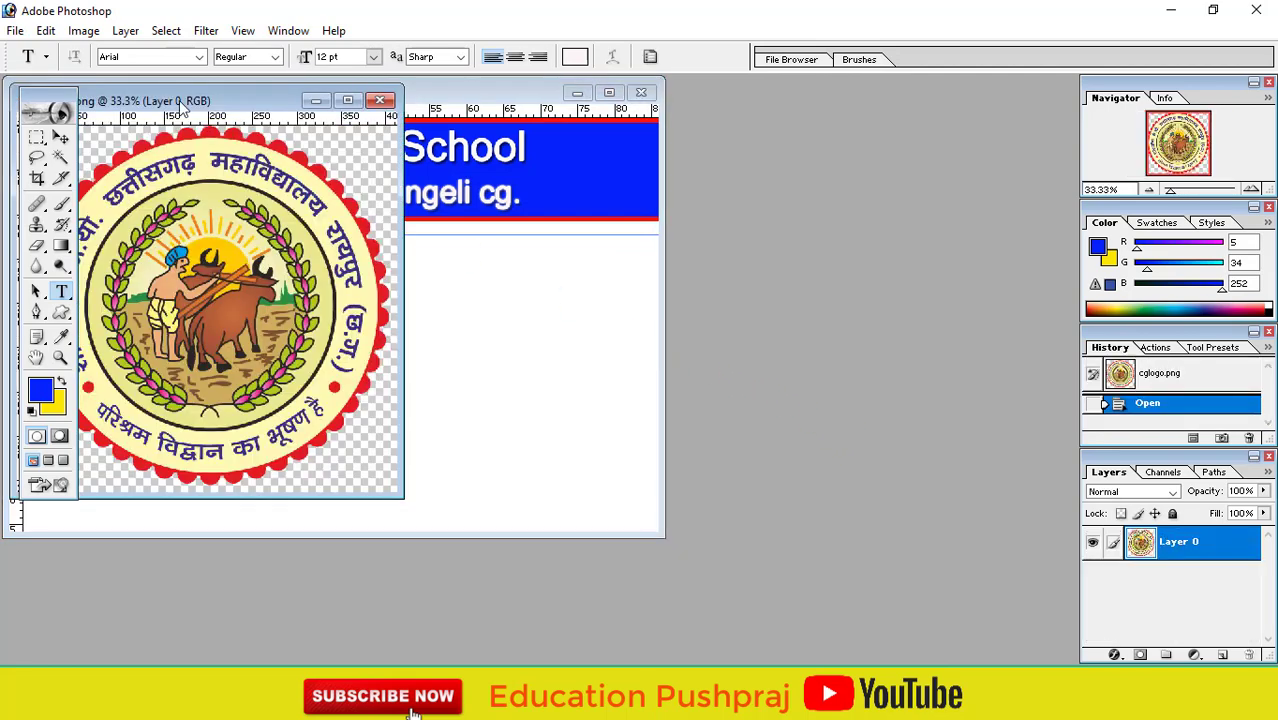
# Copy the cglogo emblem onto the ID card and close the cglogo document.
pyautogui.moveTo(183, 106); pyautogui.dragTo(850, 120)
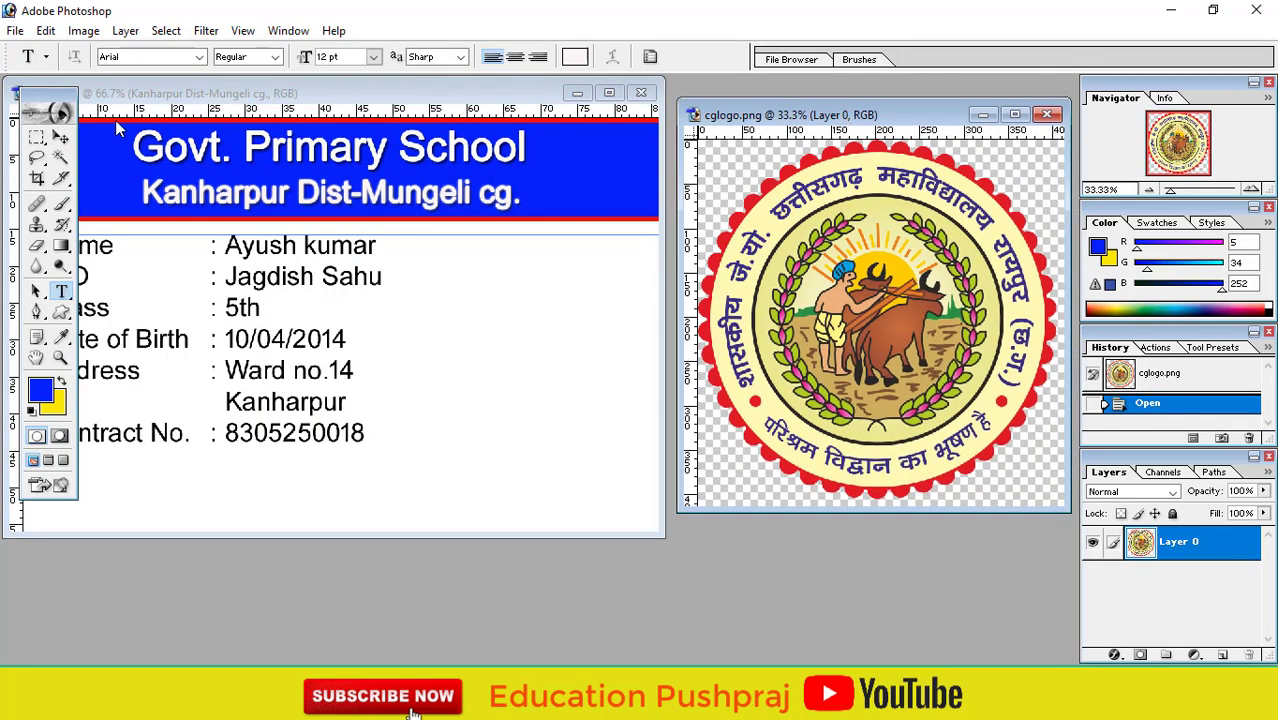
pyautogui.click(61, 139)
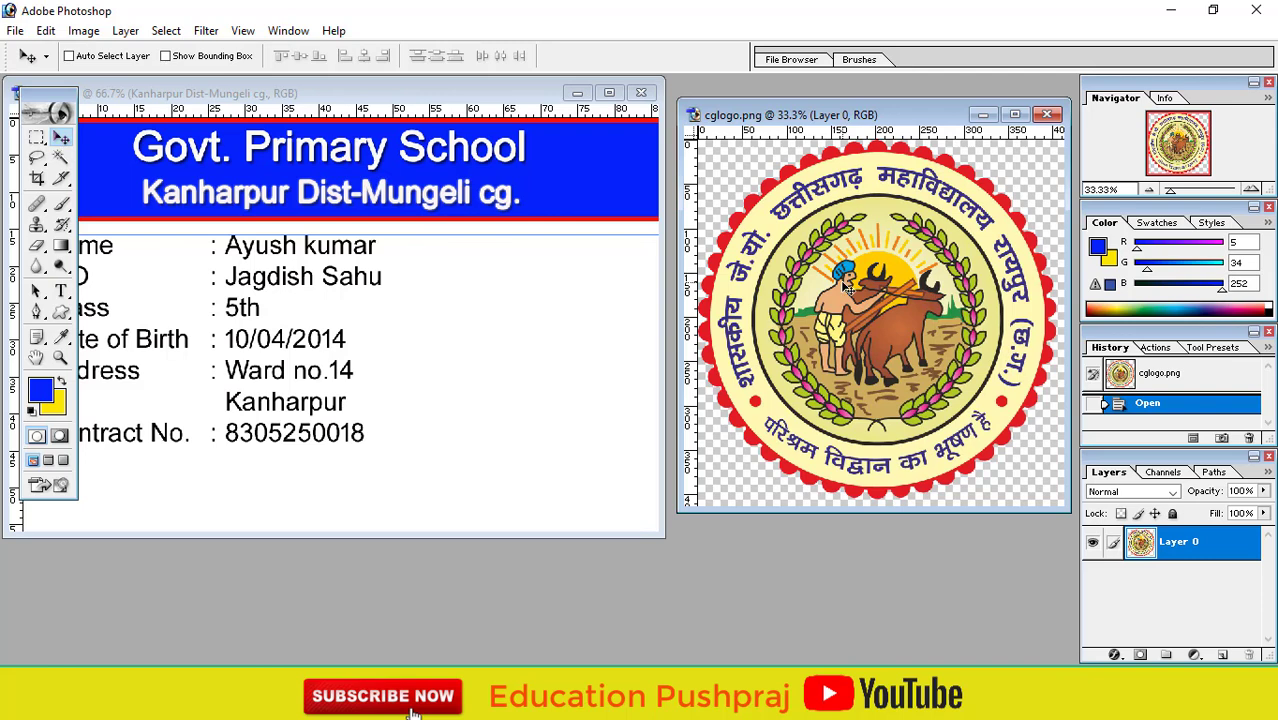
pyautogui.moveTo(846, 285); pyautogui.dragTo(309, 183)
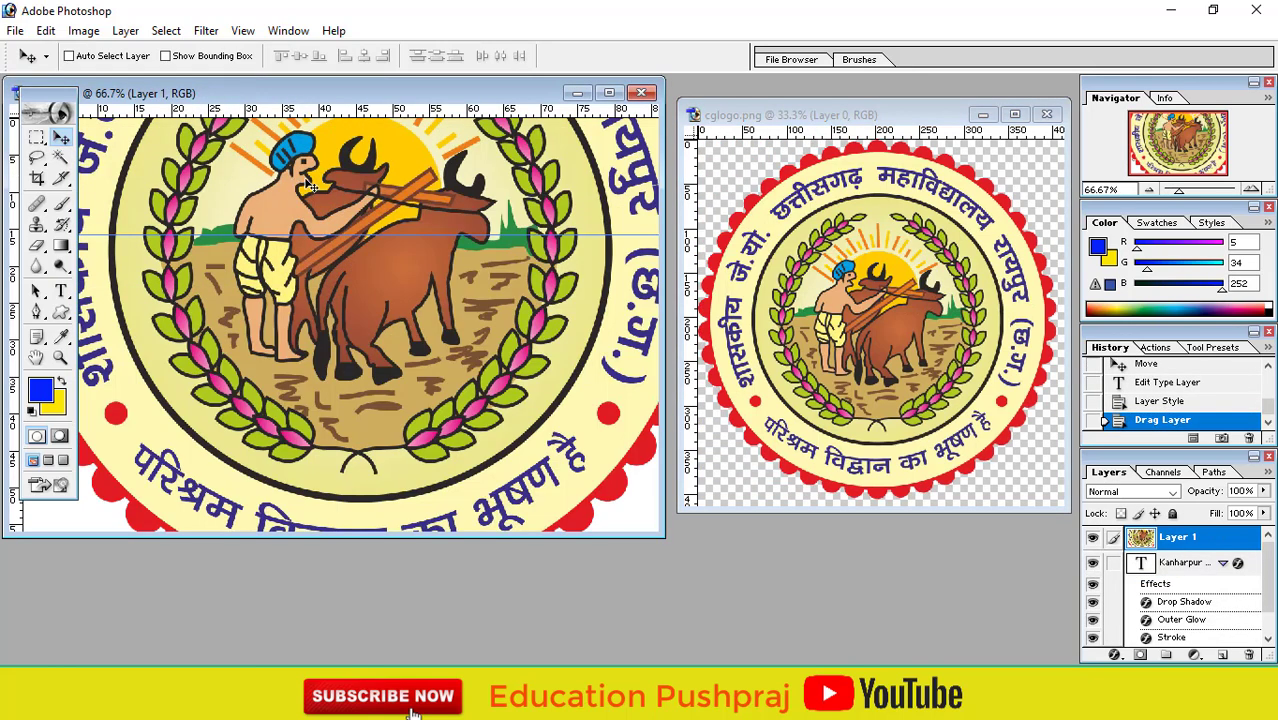
pyautogui.click(1050, 116)
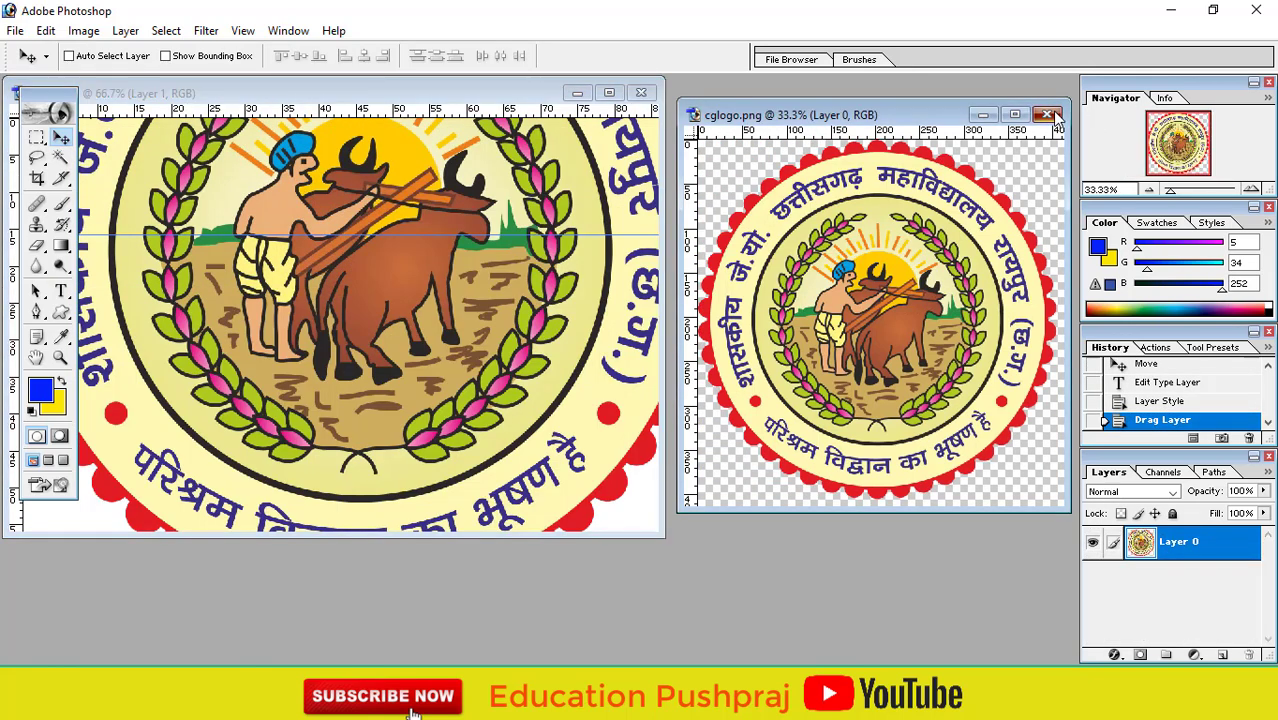
pyautogui.click(1050, 116)
pyautogui.click(609, 92)
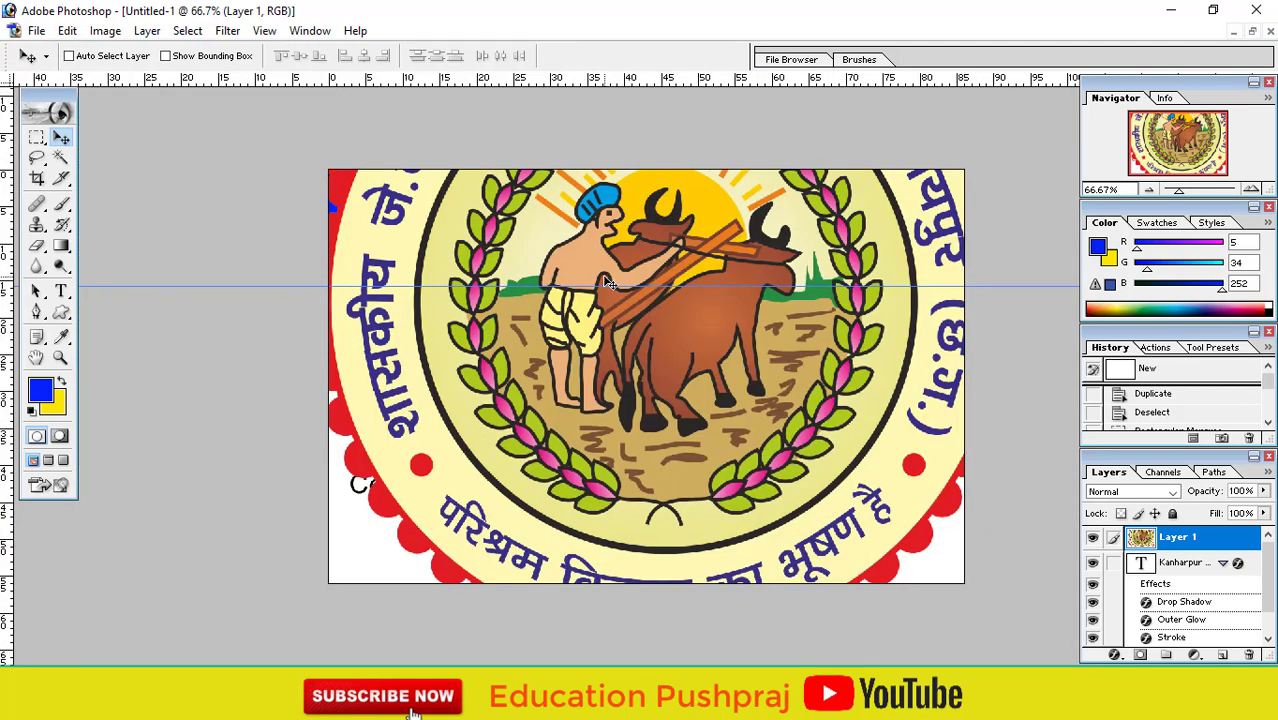
# Scale the emblem down and place it at the left end of the blue header.
pyautogui.hotkey('ctrl', 't')
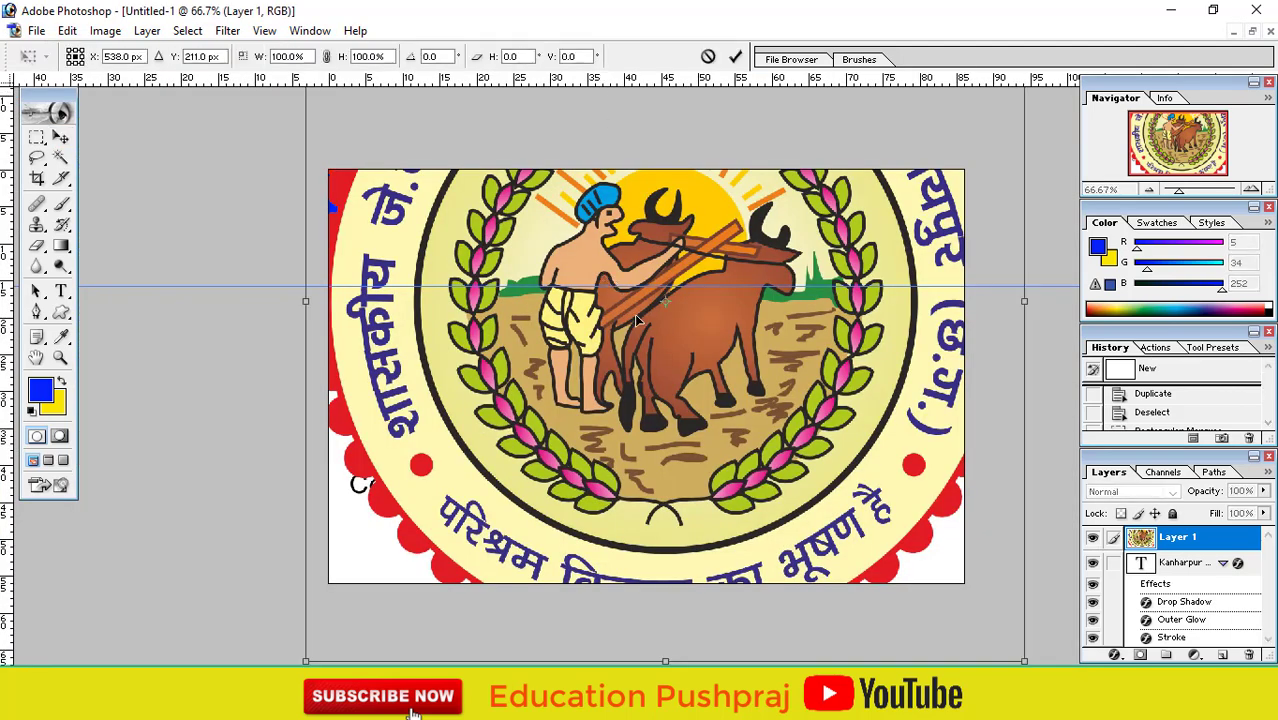
pyautogui.scroll(-1, 640, 310)
pyautogui.scroll(-1, 660, 290)
pyautogui.scroll(-2, 700, 260)
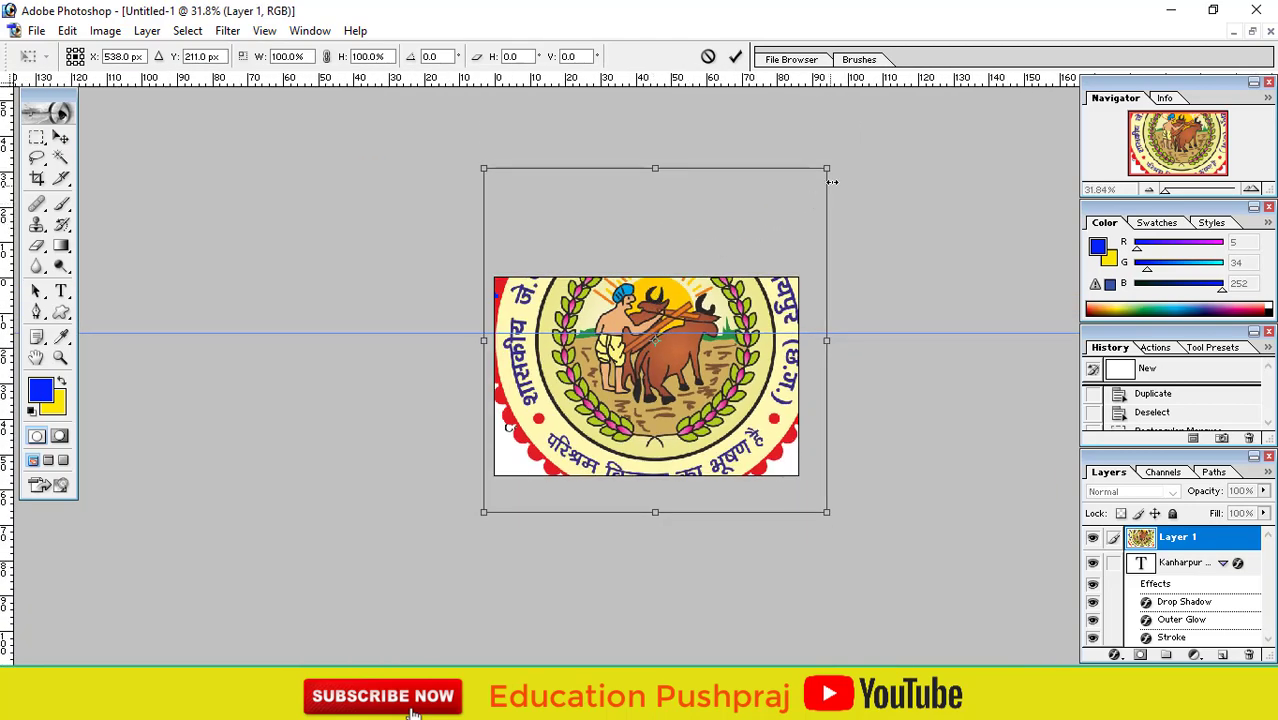
pyautogui.moveTo(831, 182)
pyautogui.mouseDown()
pyautogui.moveTo(569, 418)
pyautogui.moveTo(534, 282)
pyautogui.moveTo(547, 297)
pyautogui.mouseUp()
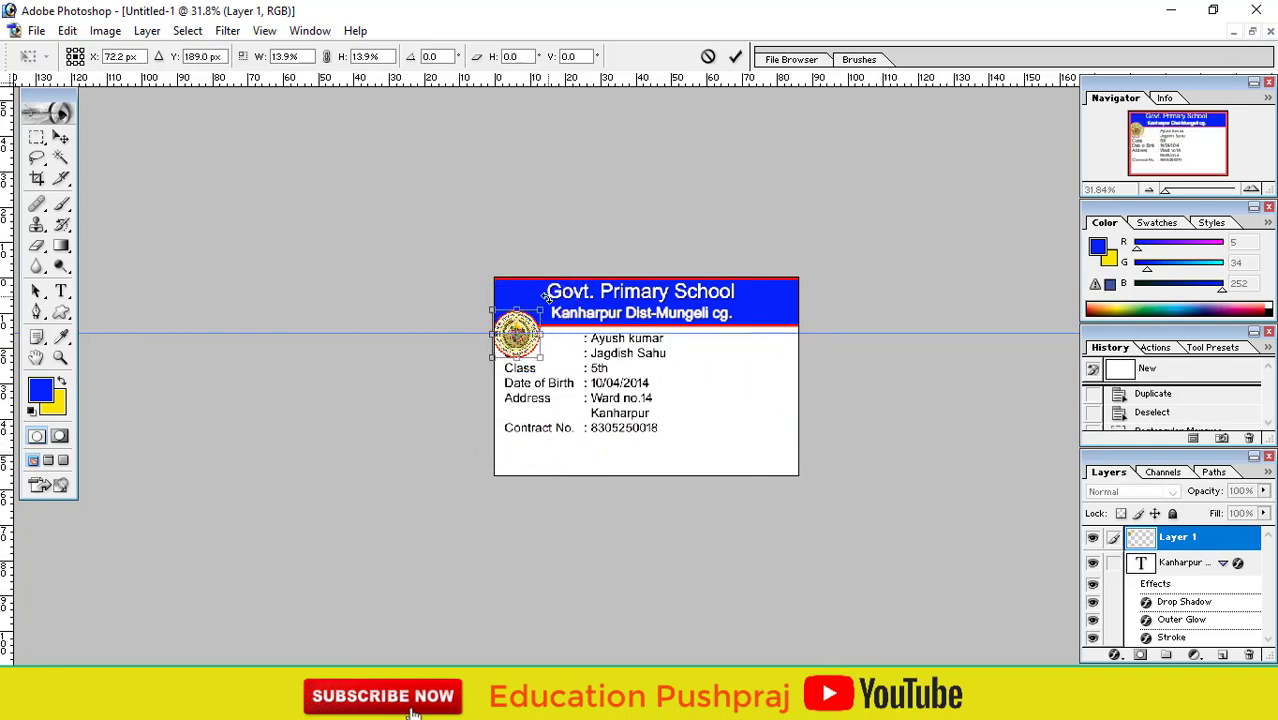
pyautogui.hotkey('ctrl', '+')
pyautogui.hotkey('ctrl', '+')
pyautogui.hotkey('ctrl', '+')
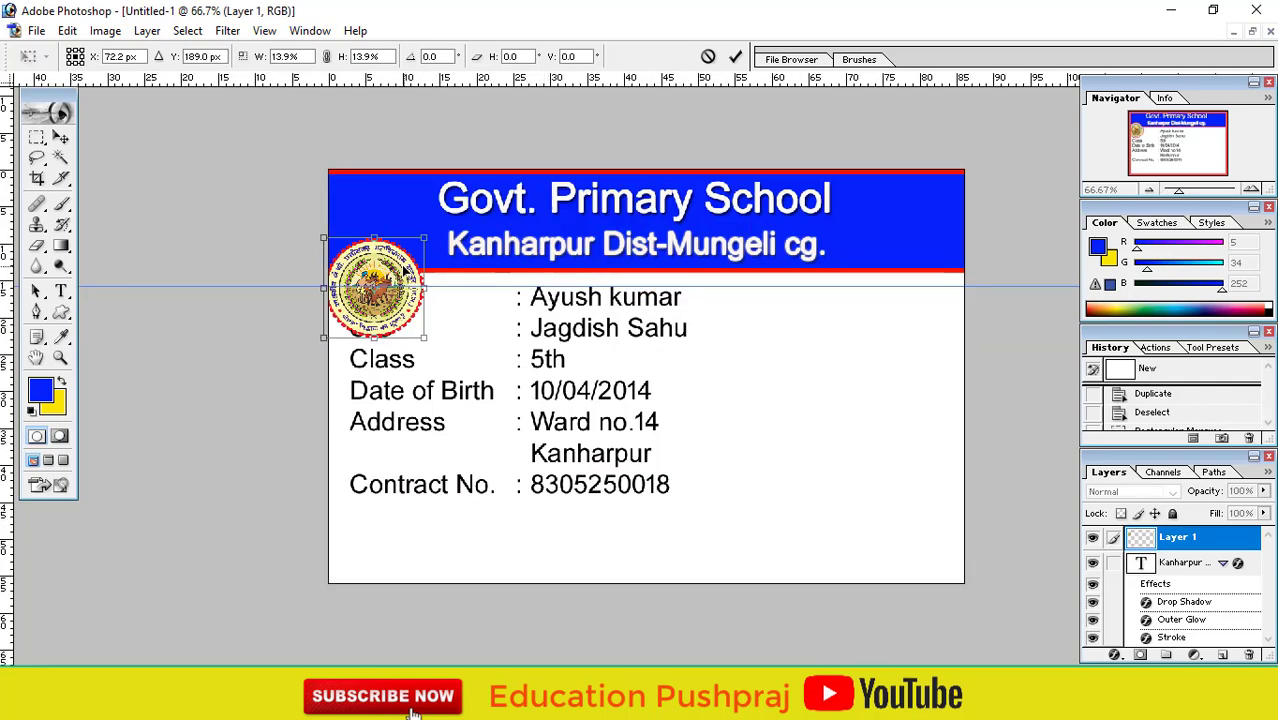
pyautogui.moveTo(406, 270); pyautogui.dragTo(413, 207)
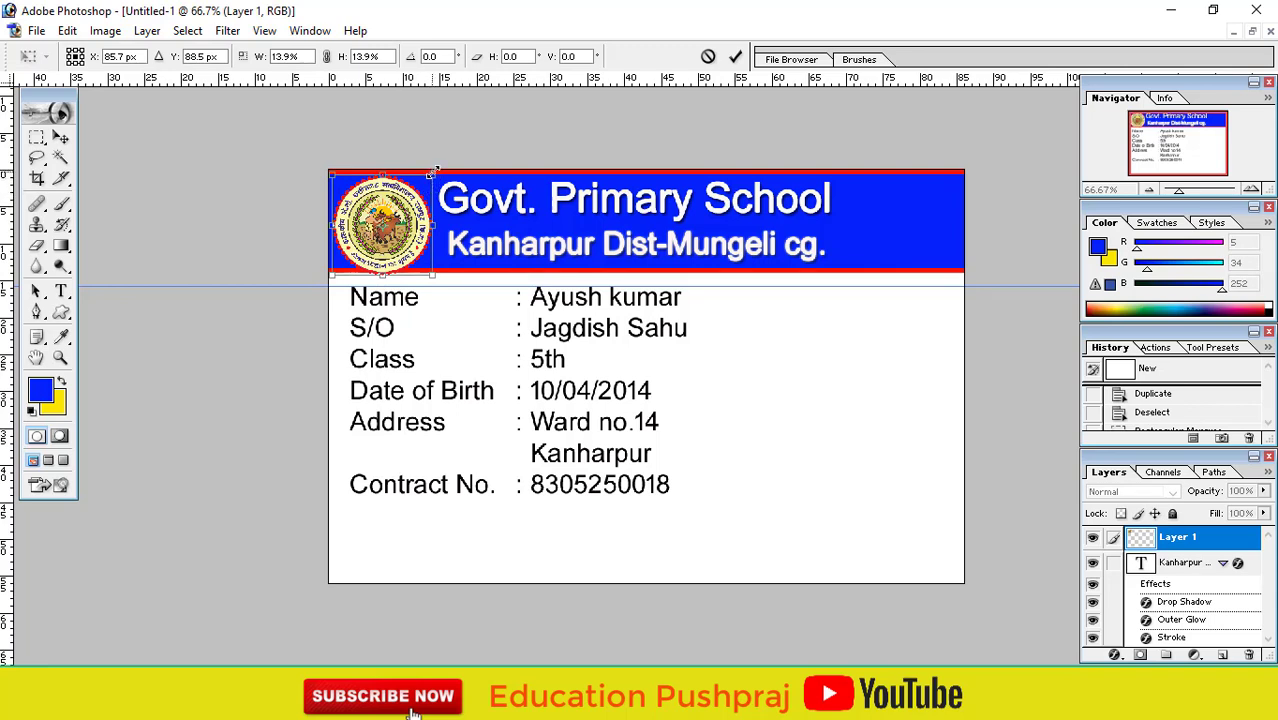
pyautogui.moveTo(433, 172); pyautogui.dragTo(420, 185)
pyautogui.moveTo(363, 231); pyautogui.dragTo(358, 222)
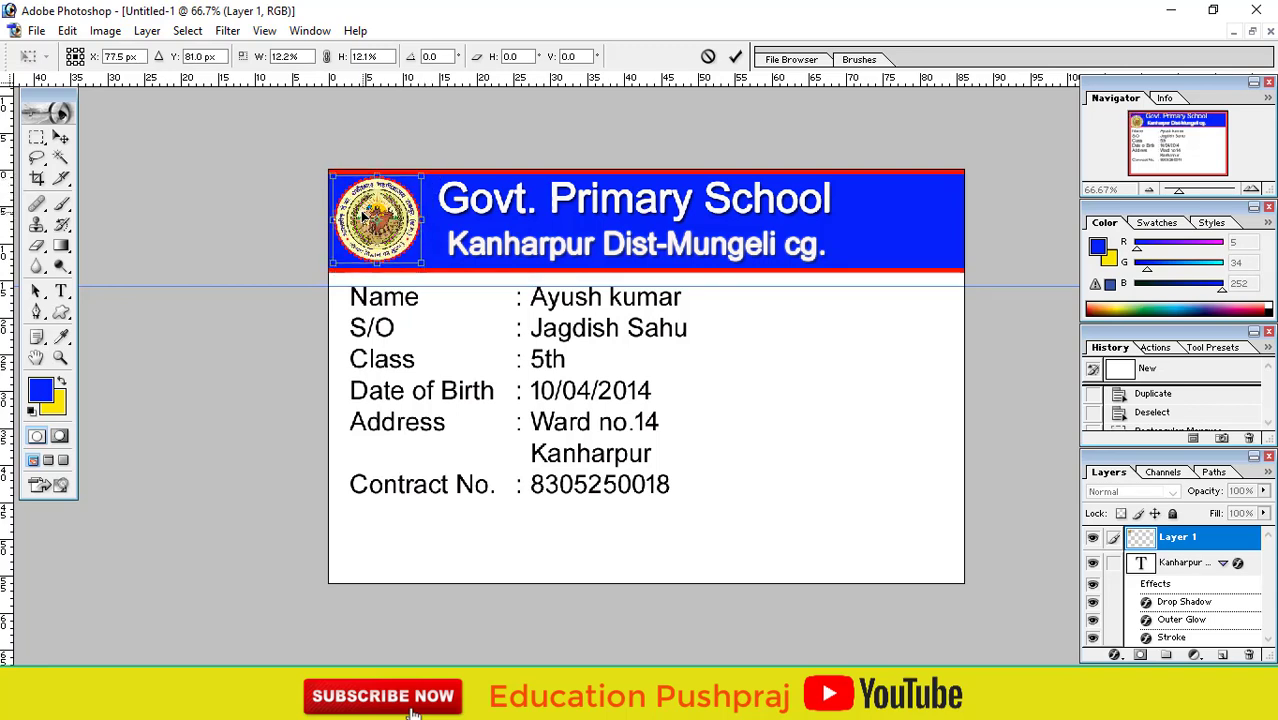
pyautogui.moveTo(415, 266); pyautogui.dragTo(422, 267)
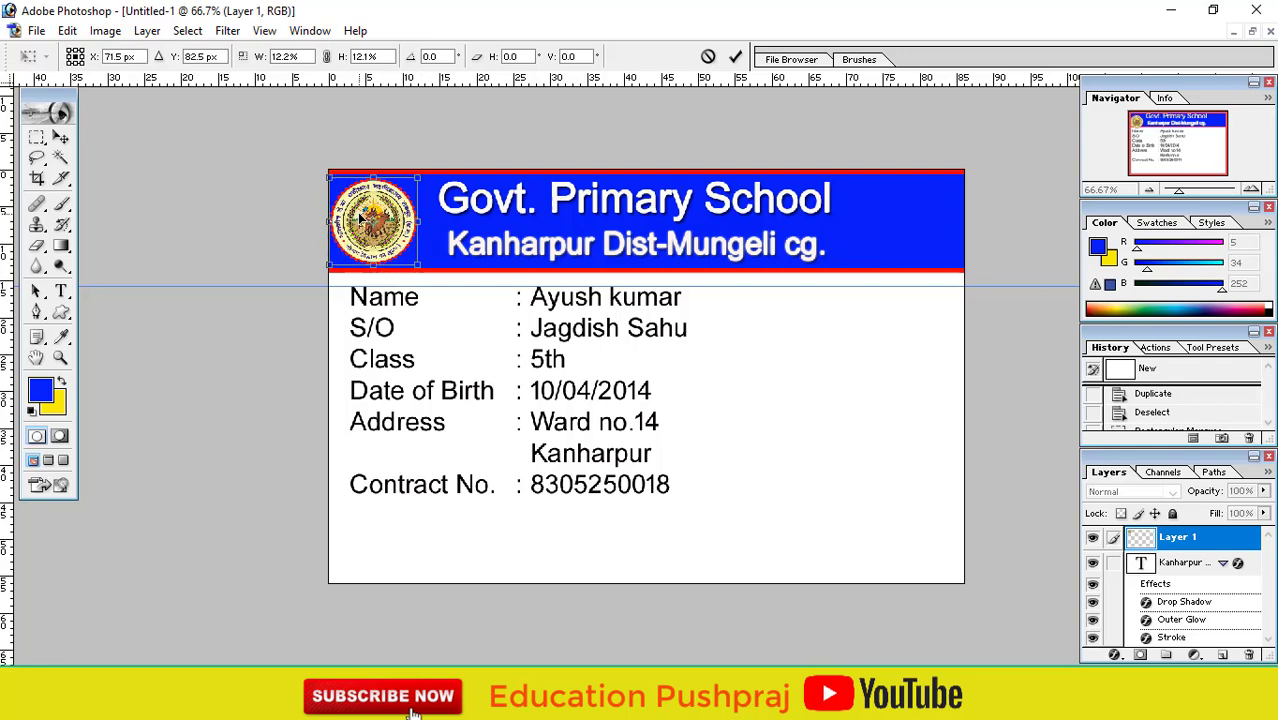
pyautogui.click(61, 139)
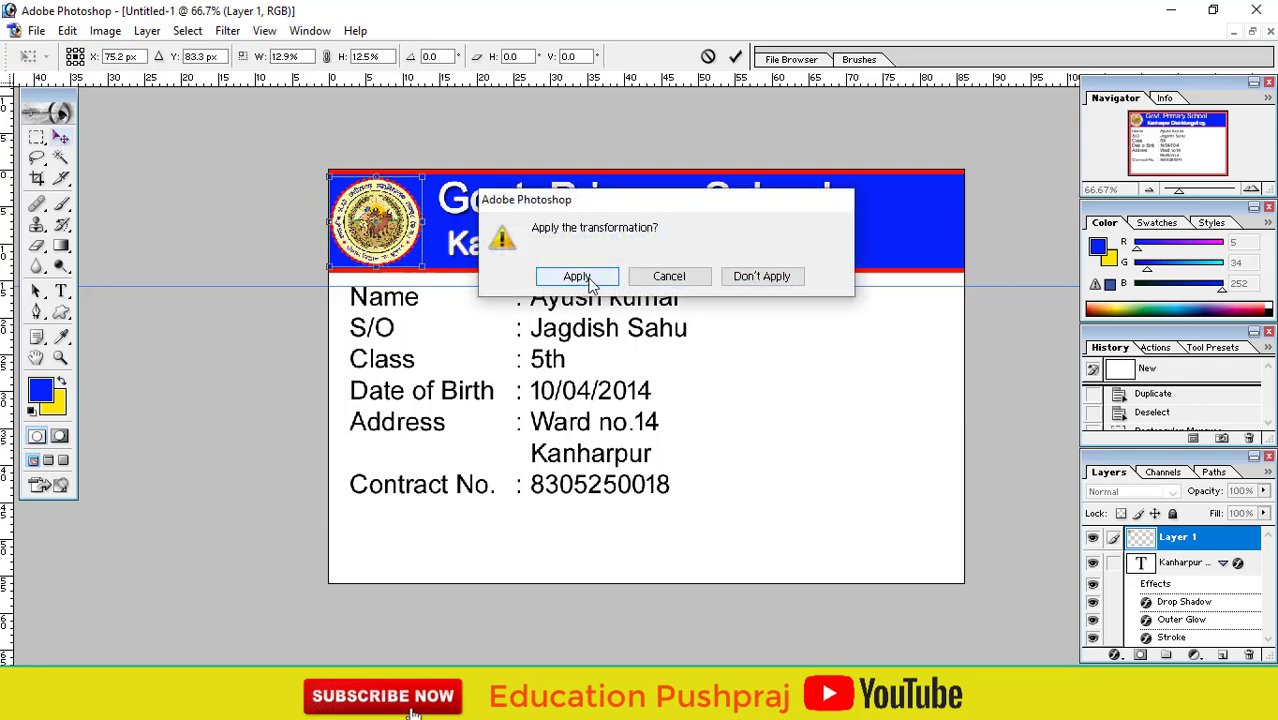
pyautogui.click(577, 276)
pyautogui.moveTo(376, 219); pyautogui.dragTo(381, 220)
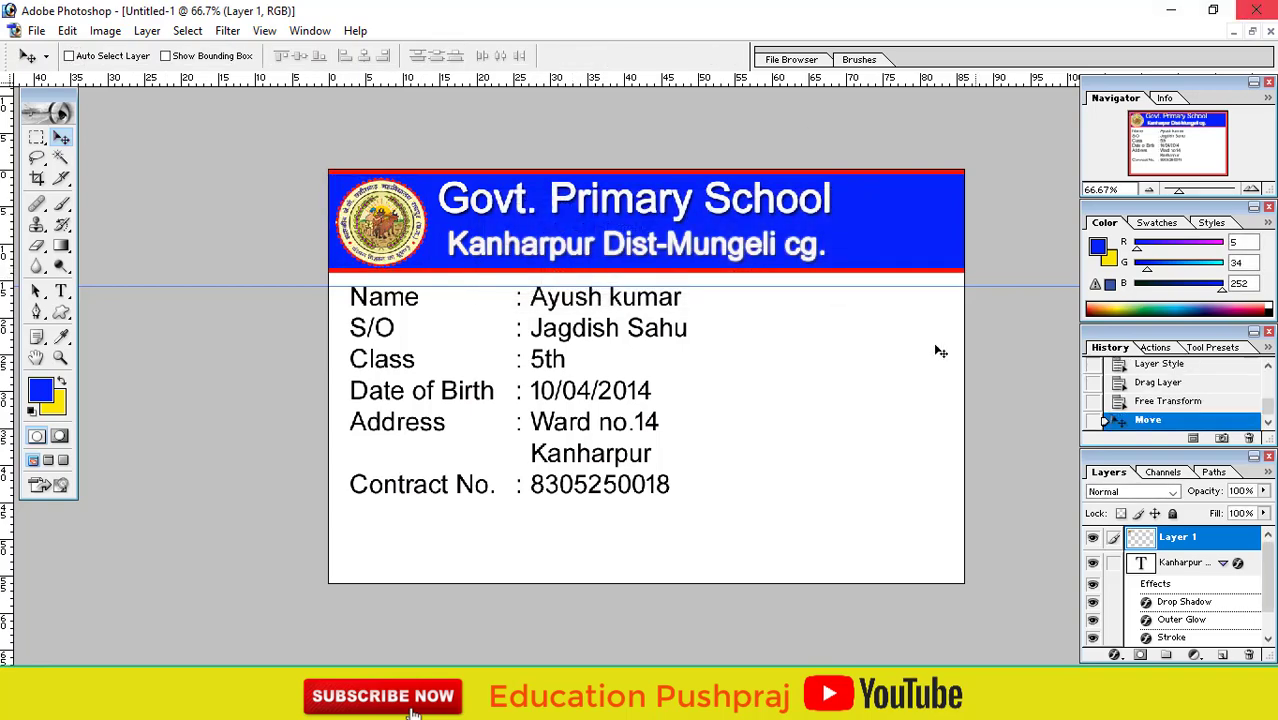
# Open the student's photo, copy it onto the ID card, and close the photo document.
pyautogui.click(1252, 32)
pyautogui.doubleClick(837, 263)
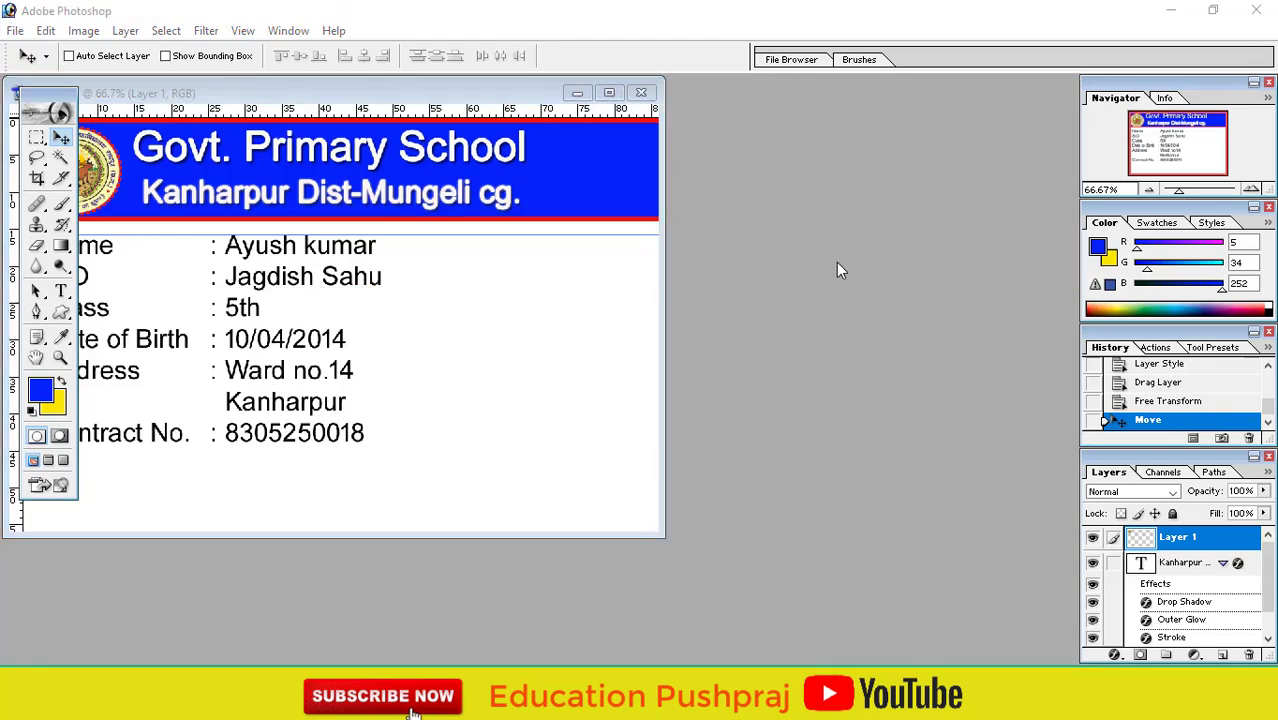
pyautogui.scroll(-3, 557, 244)
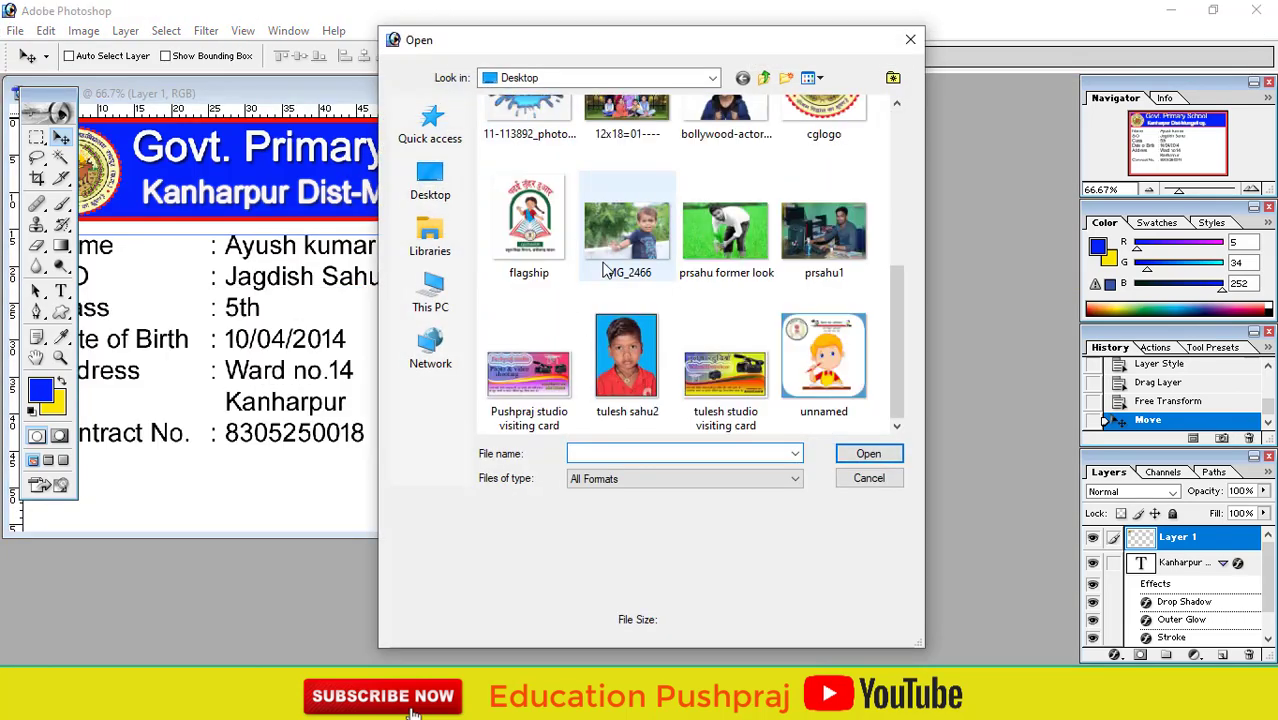
pyautogui.click(645, 362)
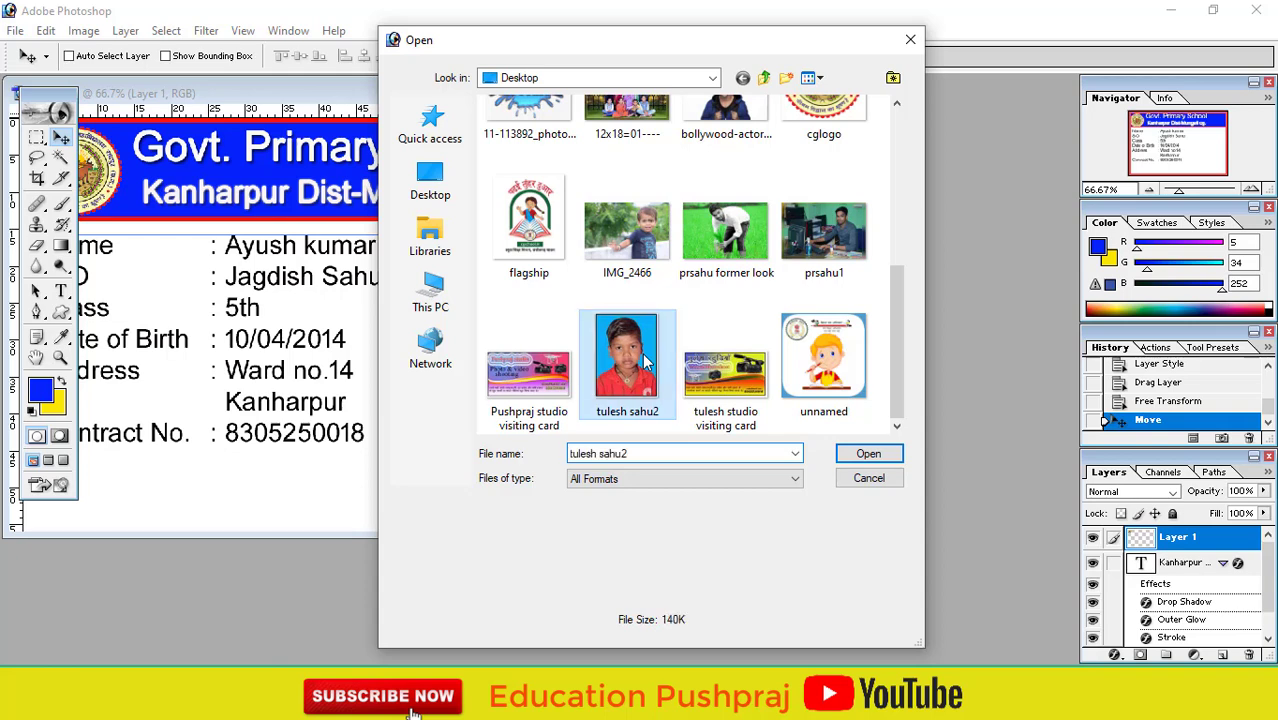
pyautogui.click(865, 453)
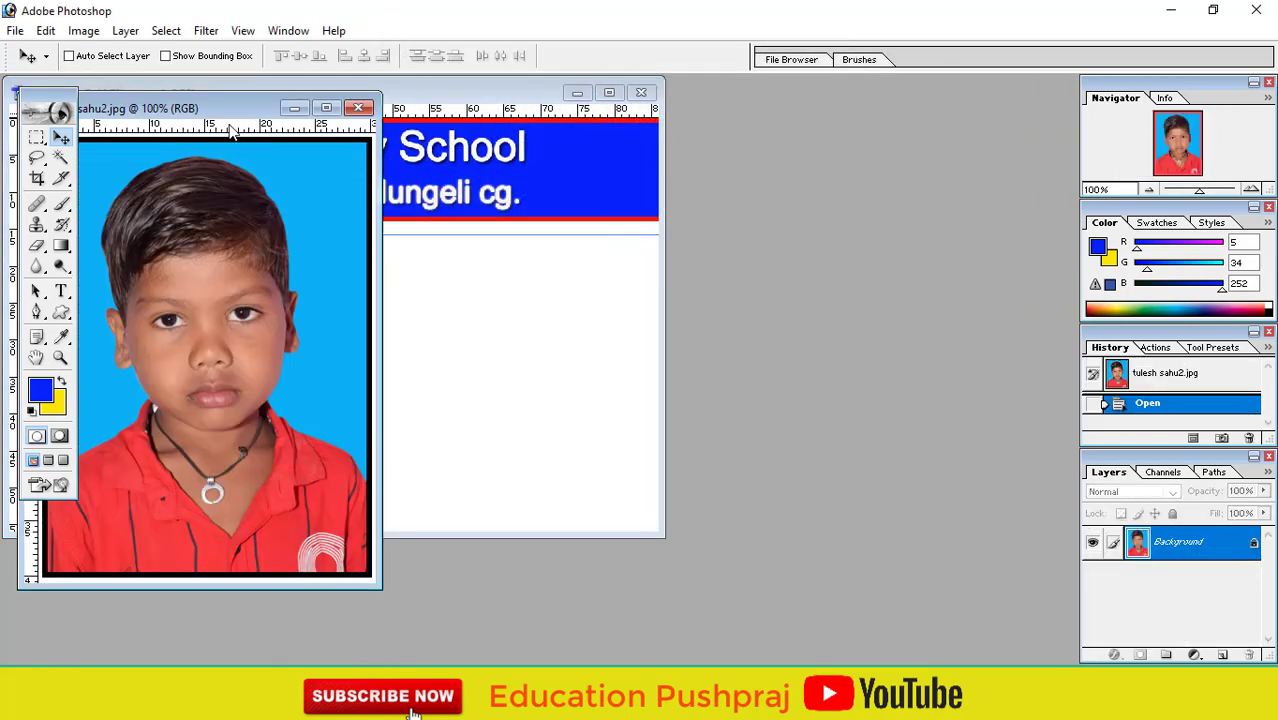
pyautogui.moveTo(100, 108)
pyautogui.mouseDown()
pyautogui.moveTo(815, 117)
pyautogui.moveTo(783, 134)
pyautogui.mouseUp()
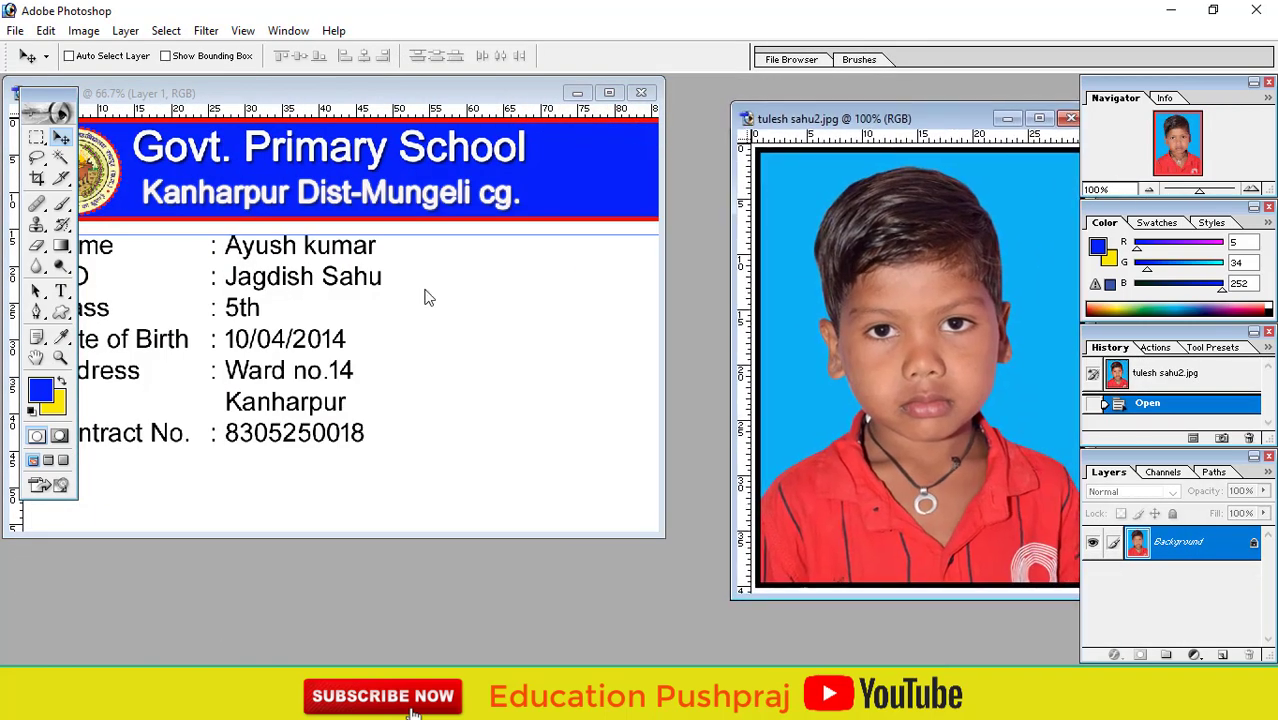
pyautogui.moveTo(417, 350); pyautogui.dragTo(417, 350)
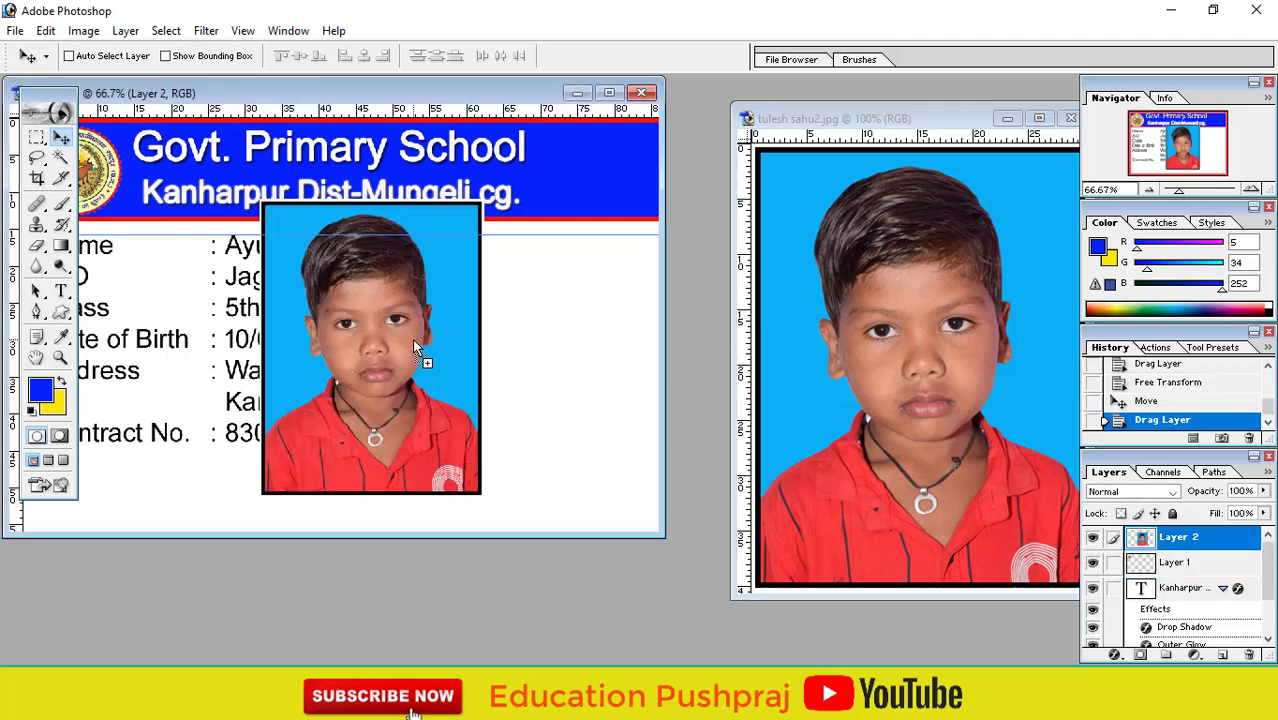
pyautogui.moveTo(952, 113); pyautogui.dragTo(815, 113)
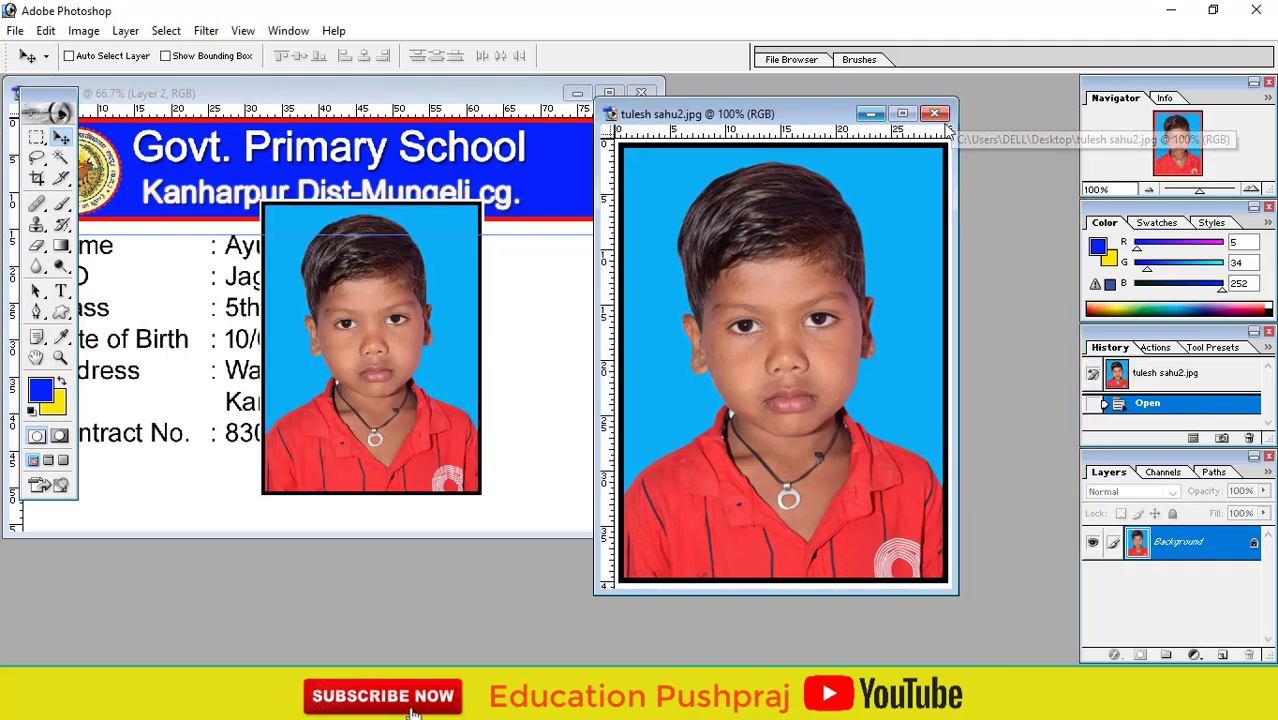
pyautogui.hotkey('ctrl', 'w')
pyautogui.click(609, 92)
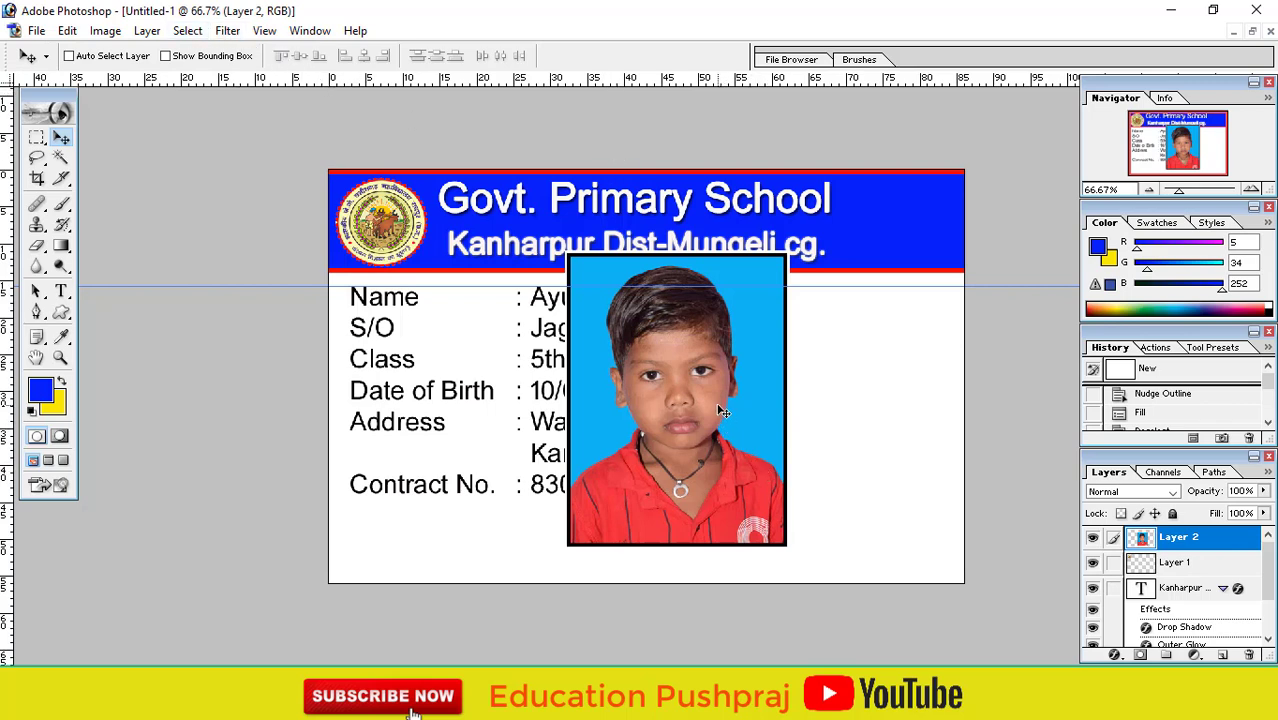
# Scale the photo to about 75% and place it at the card's right beside the details.
pyautogui.hotkey('ctrl', 't')
pyautogui.moveTo(786, 256); pyautogui.dragTo(723, 331)
pyautogui.moveTo(708, 381); pyautogui.dragTo(843, 360)
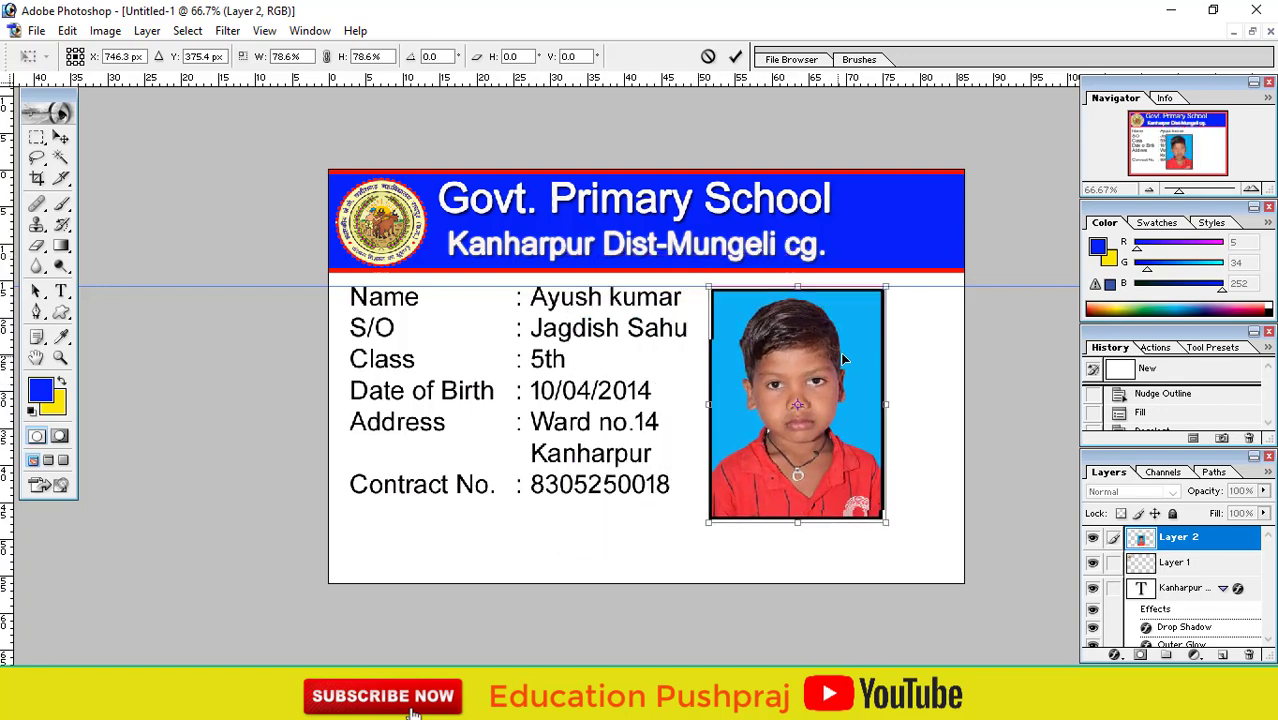
pyautogui.moveTo(886, 521); pyautogui.dragTo(876, 507)
pyautogui.moveTo(849, 350); pyautogui.dragTo(905, 340)
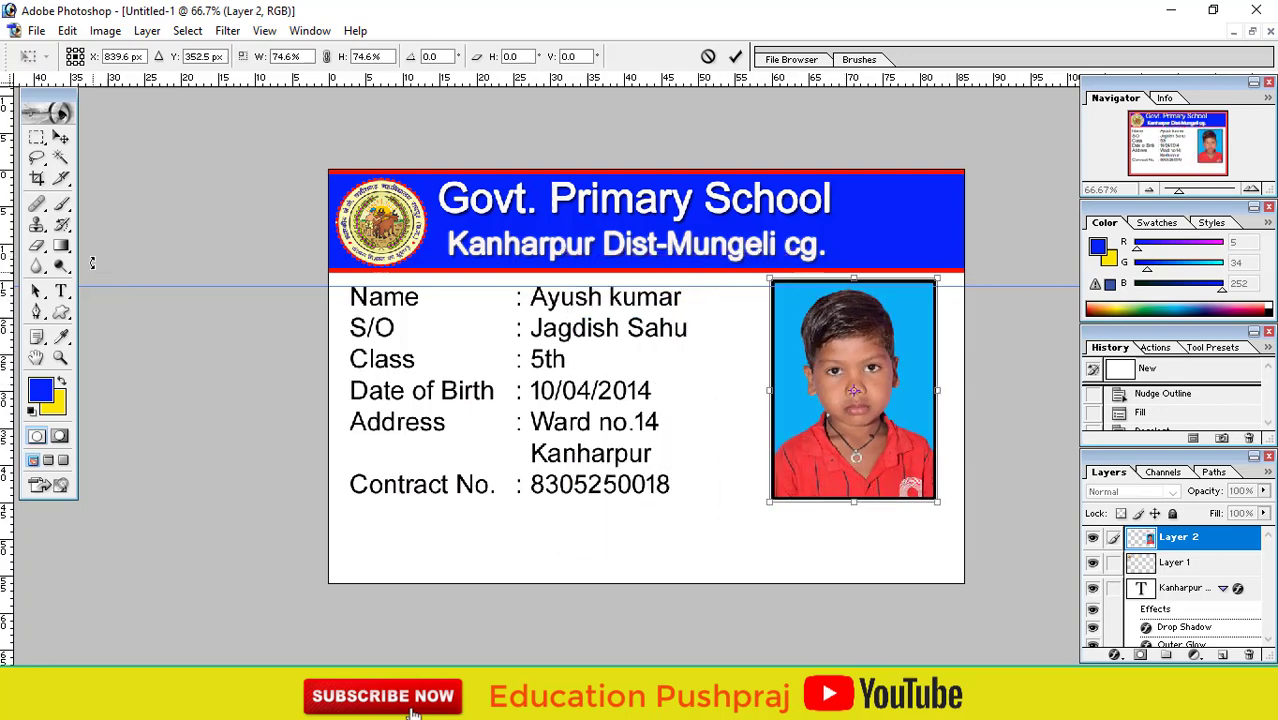
pyautogui.click(62, 140)
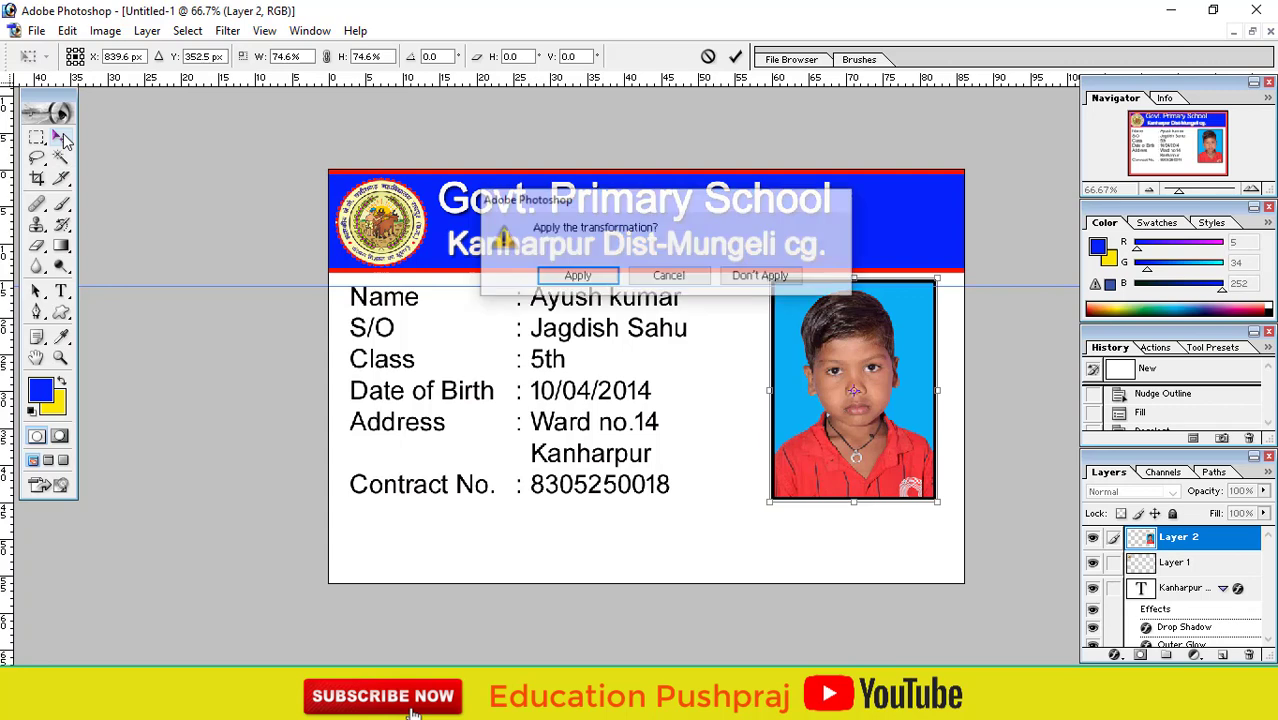
pyautogui.click(562, 282)
pyautogui.press('m')
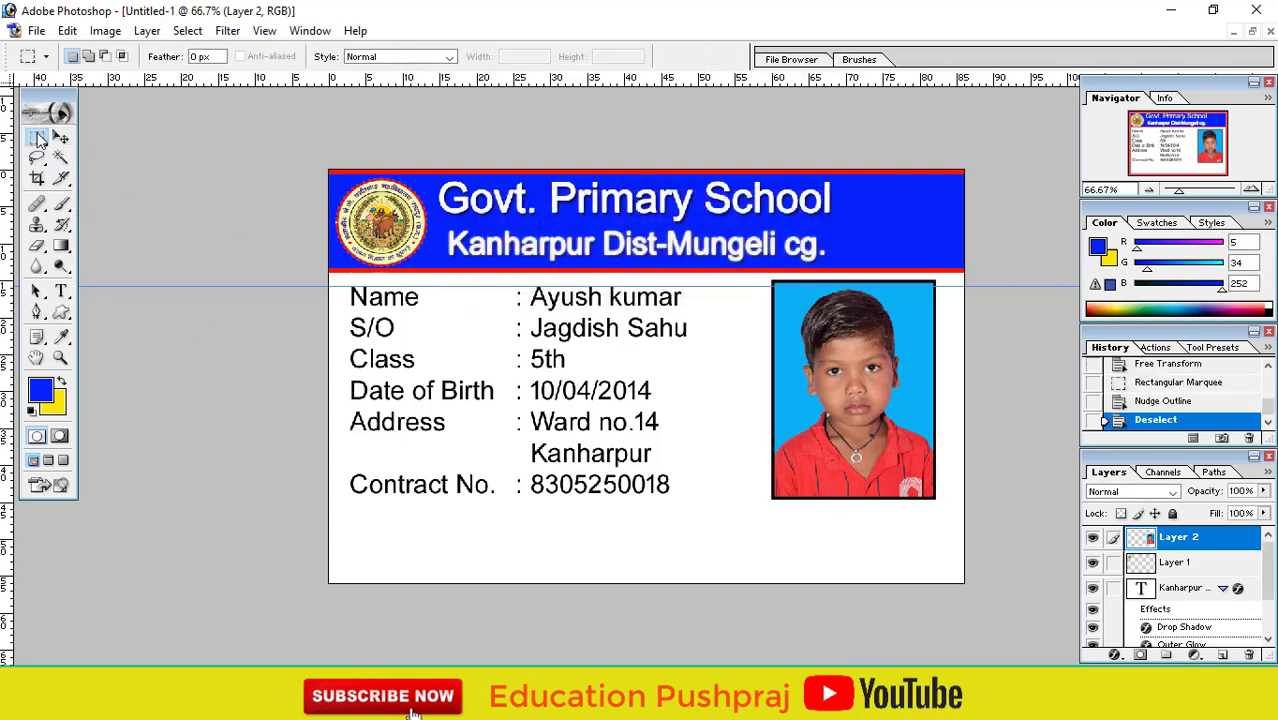
# Select a thin full-width strip just below the Contract No. row.
pyautogui.moveTo(38, 142); pyautogui.dragTo(82, 146)
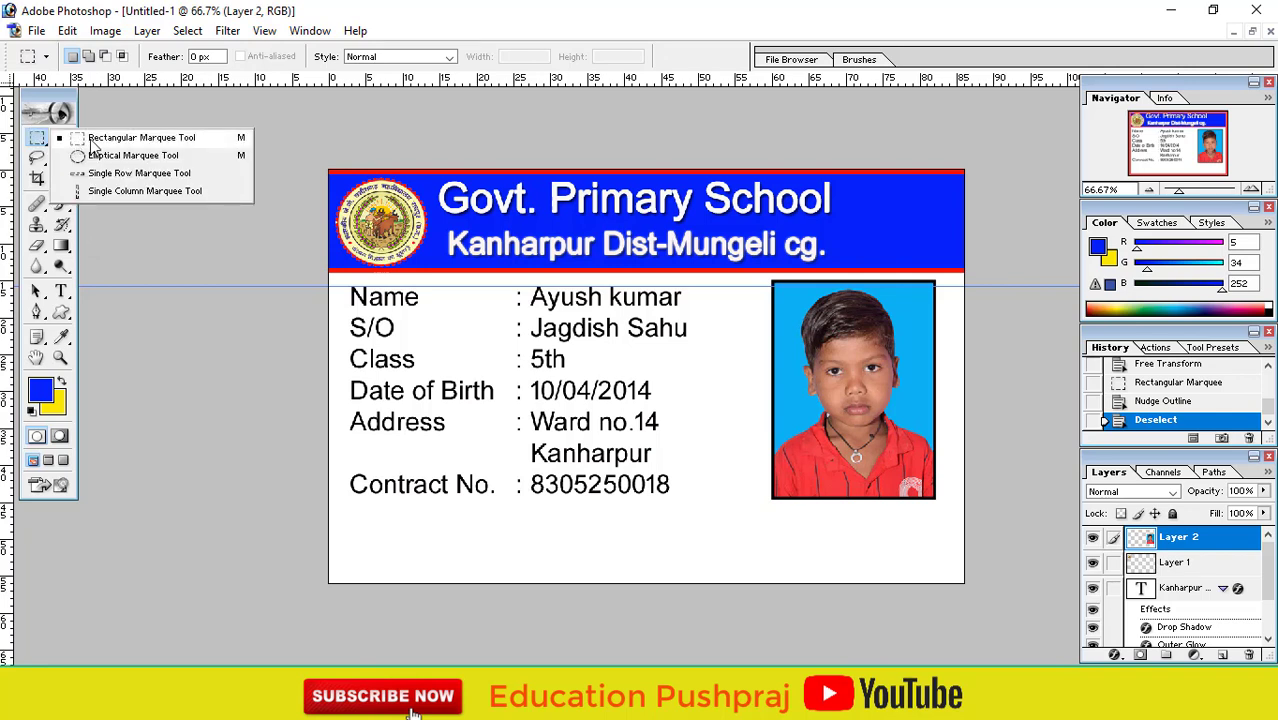
pyautogui.click(90, 140)
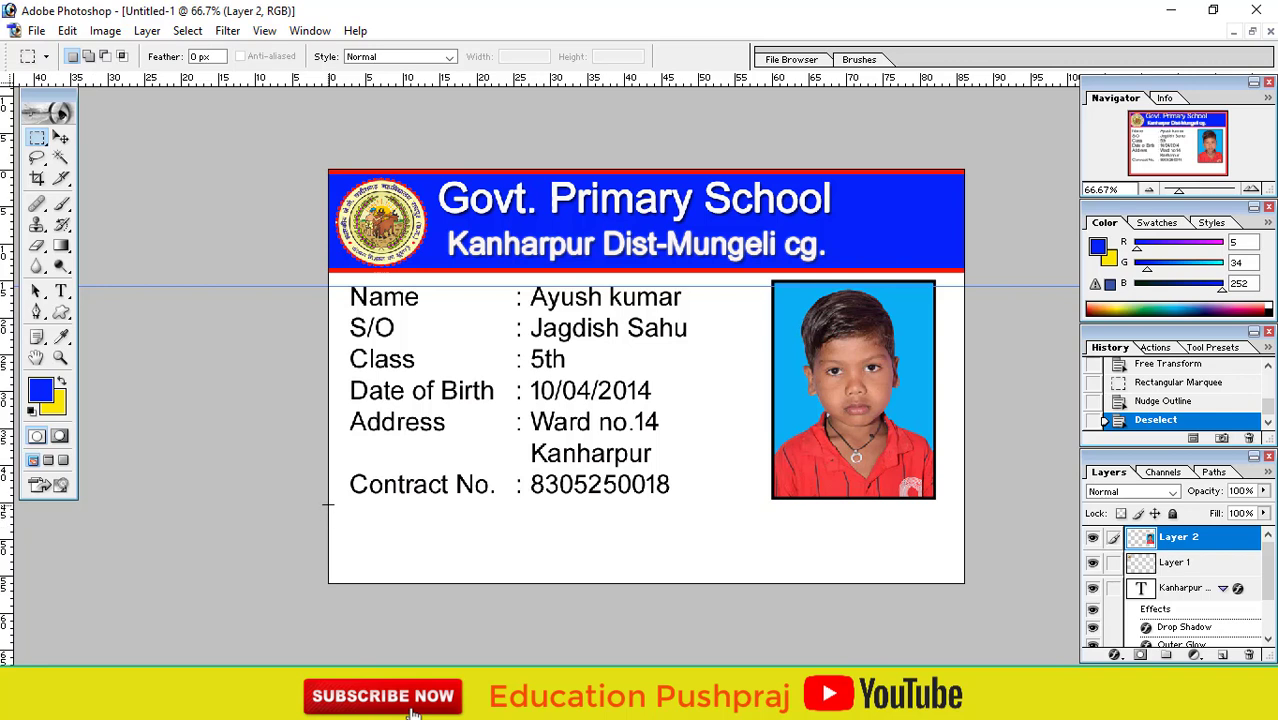
pyautogui.moveTo(352, 515); pyautogui.dragTo(982, 510)
pyautogui.moveTo(984, 509); pyautogui.dragTo(981, 509)
pyautogui.press('Down')
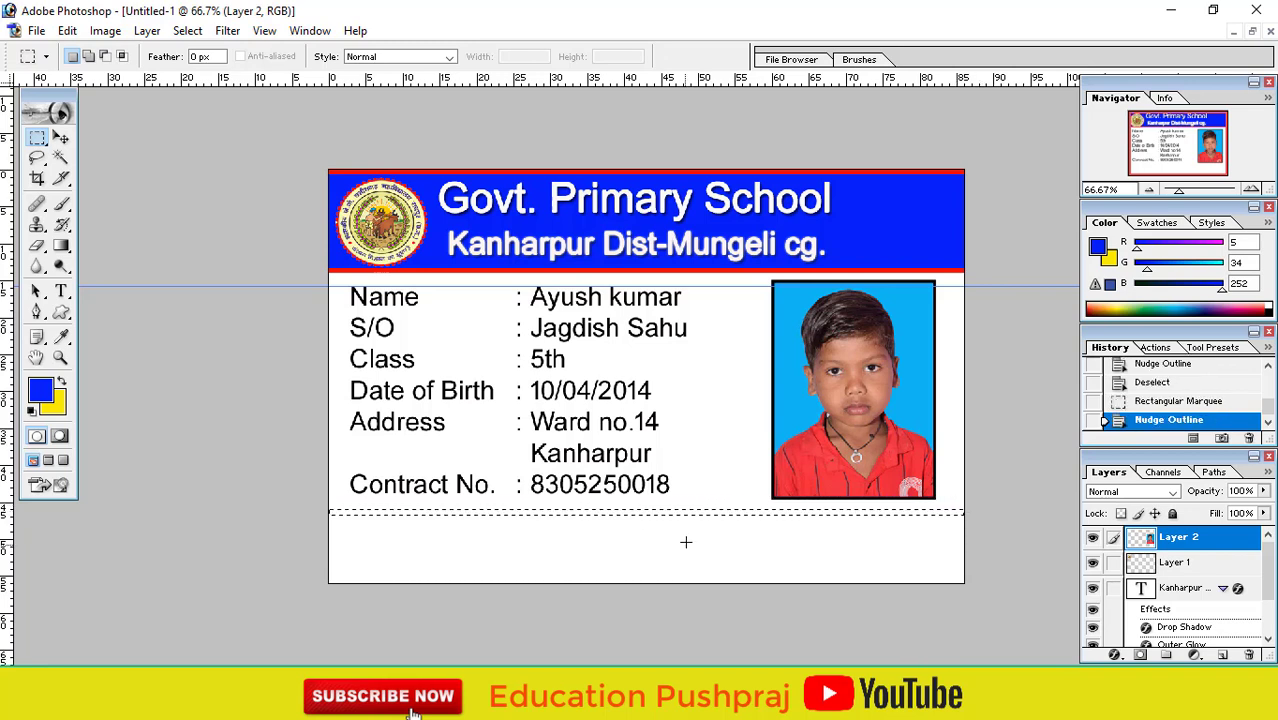
# Fill the strip with red FC2205 and deselect it.
pyautogui.click(40, 392)
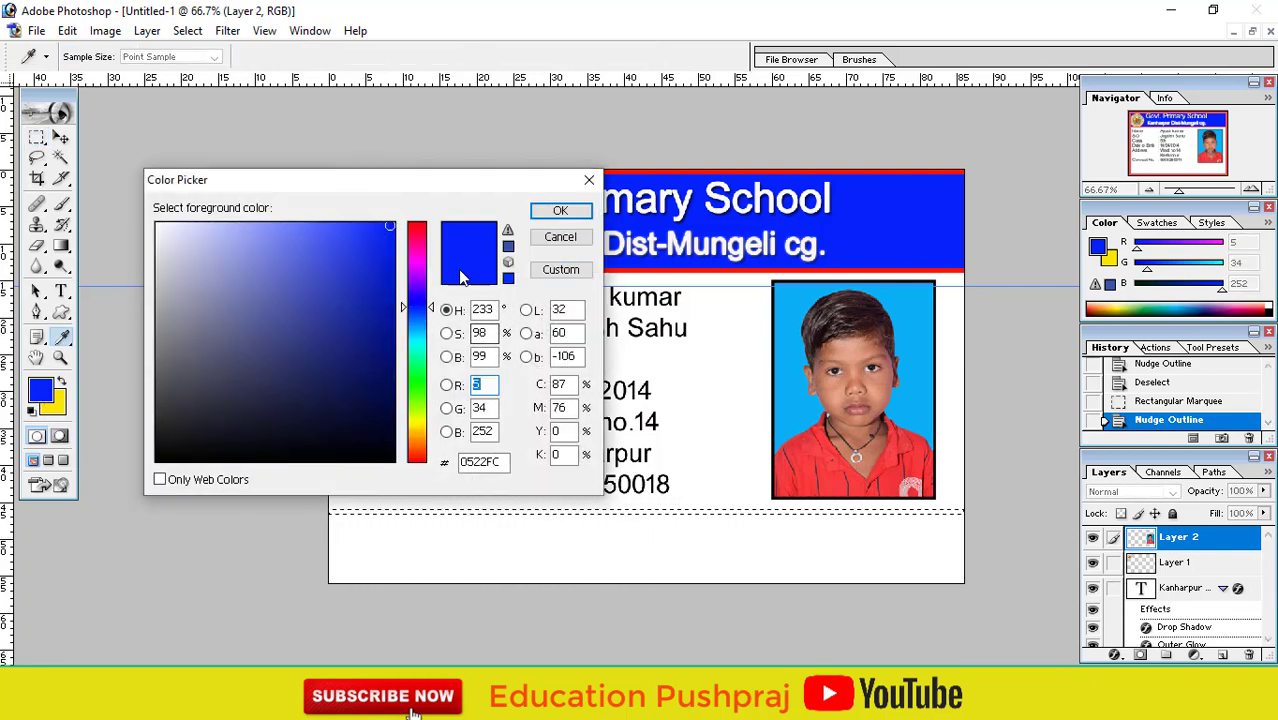
pyautogui.click(420, 458)
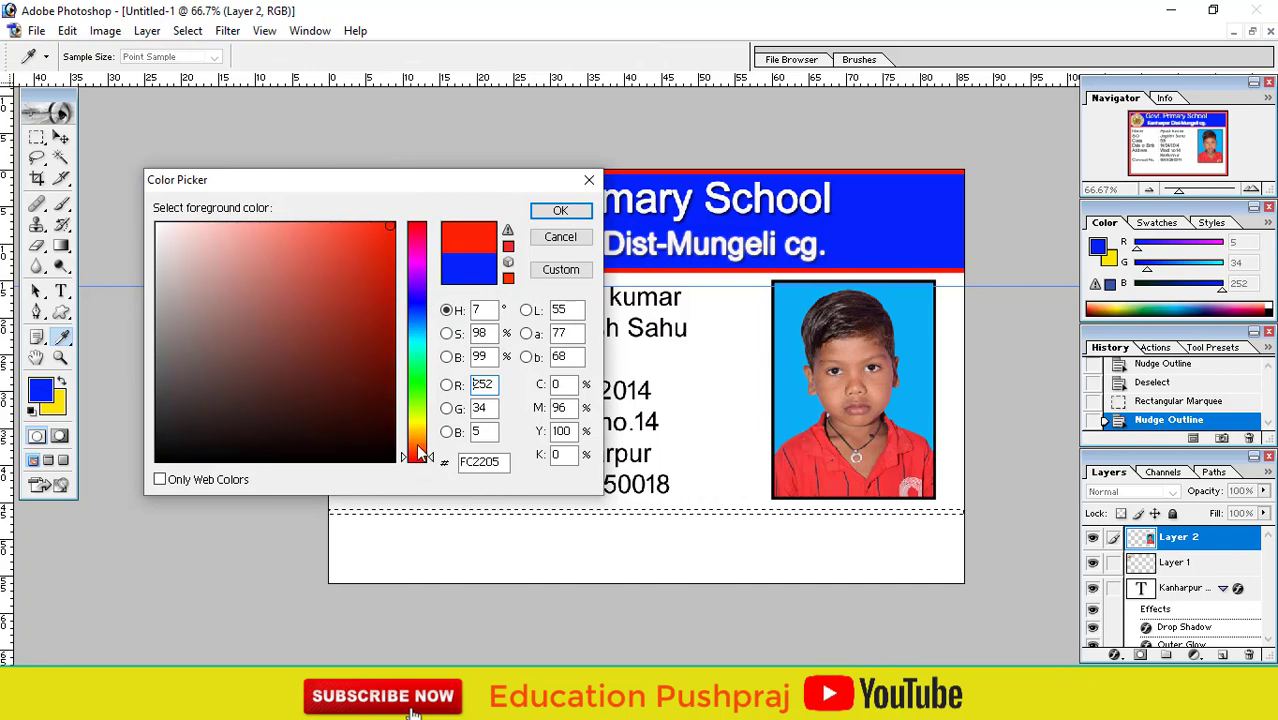
pyautogui.click(560, 210)
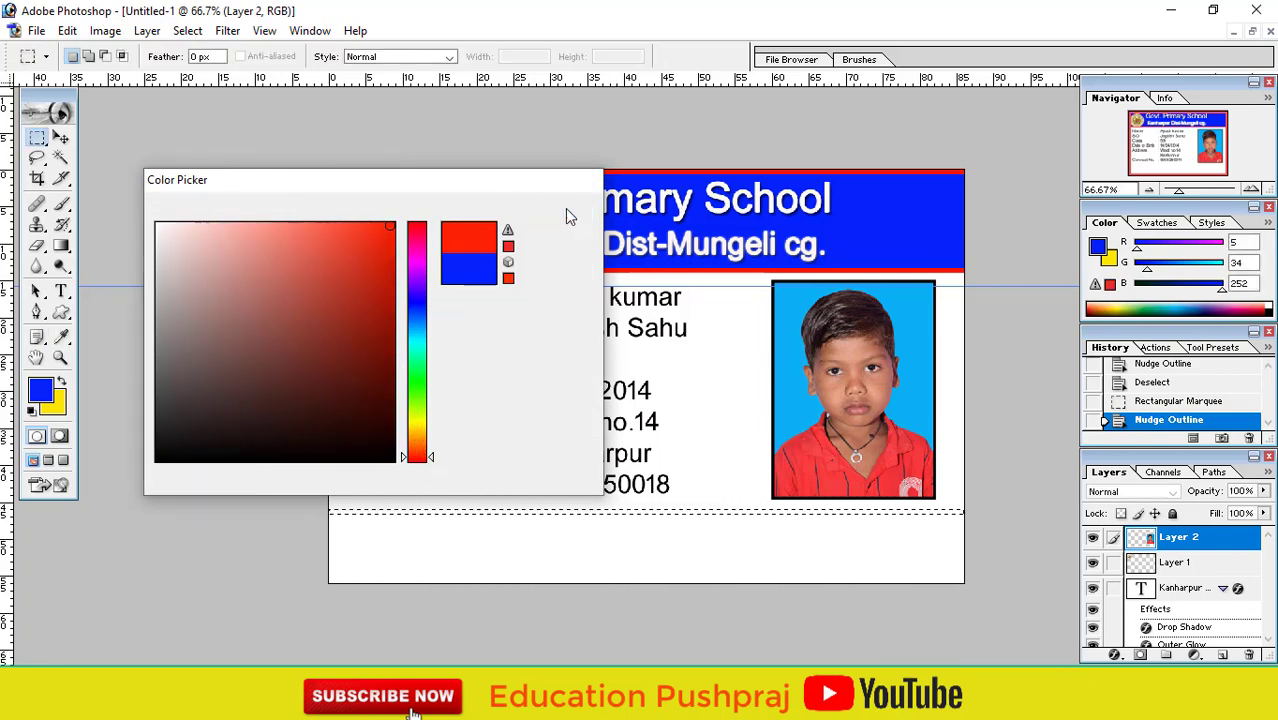
pyautogui.press('alt')
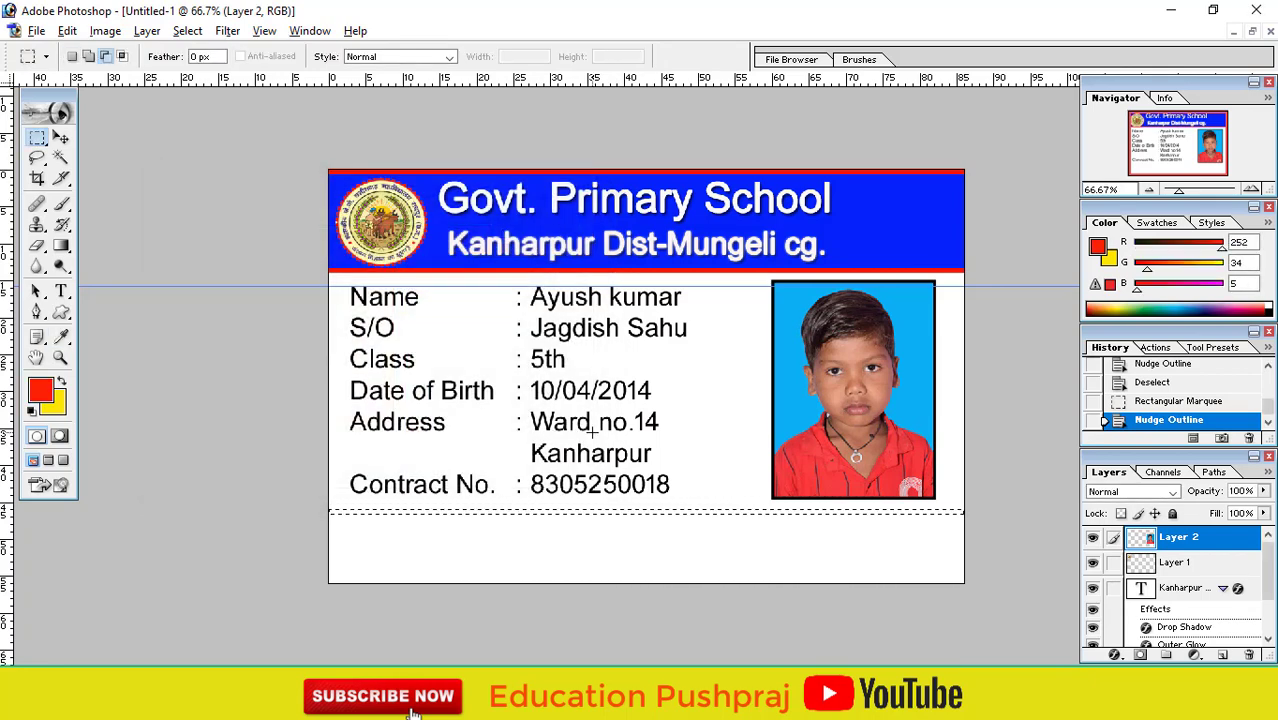
pyautogui.hotkey('alt', 'BackSpace')
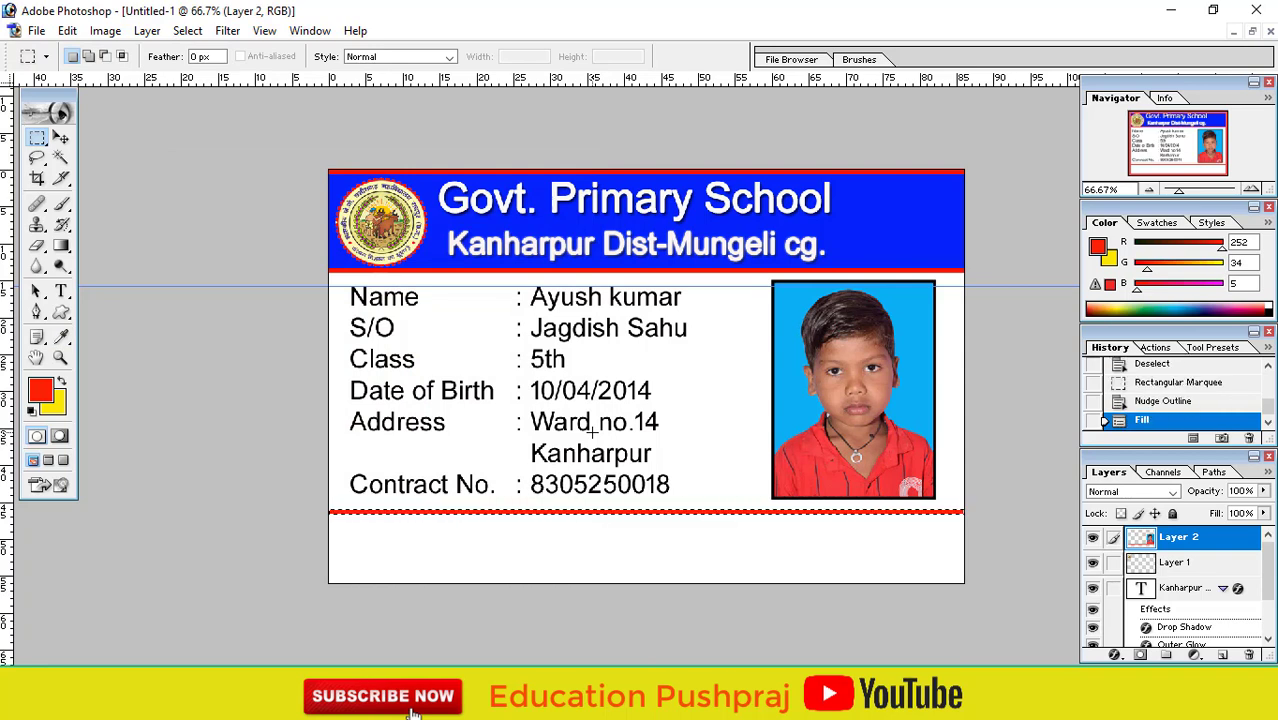
pyautogui.hotkey('ctrl', 'd')
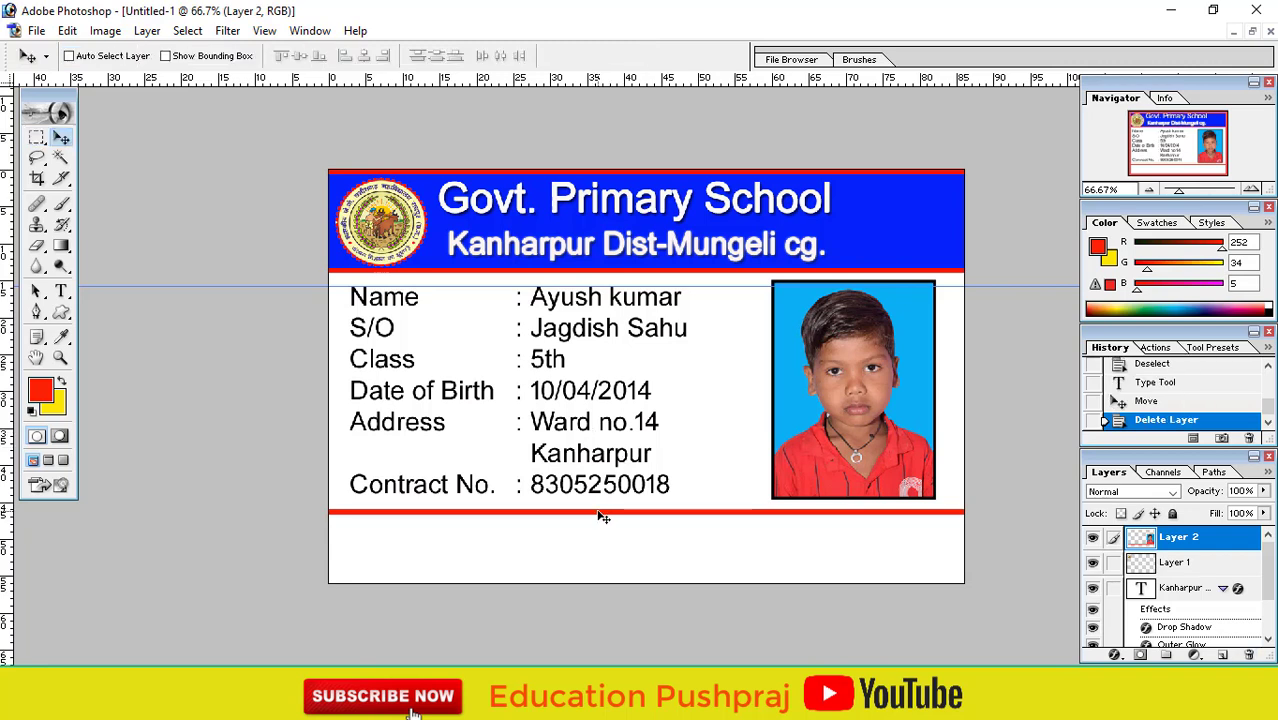
# Add a black 'Class teacher sign' label at the card's bottom left.
pyautogui.click(61, 291)
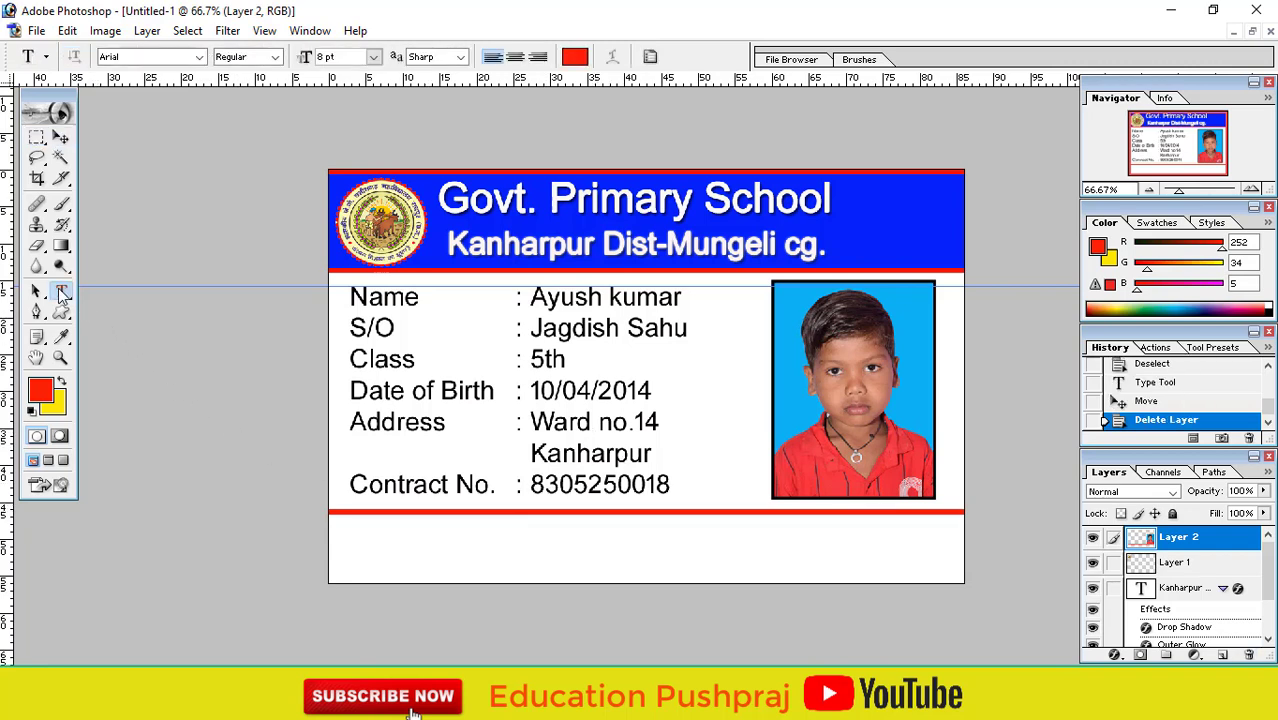
pyautogui.click(575, 57)
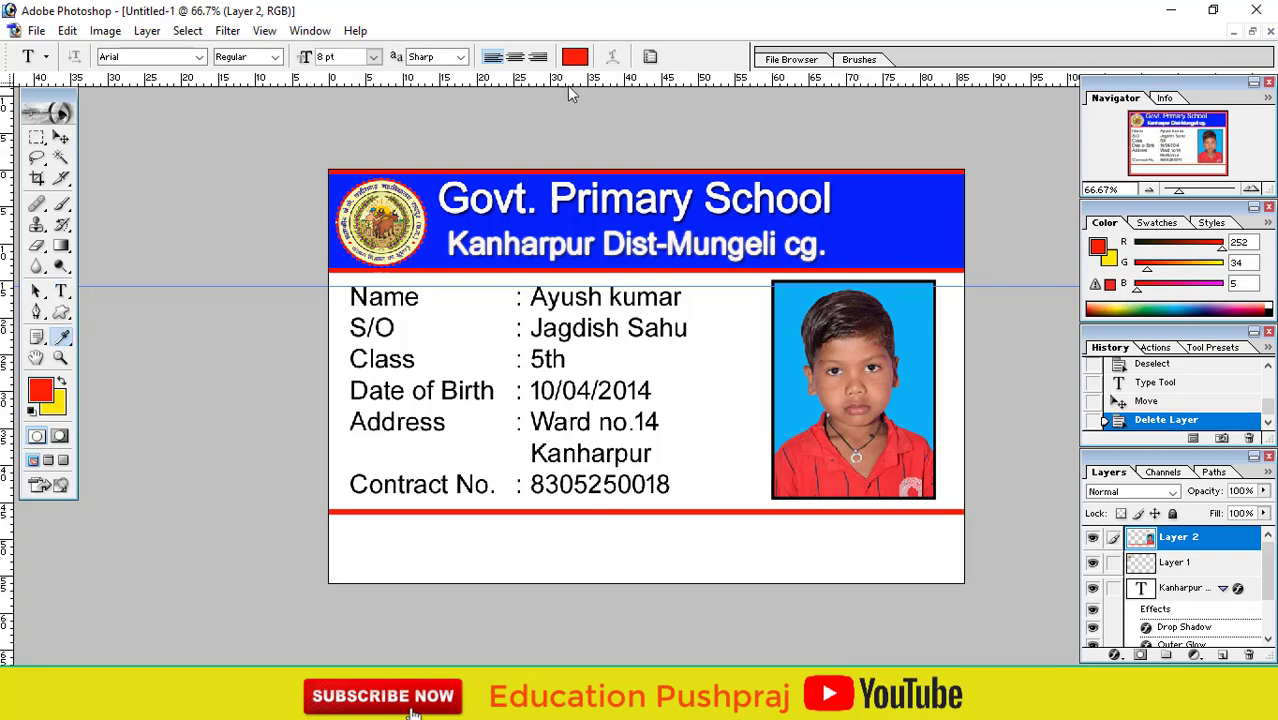
pyautogui.click(390, 456)
pyautogui.click(560, 211)
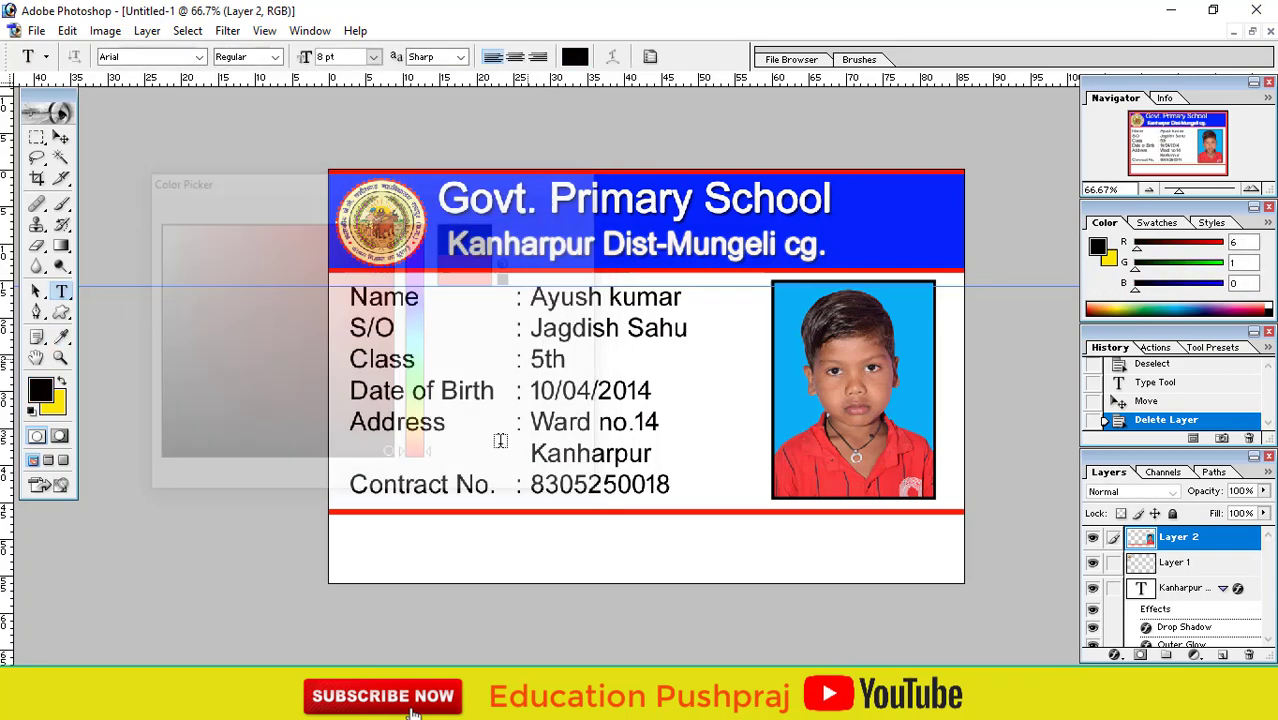
pyautogui.moveTo(342, 547)
pyautogui.mouseDown()
pyautogui.moveTo(399, 568)
pyautogui.moveTo(567, 579)
pyautogui.mouseUp()
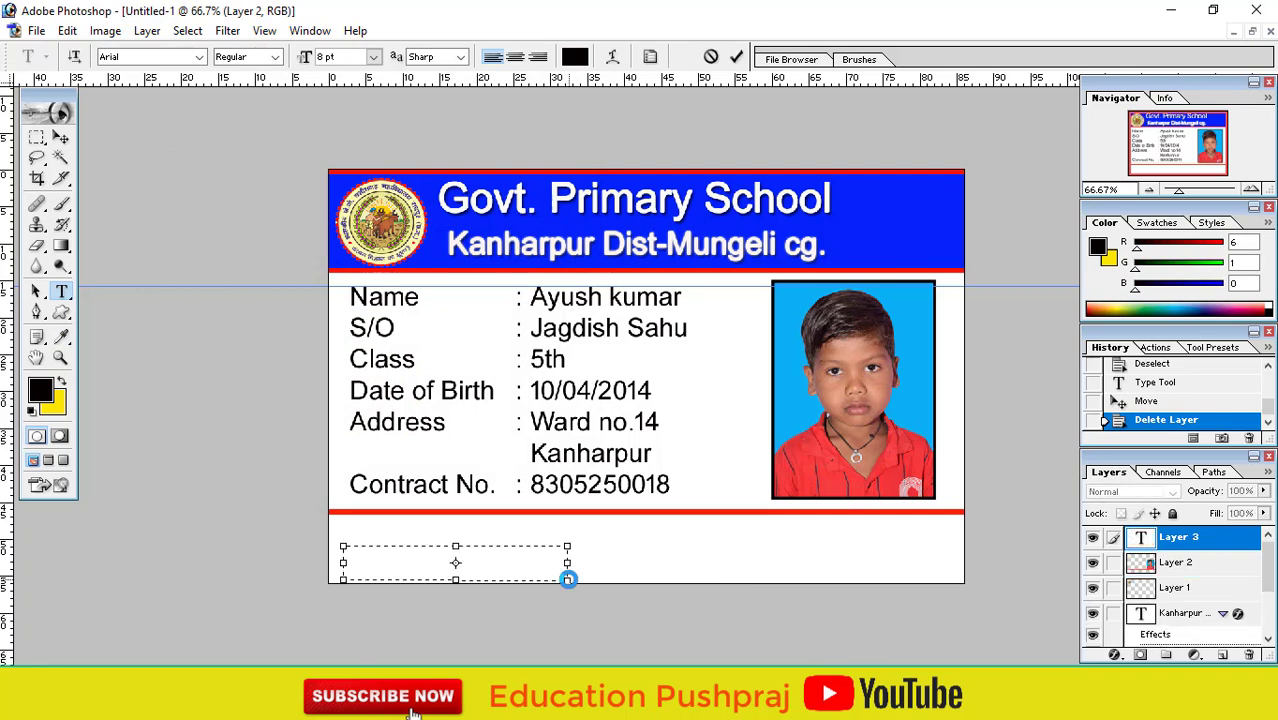
pyautogui.write('Class teacher sign')
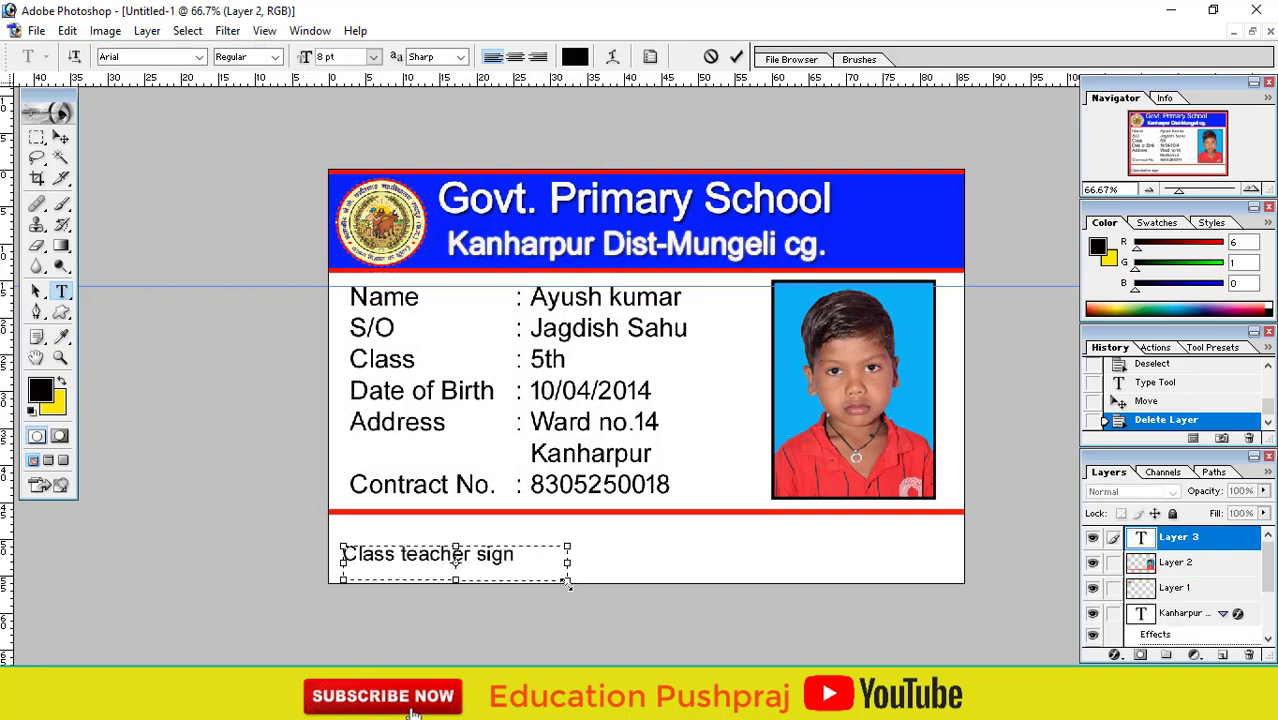
pyautogui.moveTo(567, 582); pyautogui.dragTo(533, 570)
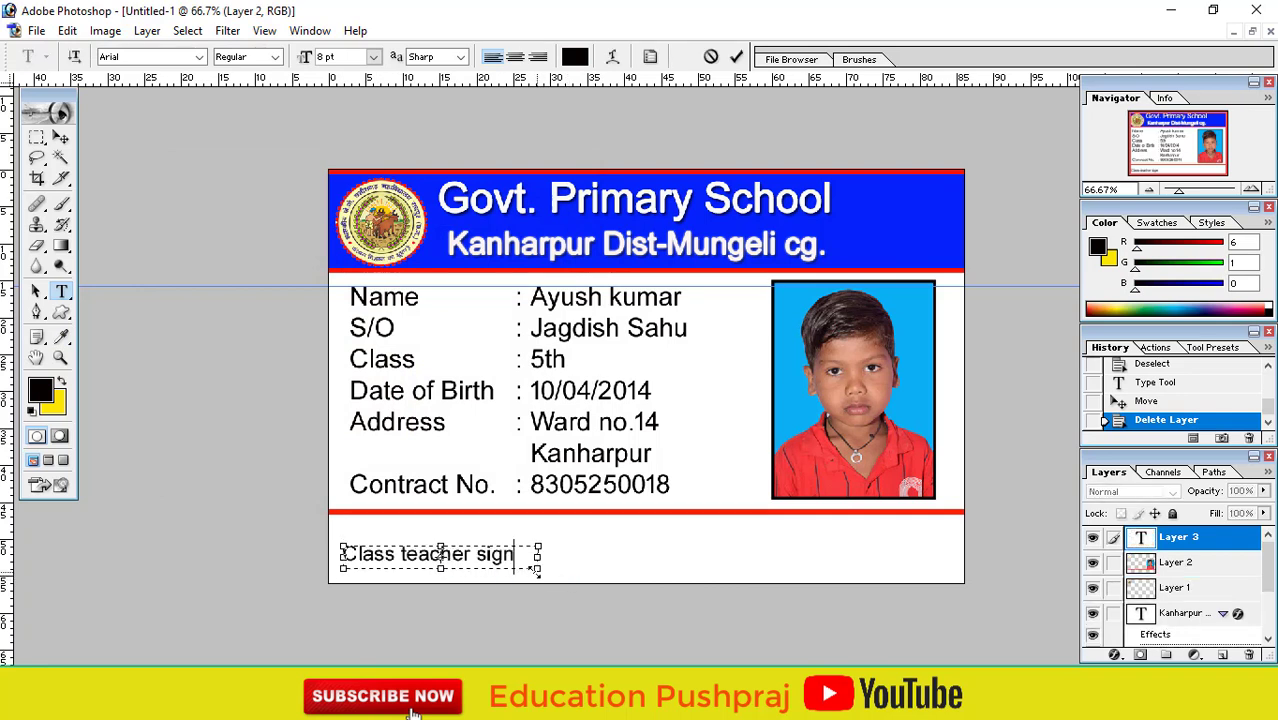
pyautogui.click(61, 139)
# Copy the label to the right, change it to 'Principal sign', and merge visible layers.
pyautogui.moveTo(404, 556); pyautogui.dragTo(822, 566)
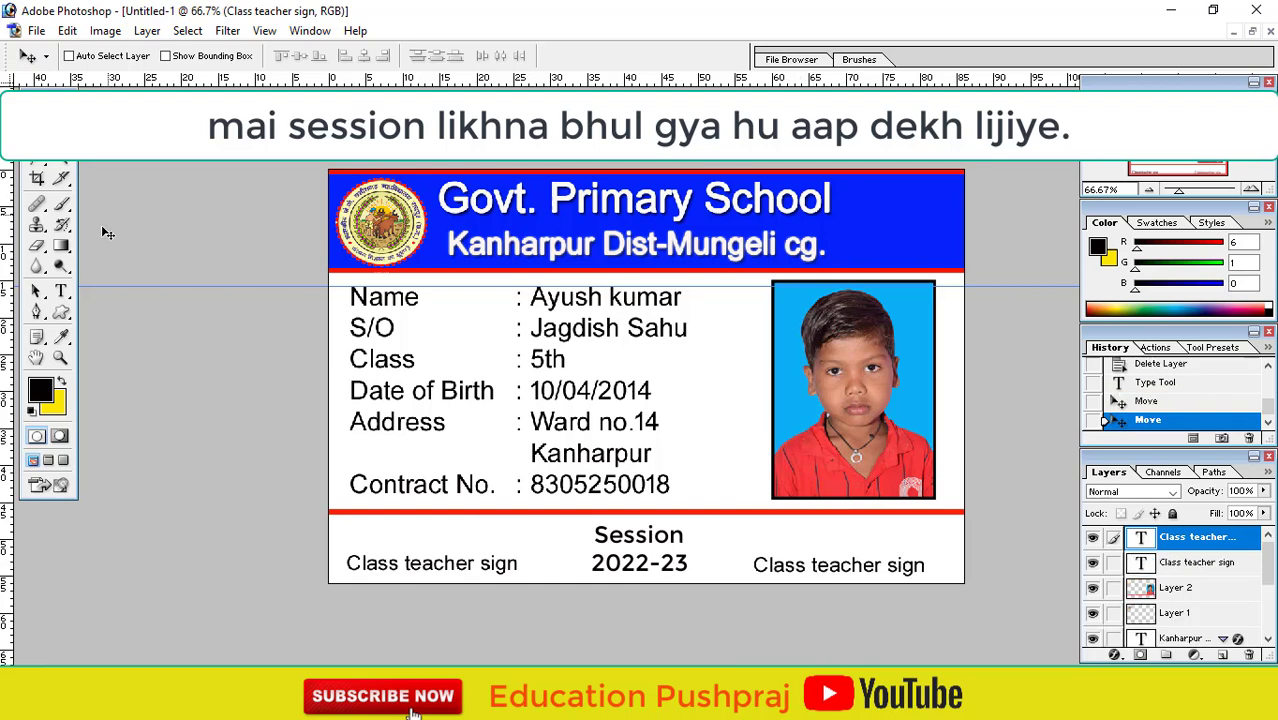
pyautogui.click(61, 291)
pyautogui.click(818, 562)
pyautogui.write('Principal')
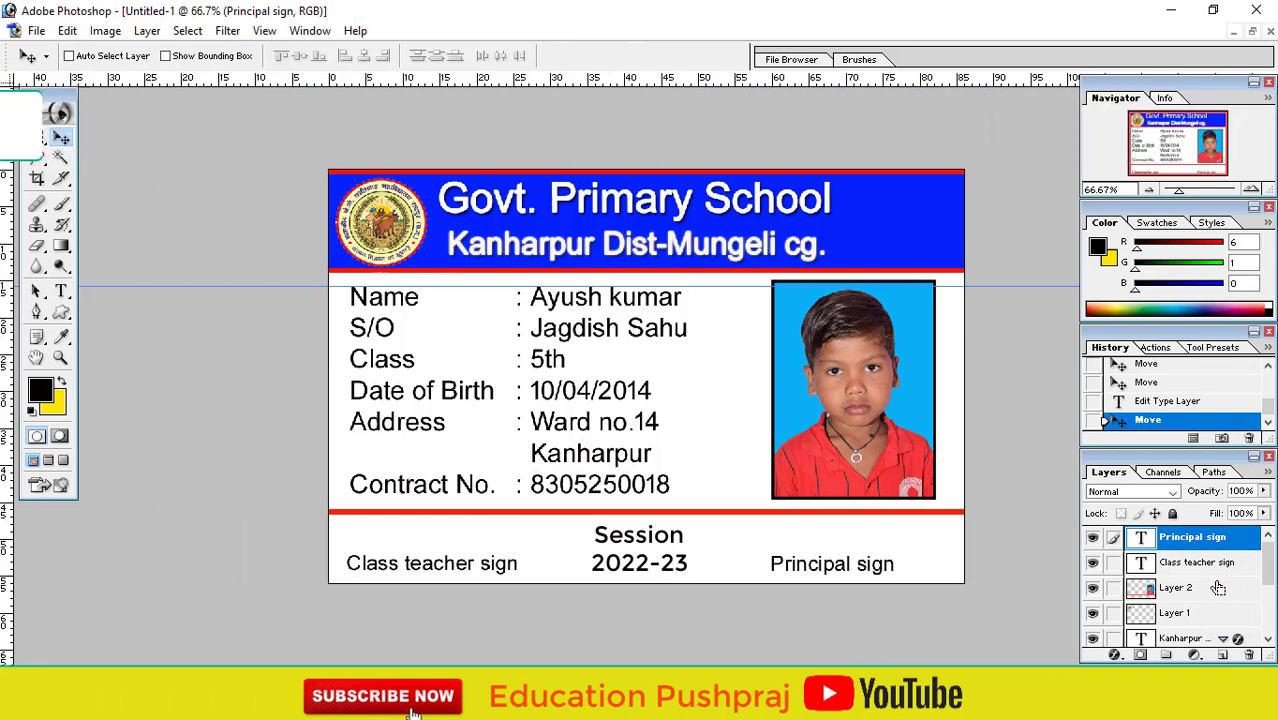
pyautogui.hotkey('ctrl', 'shift', 'e')
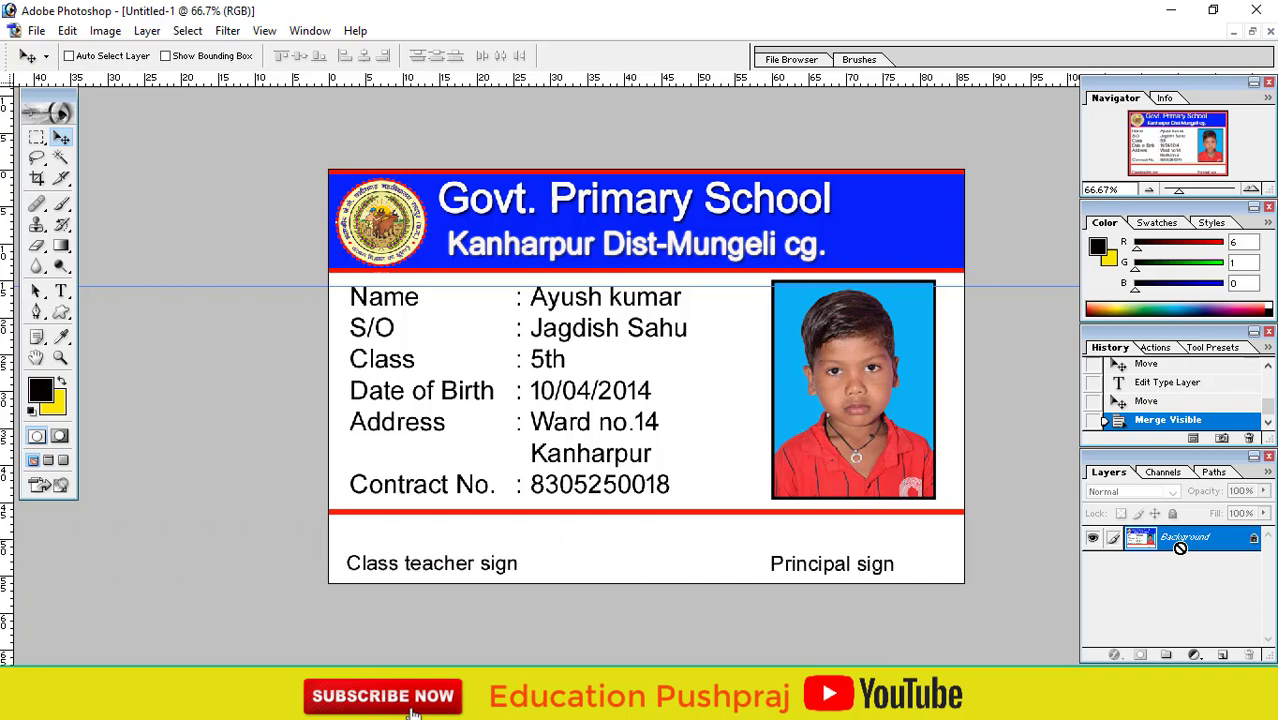
# Duplicate the merged layer and add a 3 px black inside stroke around the card.
pyautogui.hotkey('ctrl', 'j')
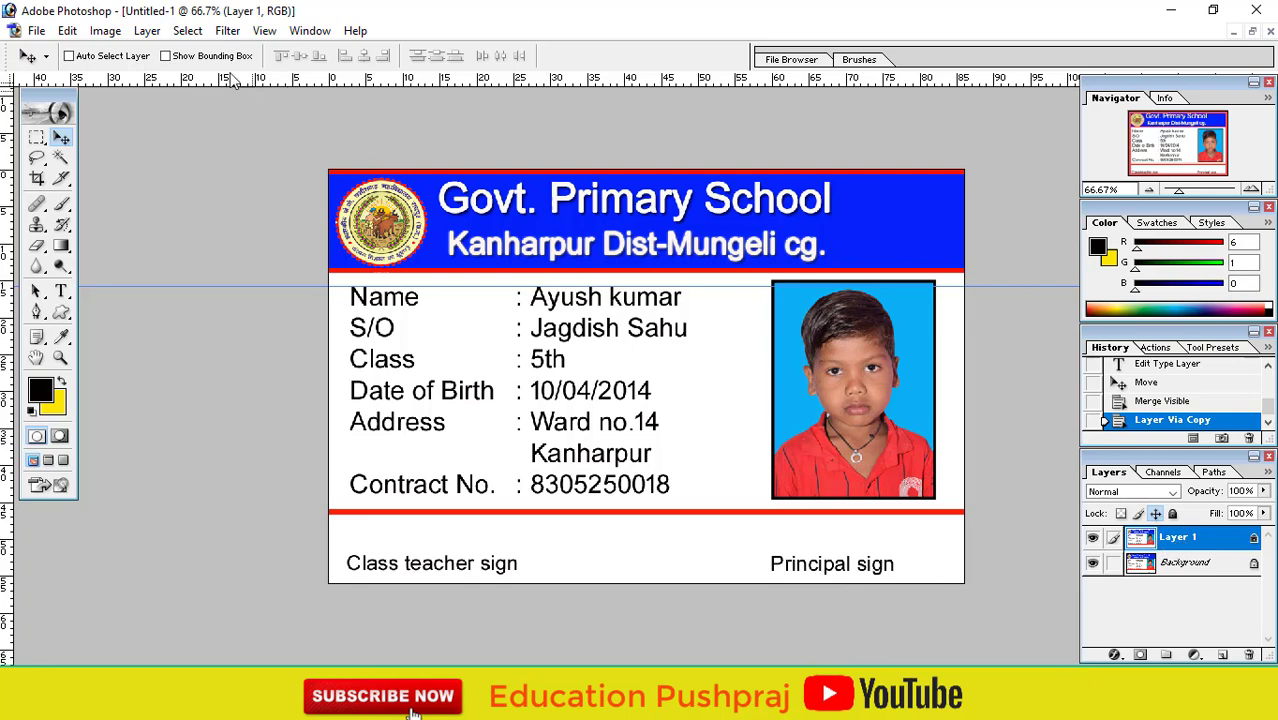
pyautogui.click(67, 30)
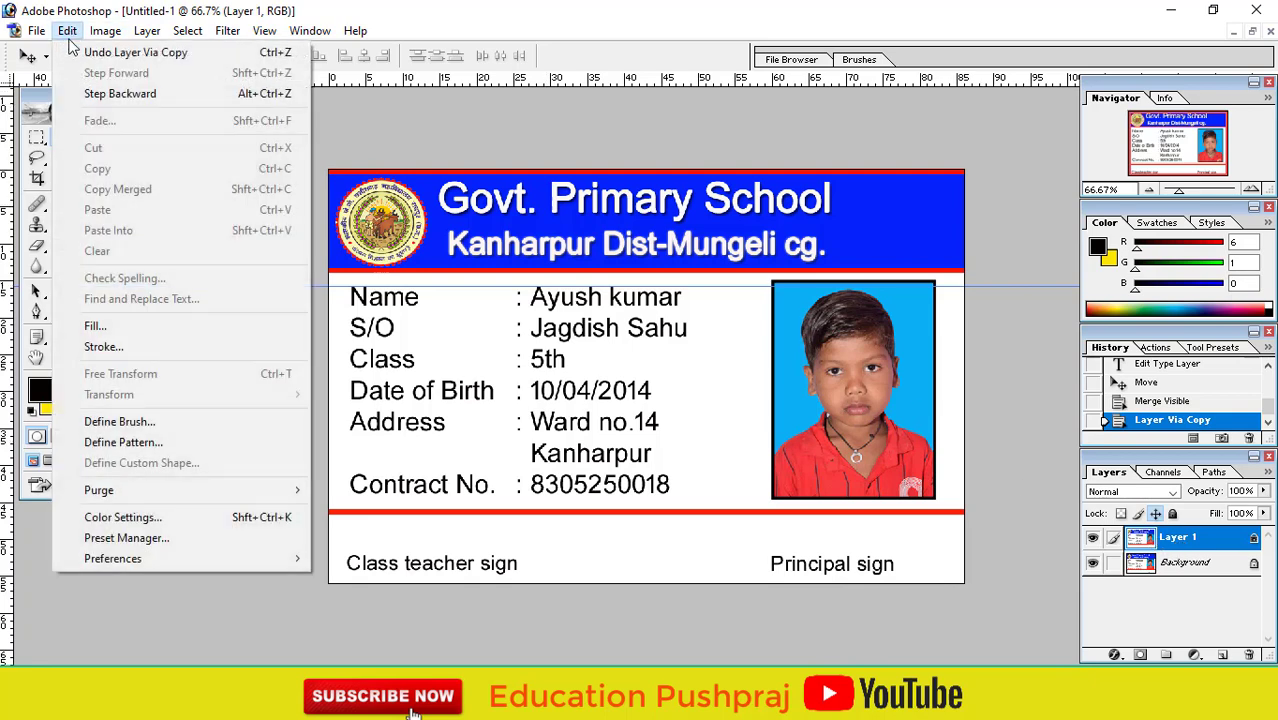
pyautogui.click(104, 347)
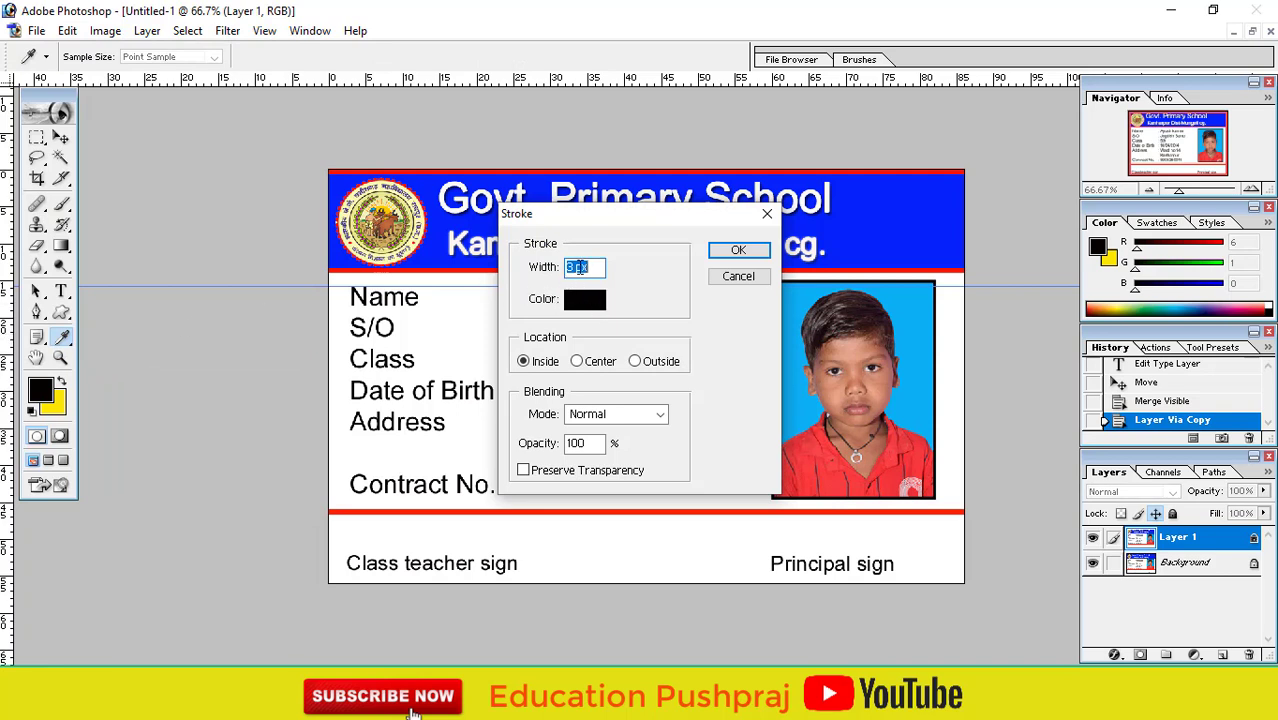
pyautogui.click(591, 267)
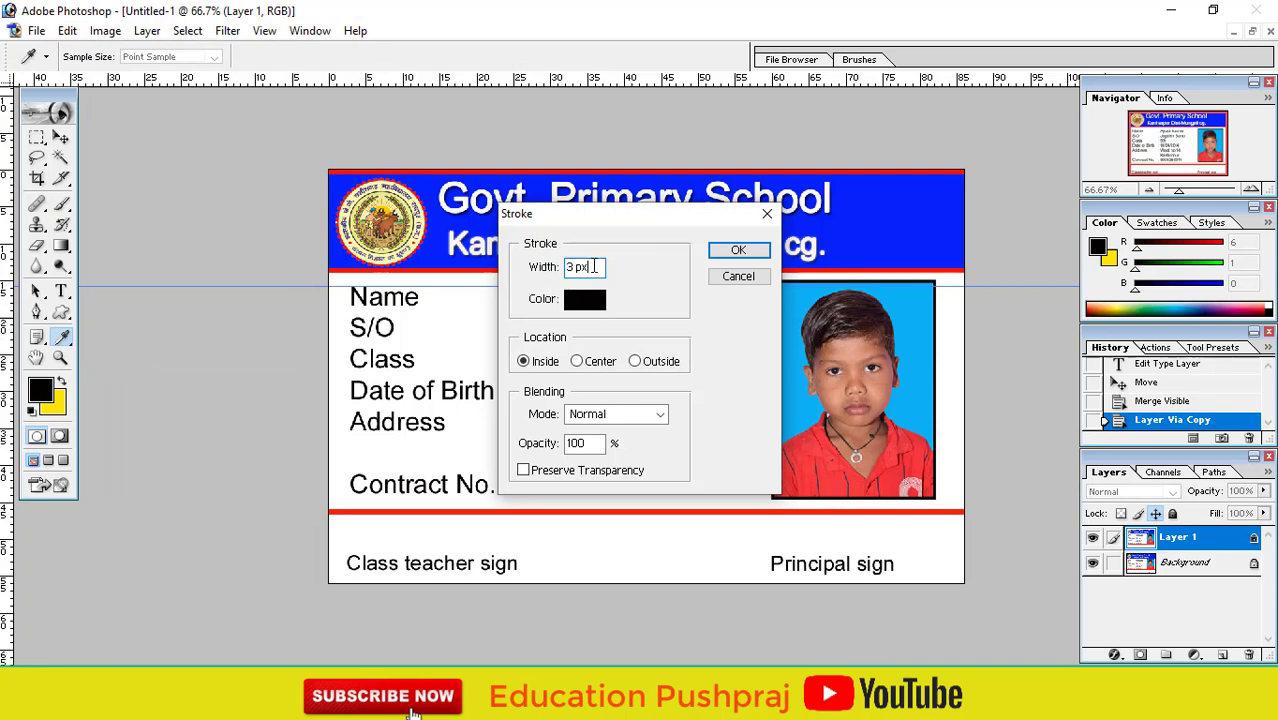
pyautogui.click(756, 249)
pyautogui.press('v')
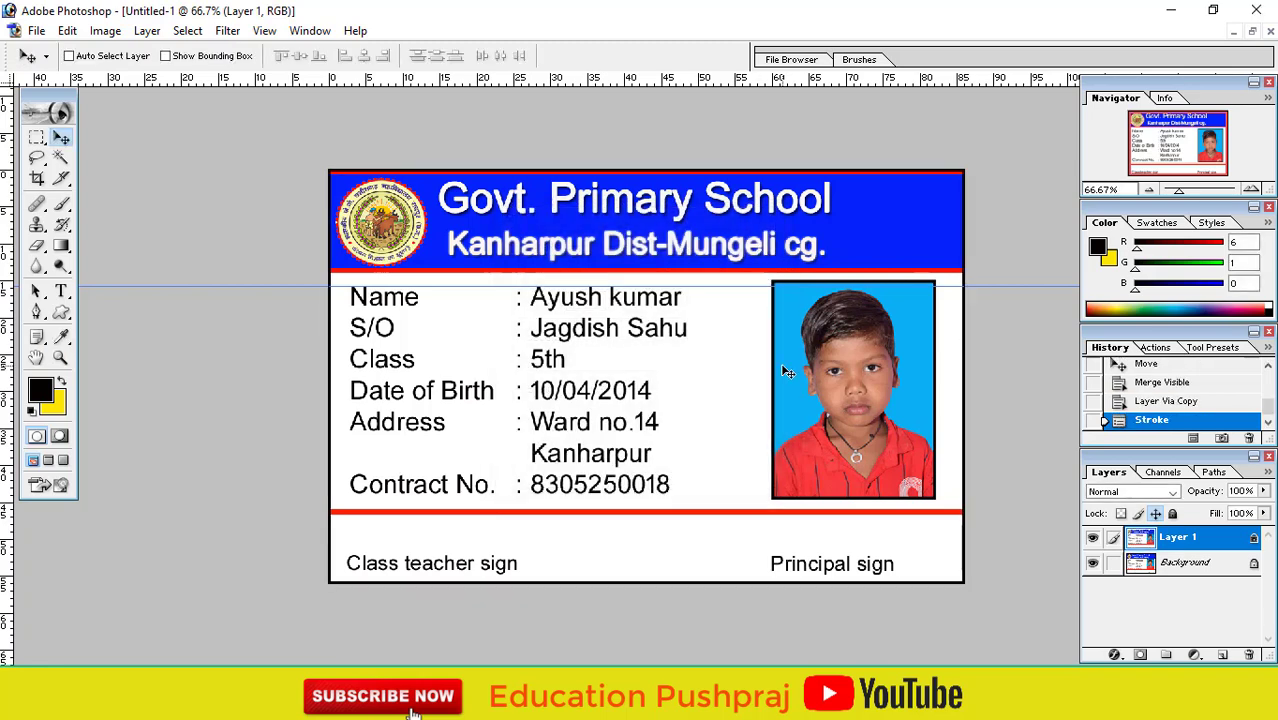